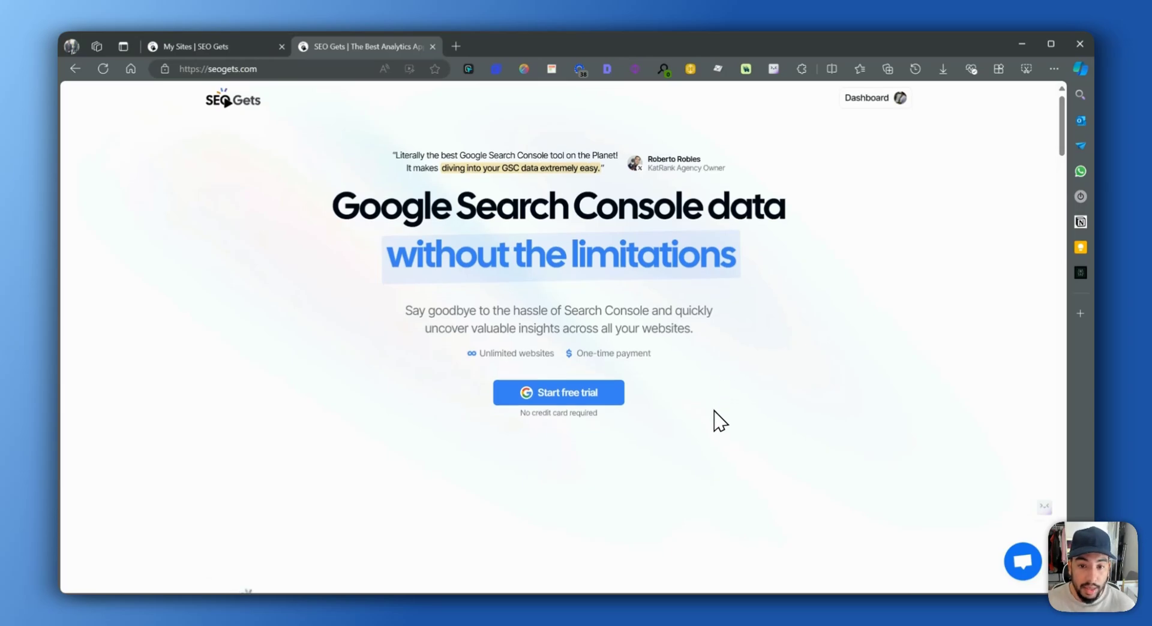
Look through the SEO Gets homepage from the demo preview and feature list to the section showing all sites at a glance
scroll(719, 421, down, 2)
scroll(719, 421, down, 7)
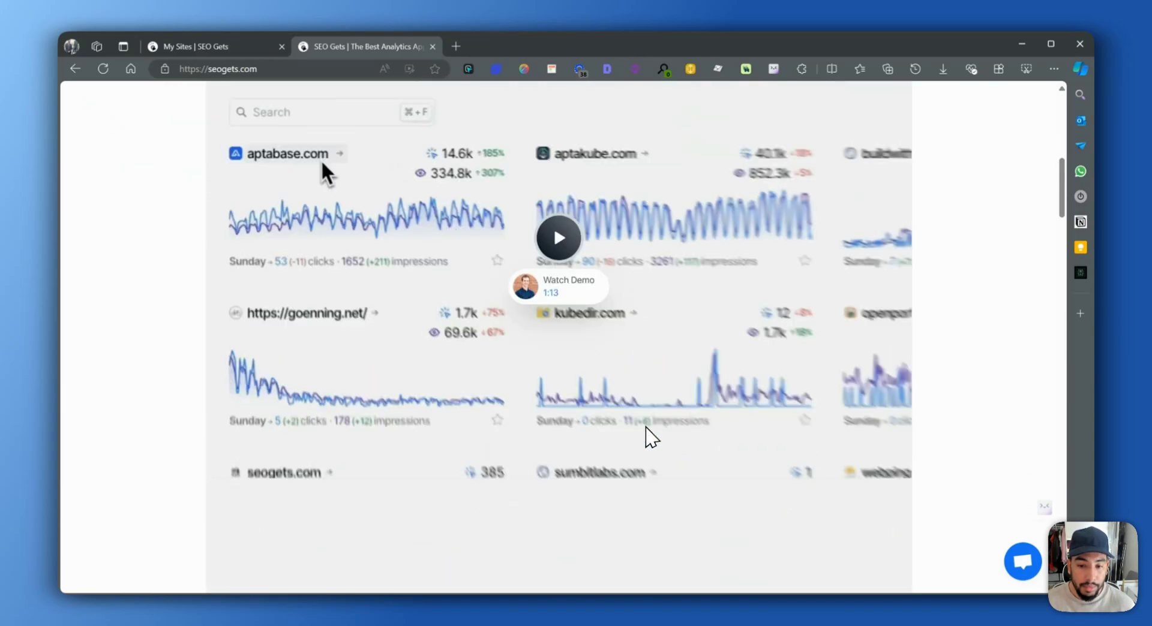
scroll(643, 436, down, 10)
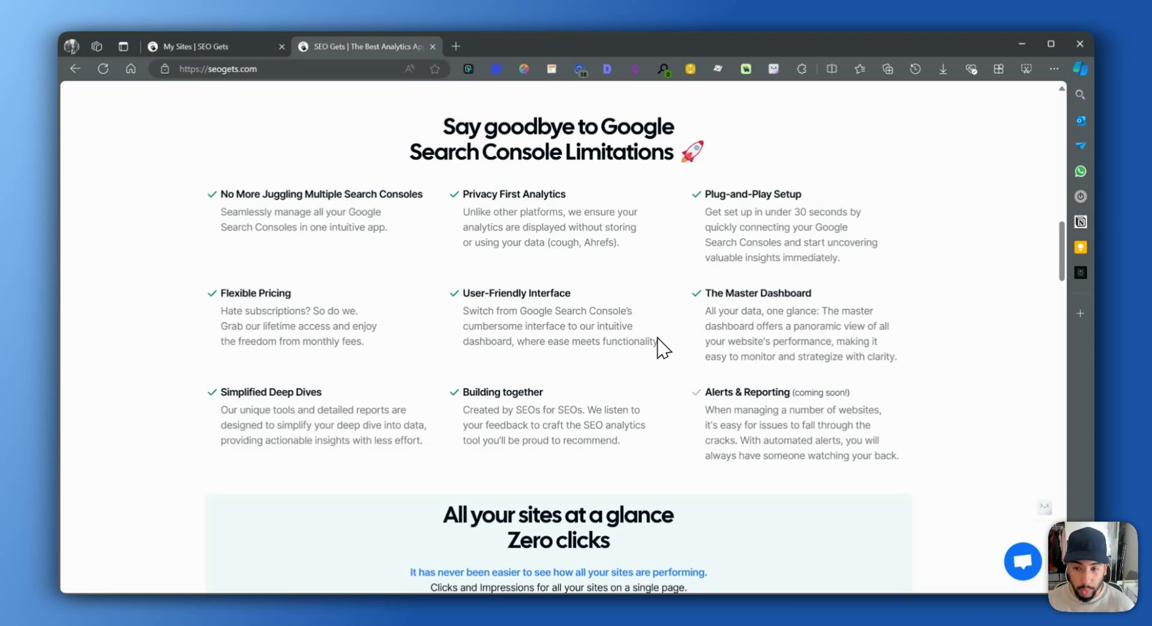
scroll(647, 408, down, 2)
scroll(646, 413, down, 10)
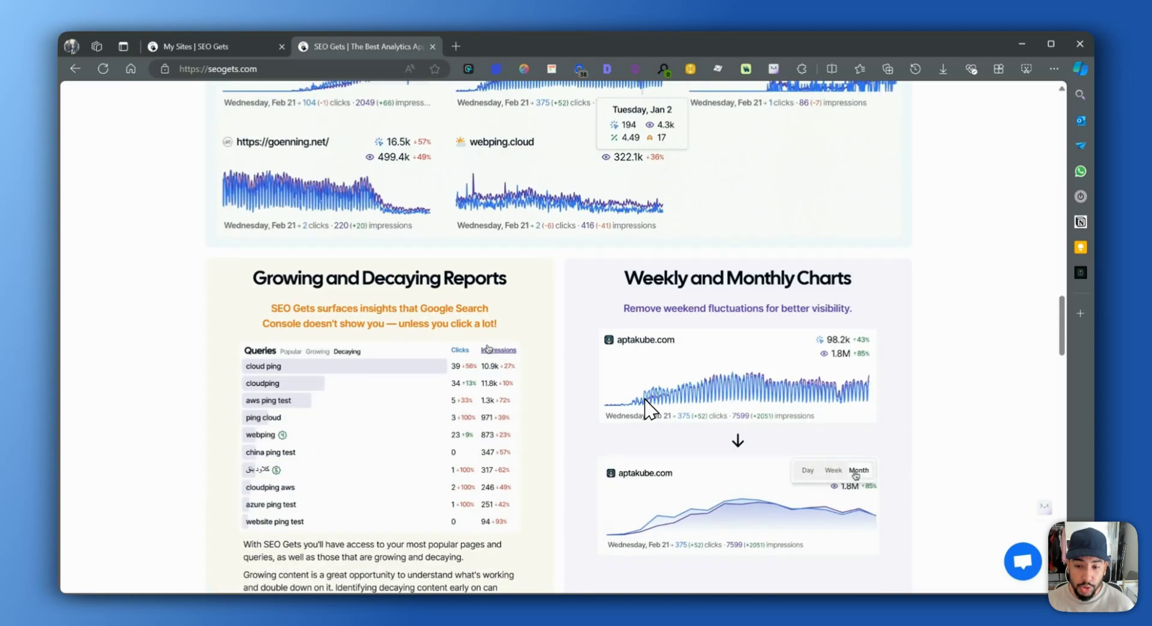
scroll(648, 411, up, 4)
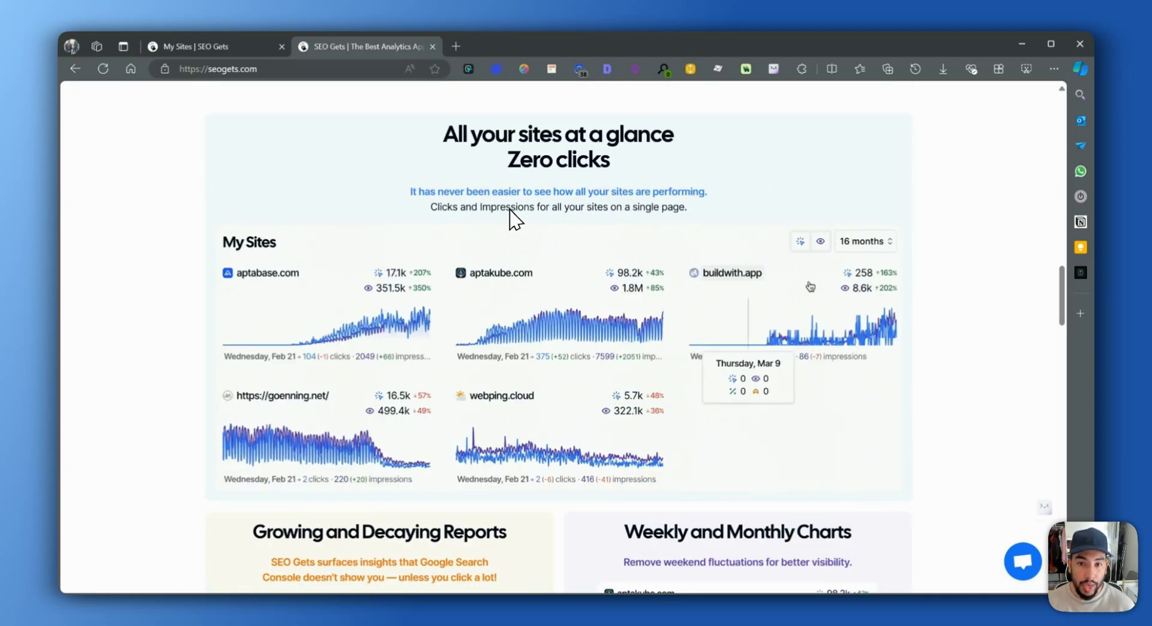
click(874, 245)
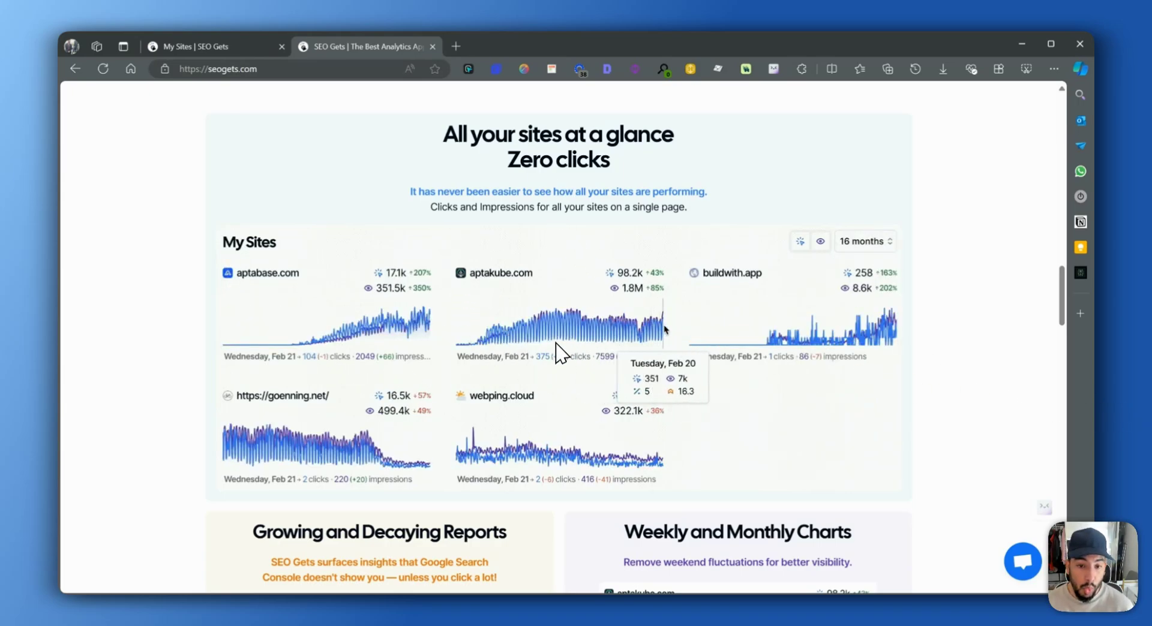
scroll(497, 412, down, 1)
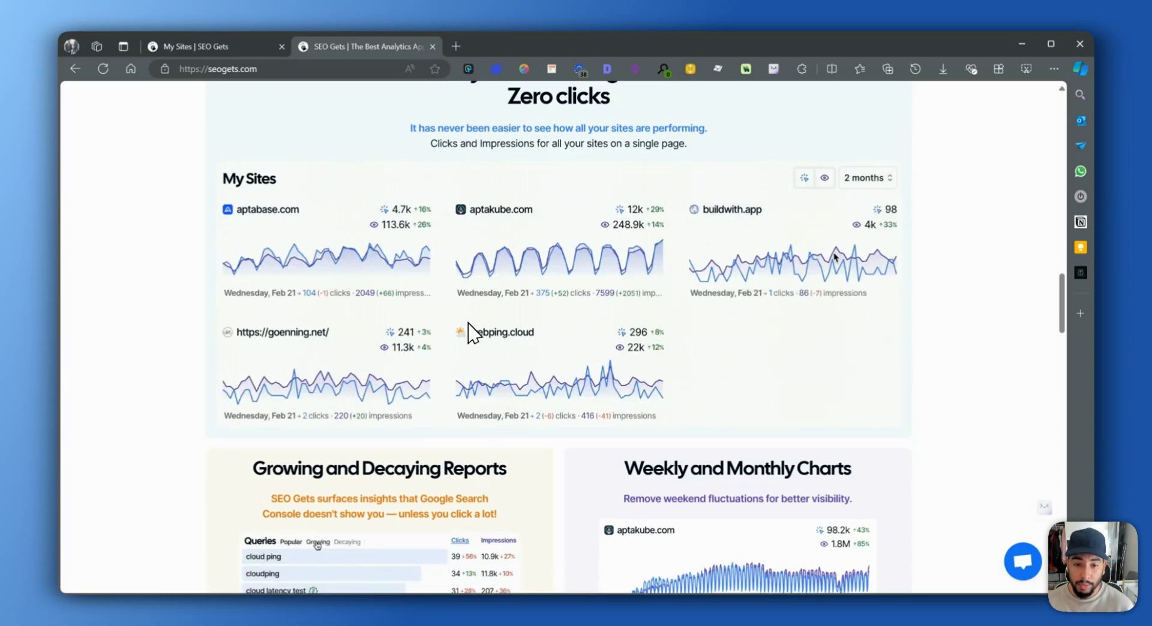
Review the homepage sections on growing and decaying reports, weekly and monthly charts, multi-page analytics, keyword tracking, branded queries and privacy blur
scroll(459, 331, down, 4)
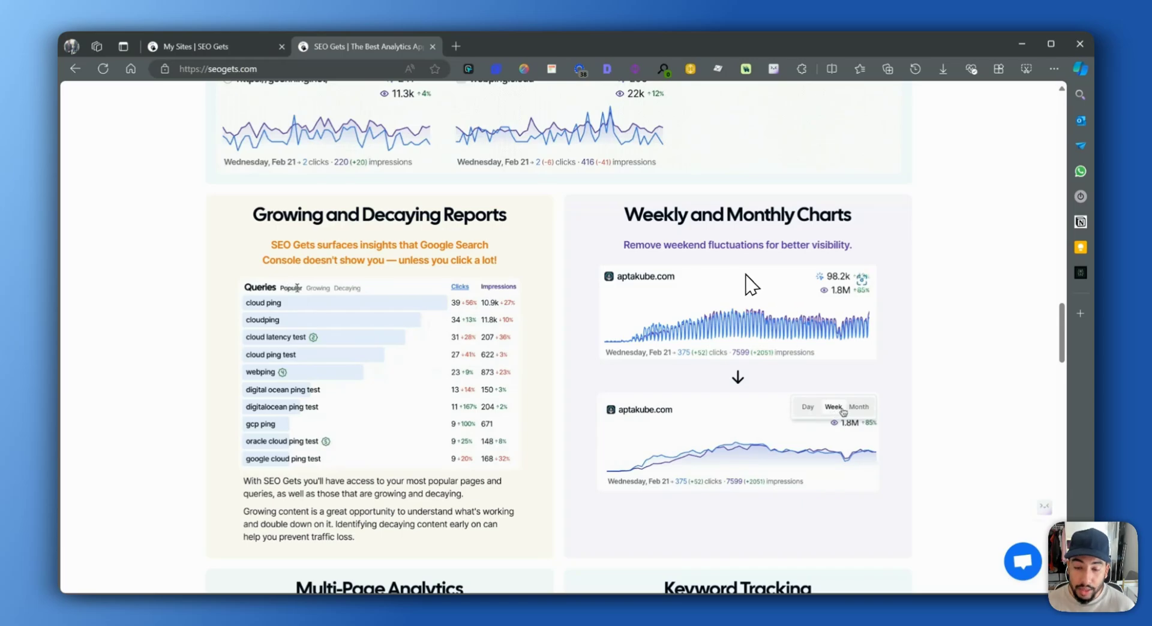
scroll(738, 290, down, 2)
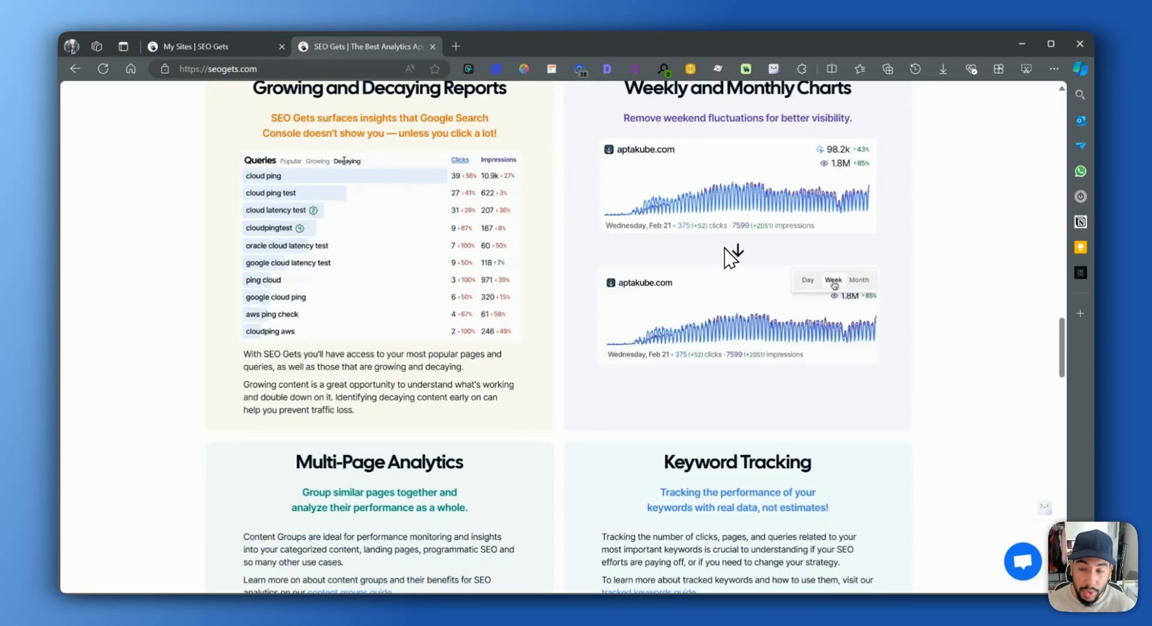
scroll(724, 246, up, 1)
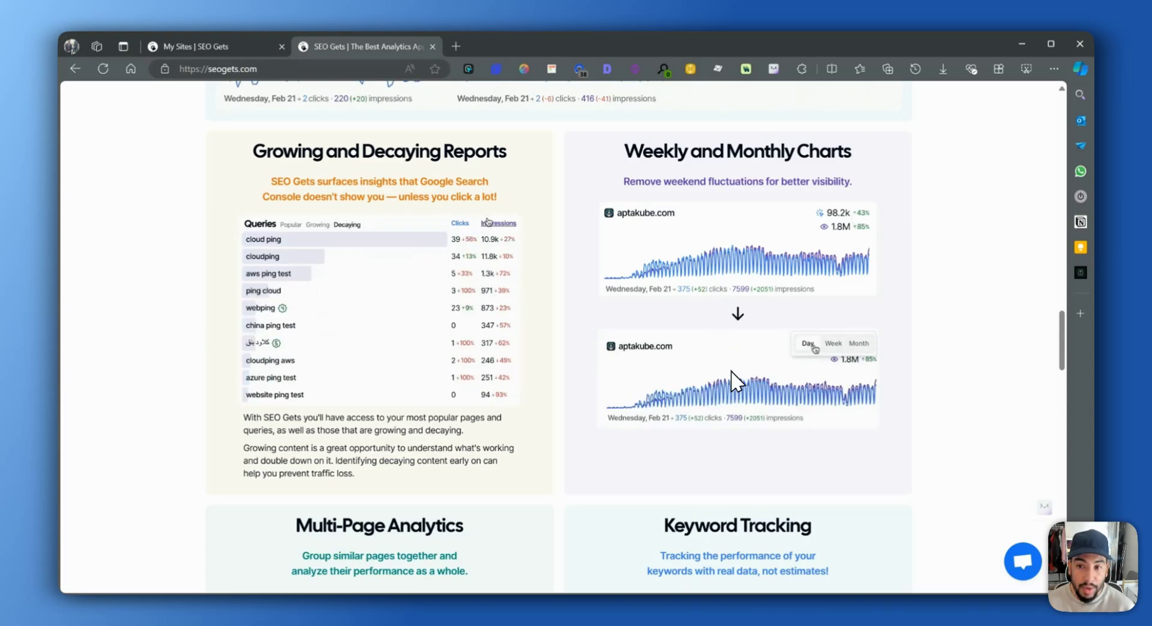
scroll(739, 354, down, 3)
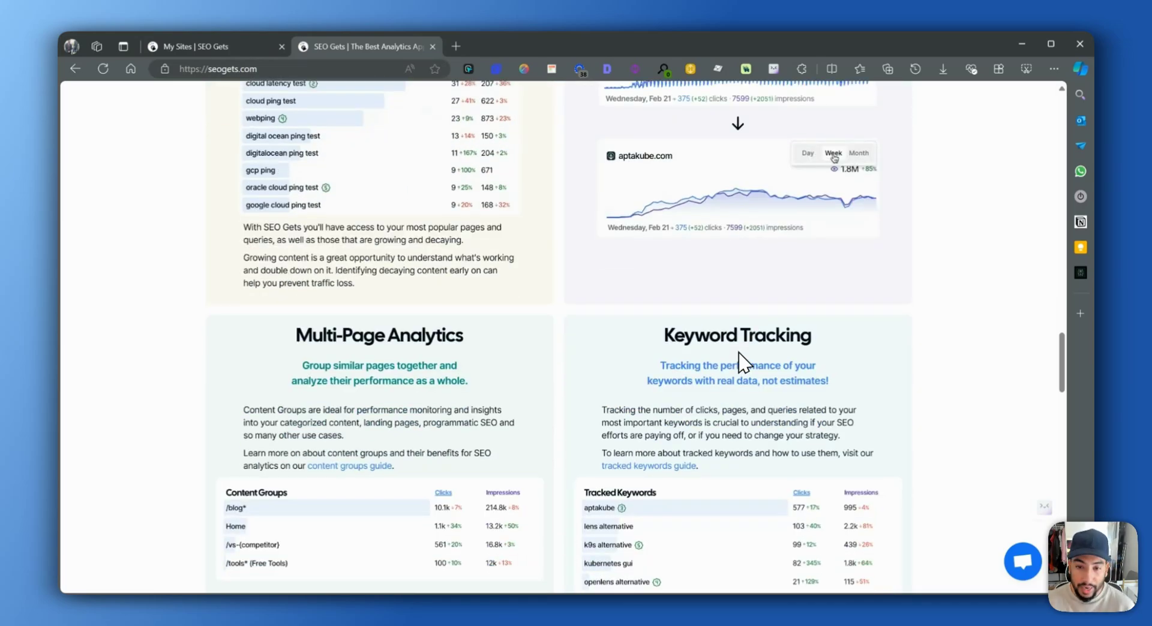
scroll(540, 336, down, 2)
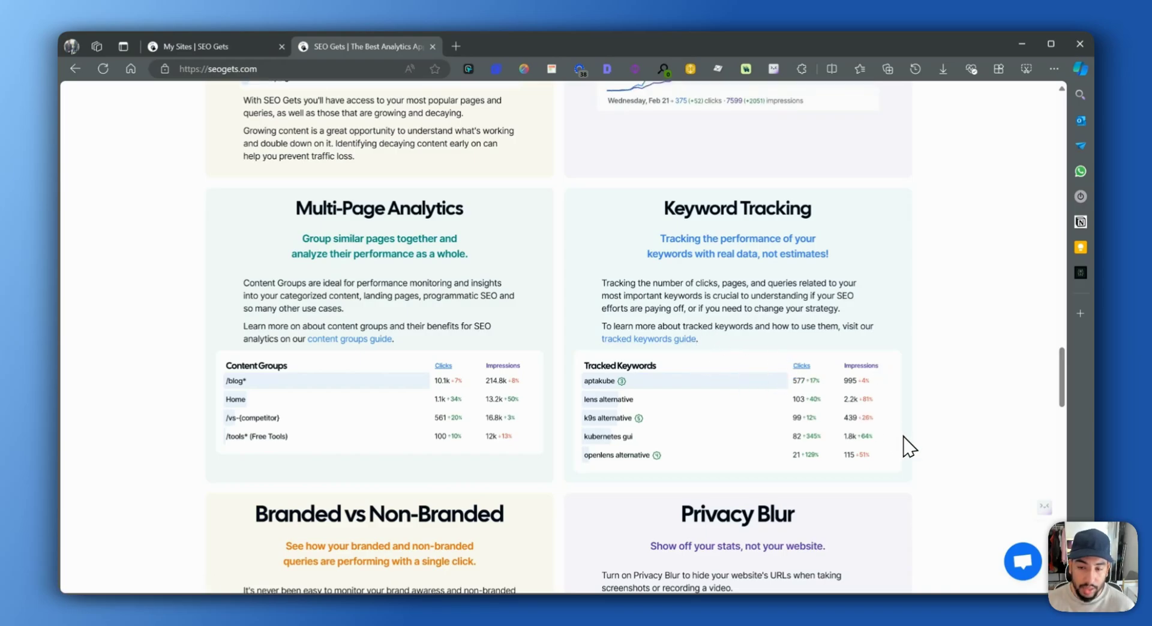
scroll(603, 398, down, 4)
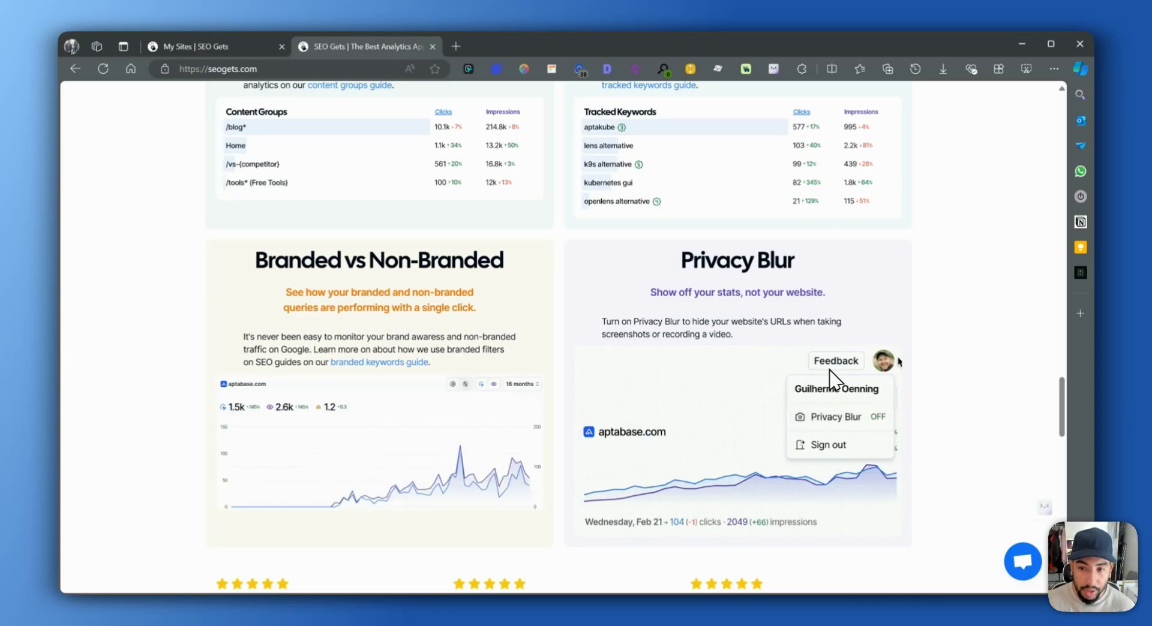
scroll(829, 369, down, 5)
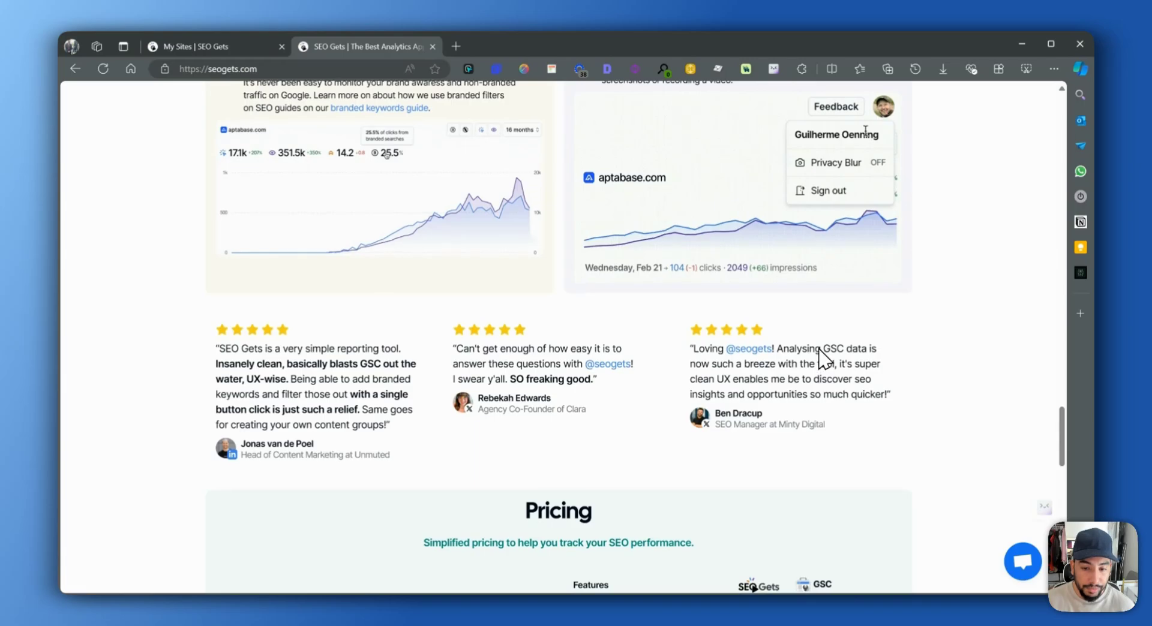
Examine the homepage's pricing section, briefly highlighting the lifetime price, and compare the features with GSC
scroll(821, 354, down, 5)
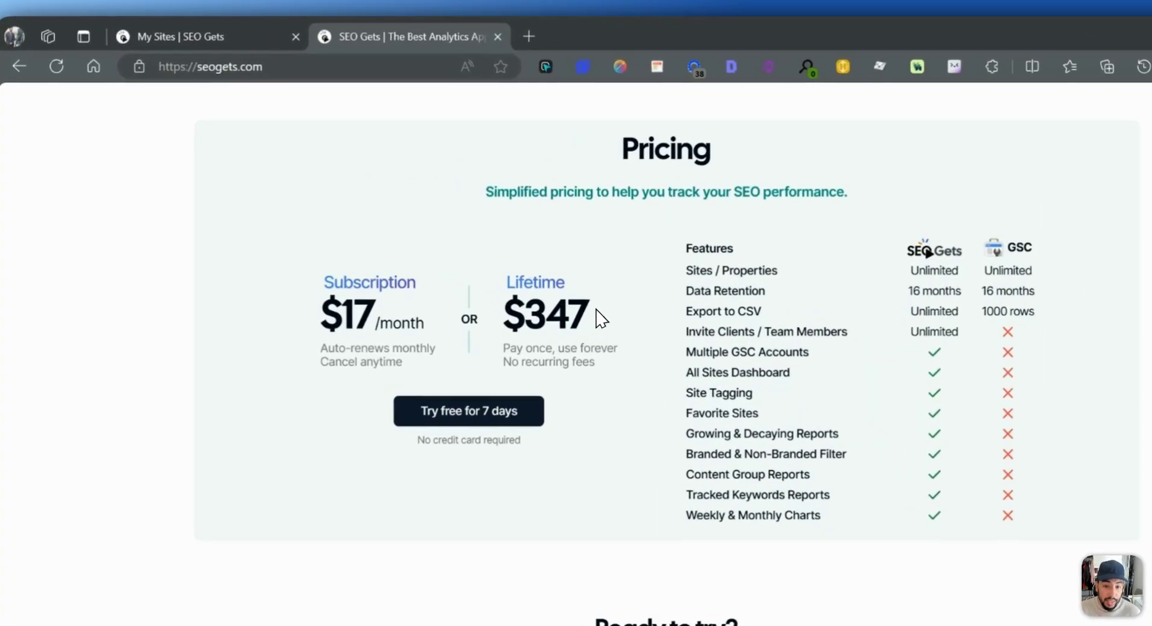
drag(501, 255, 443, 260)
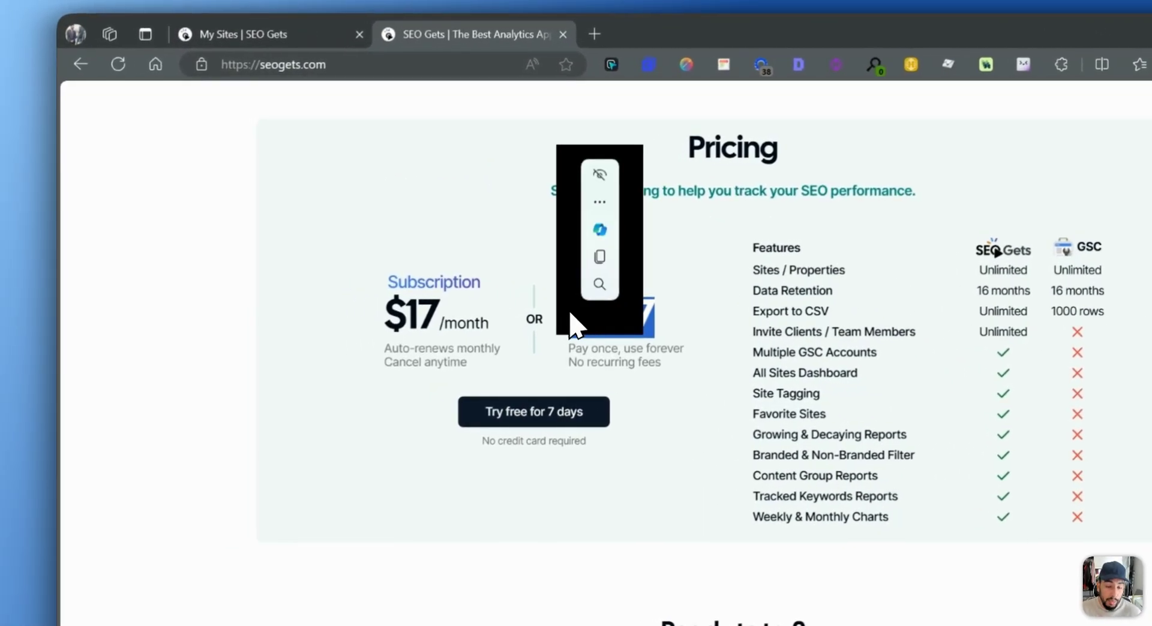
click(628, 339)
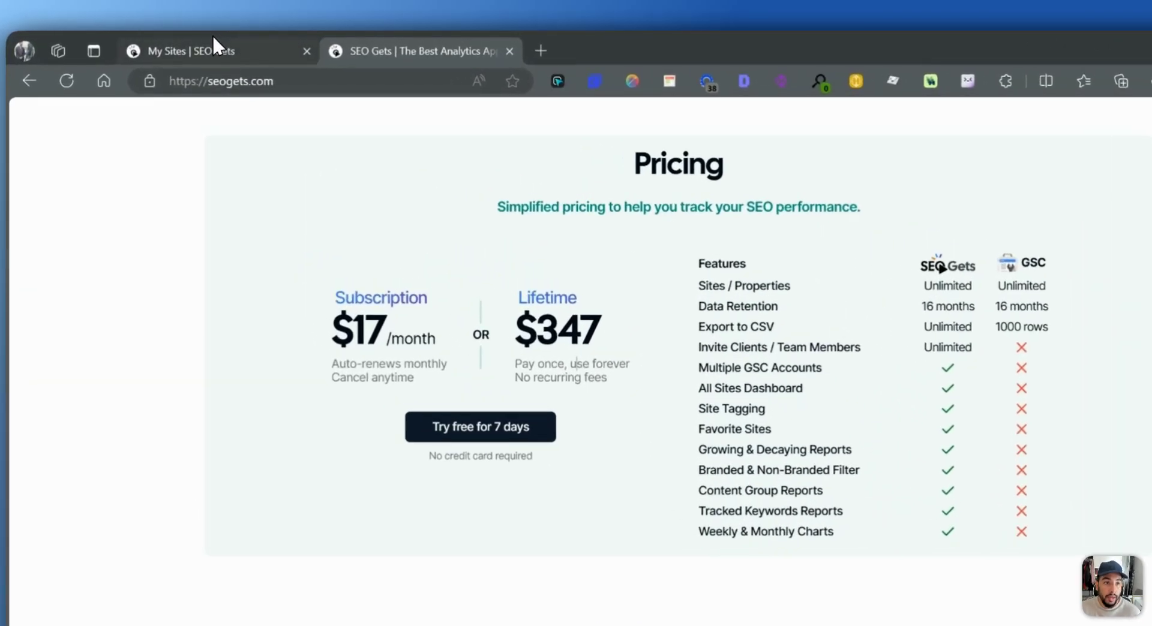
Switch to the My Sites overview and look over the performance charts of all connected sites
click(201, 47)
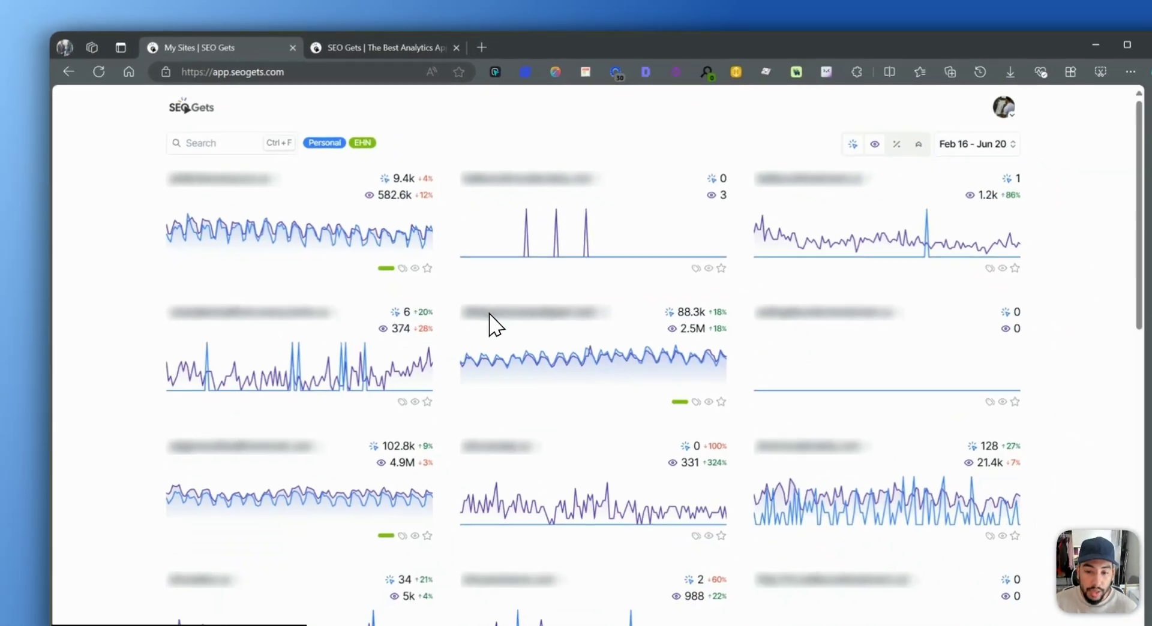
scroll(495, 324, down, 5)
scroll(480, 374, up, 5)
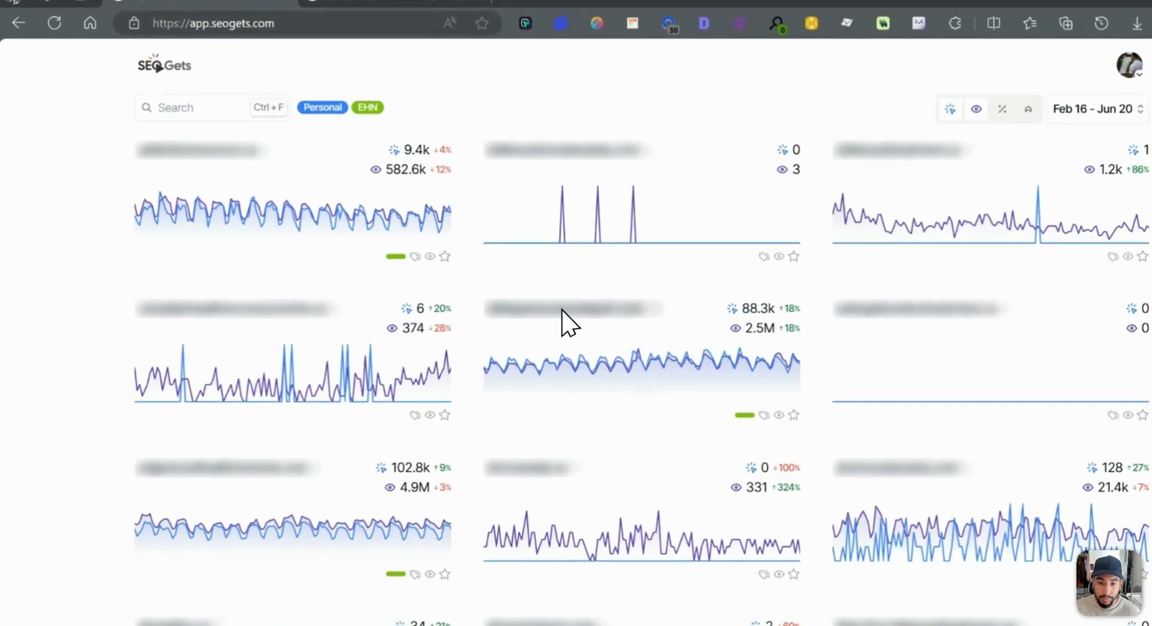
Open the dashboard of the site with 88.3k clicks and examine its traffic chart, queries, pages, countries and devices
click(489, 294)
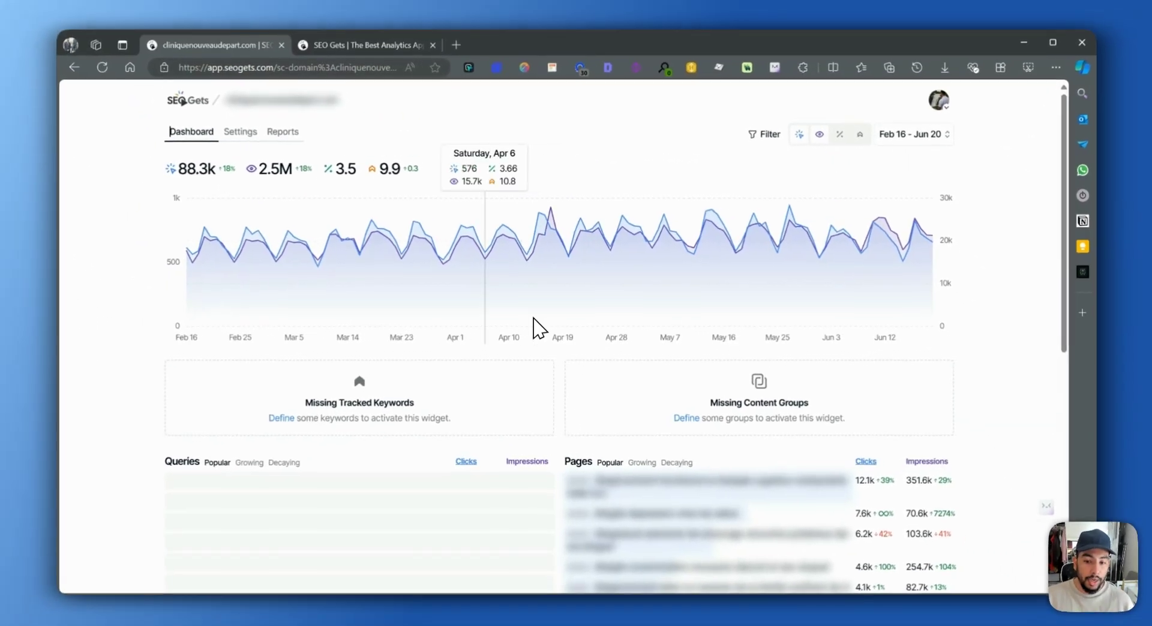
scroll(689, 312, down, 5)
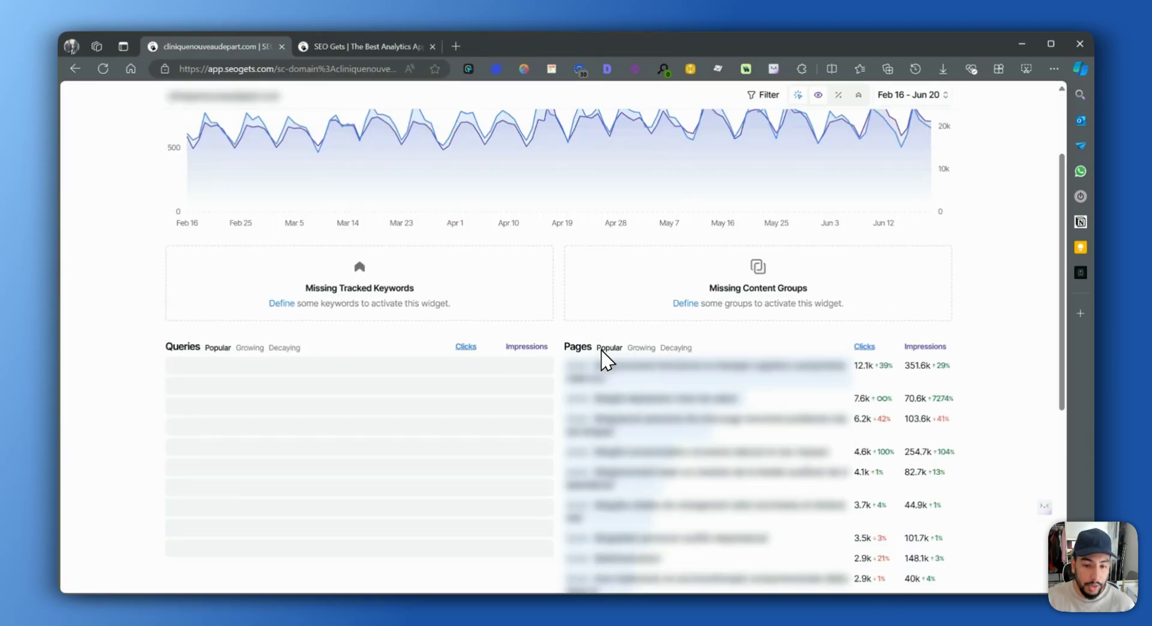
scroll(254, 377, up, 5)
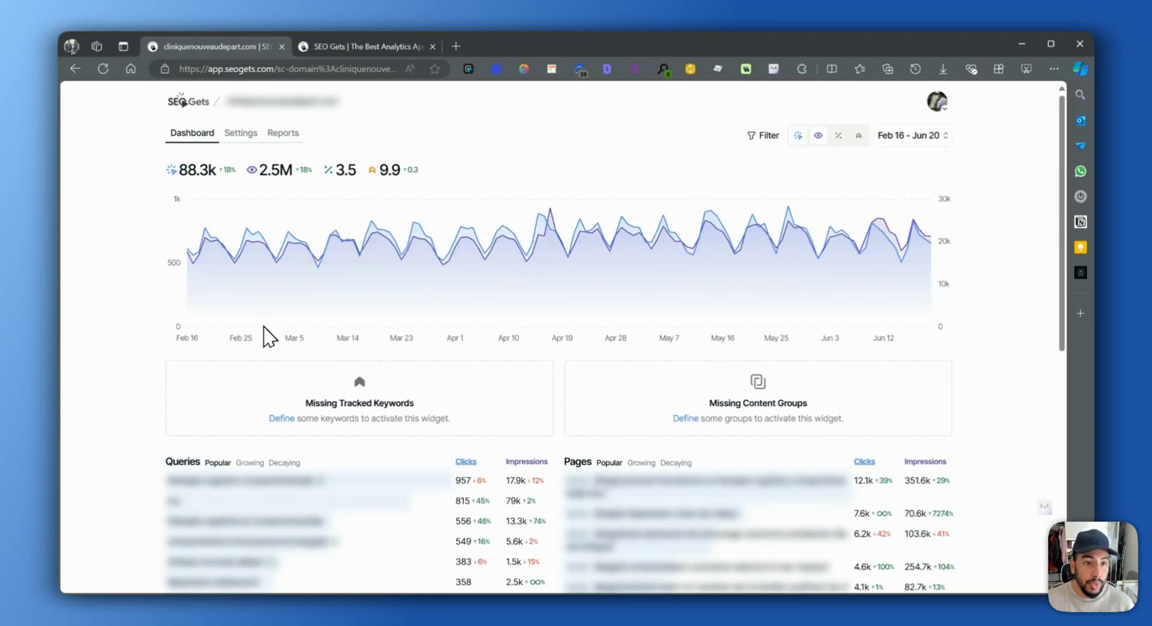
scroll(699, 465, down, 2)
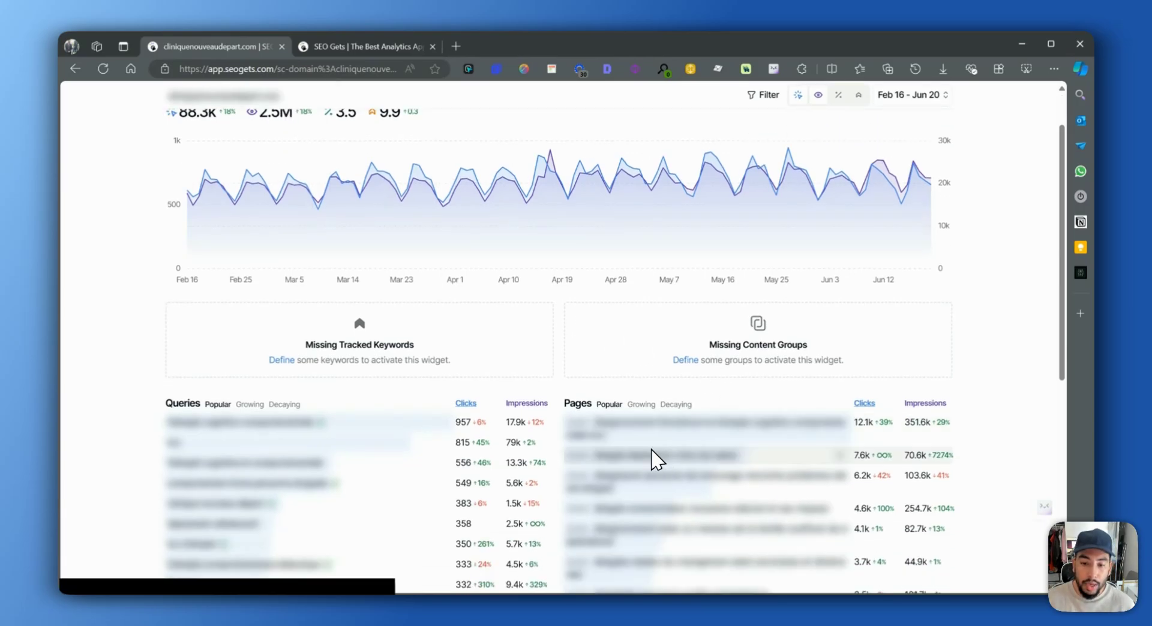
scroll(614, 363, up, 2)
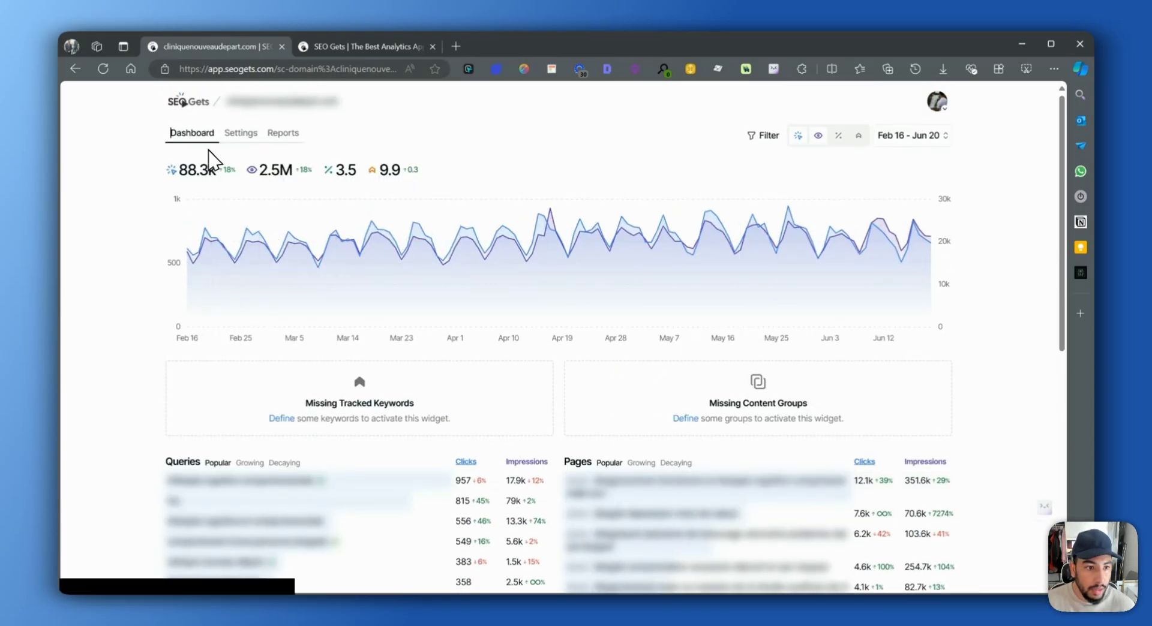
scroll(252, 420, down, 6)
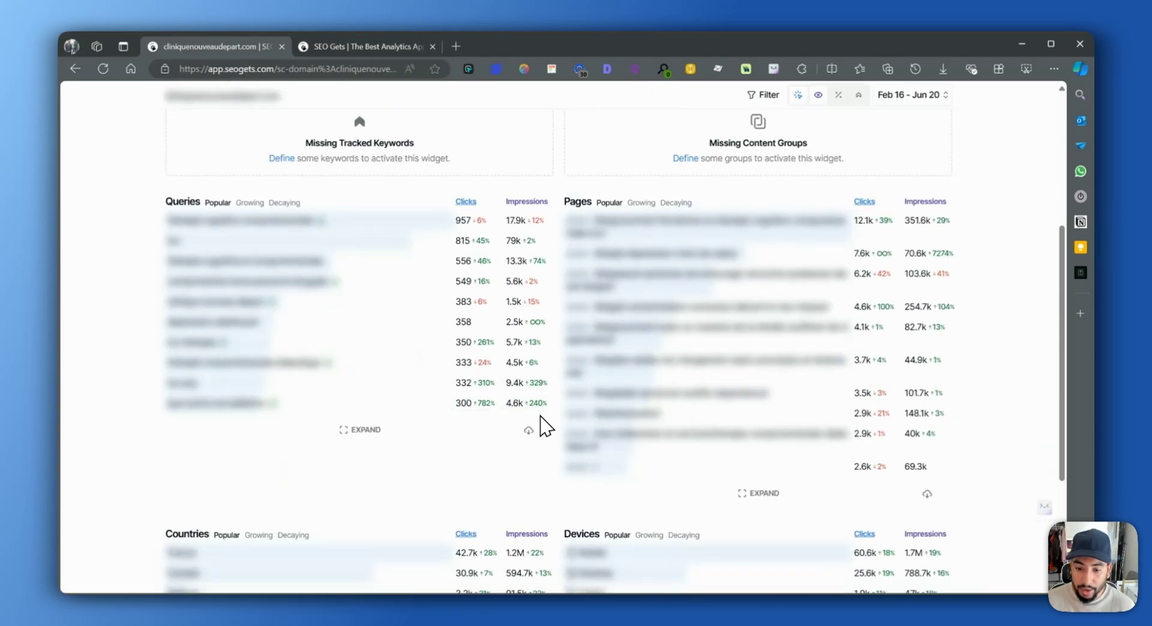
scroll(360, 456, down, 1)
scroll(660, 426, up, 7)
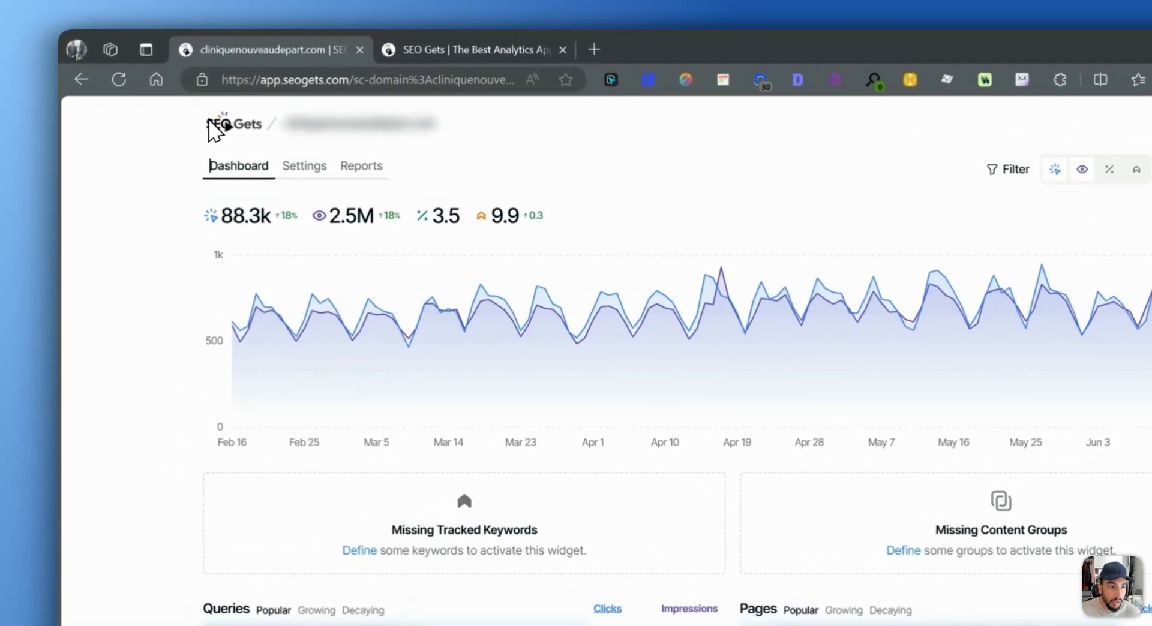
Filter the all-sites overview by the EHN tag and open the dashboard of the site with 102.8k clicks
click(184, 102)
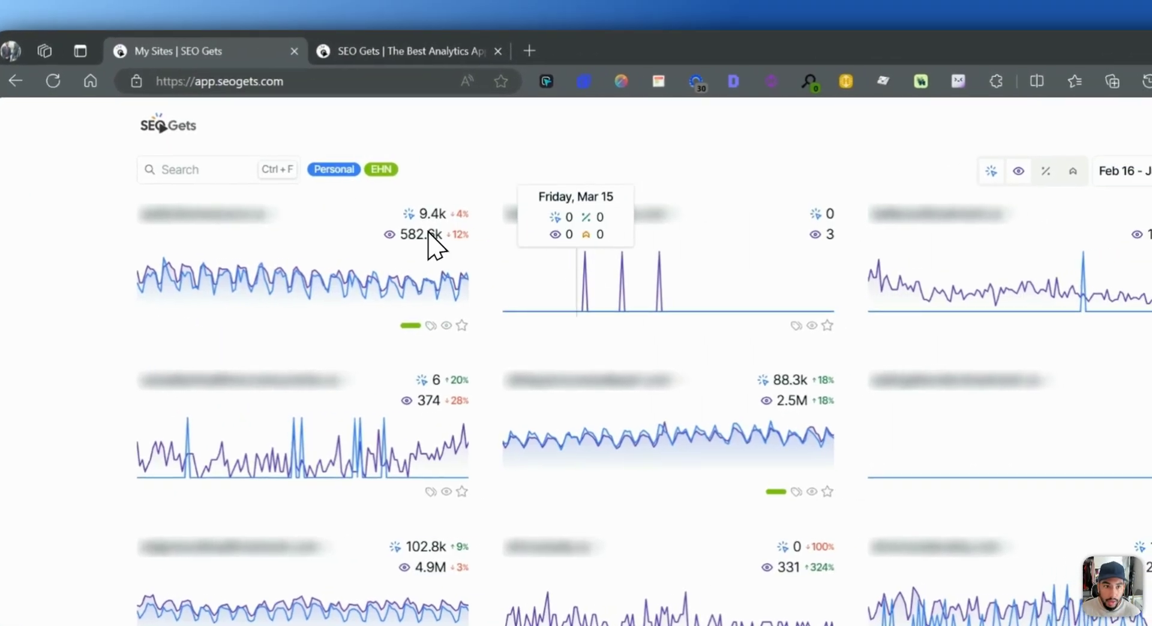
click(427, 168)
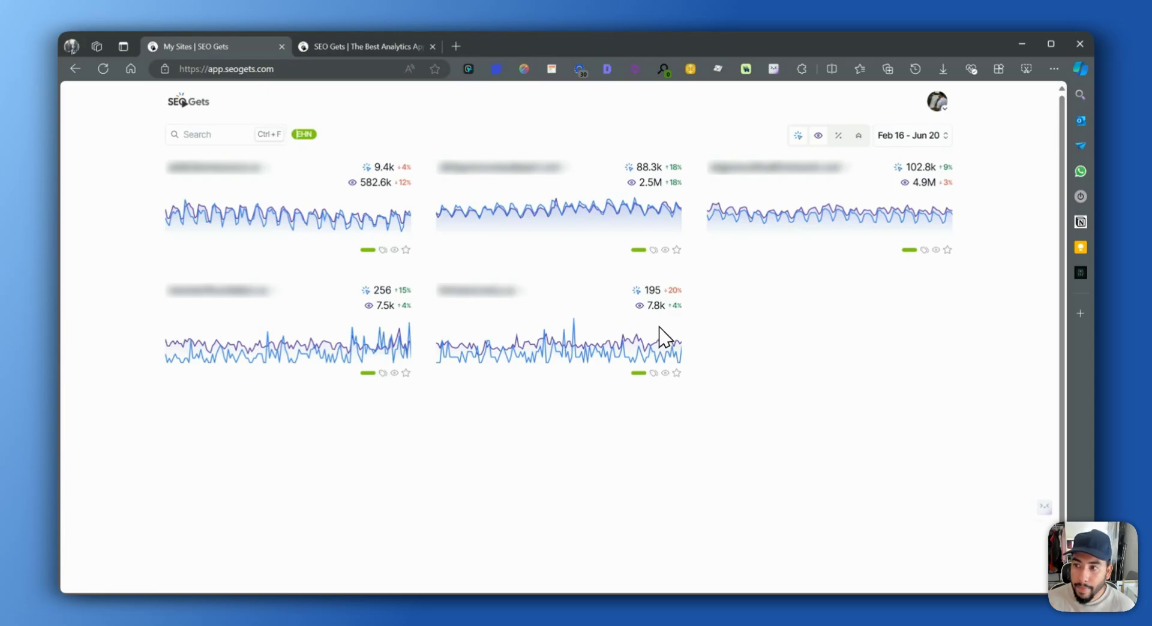
click(825, 165)
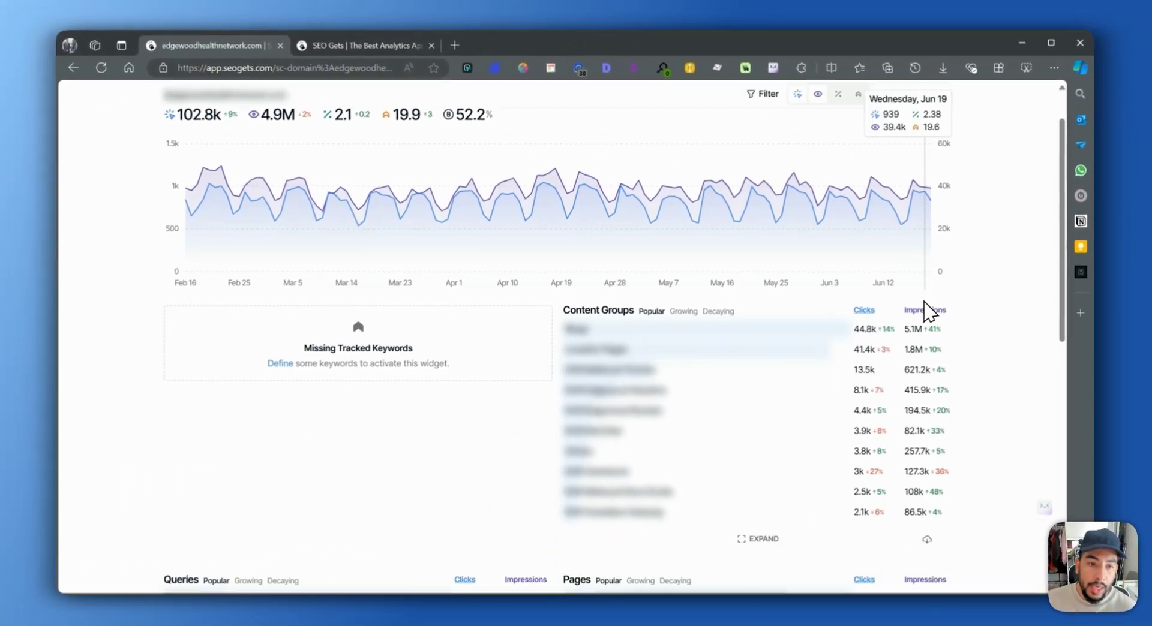
scroll(898, 236, up, 2)
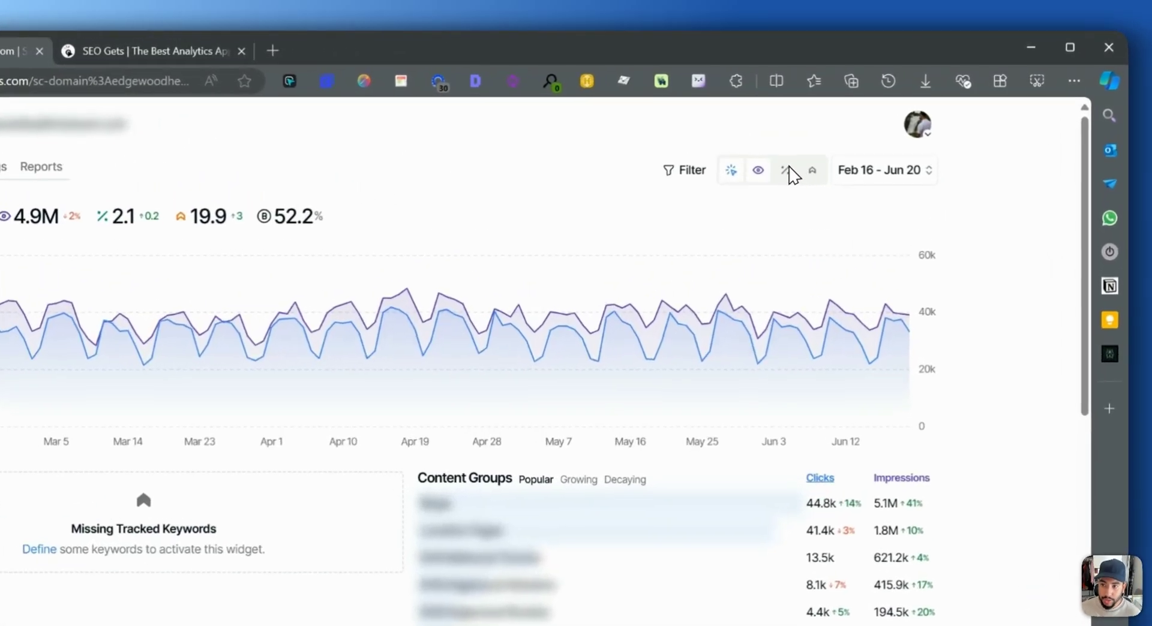
Try CTR and position on the performance chart, and leave only clicks plotted with impressions hidden
click(838, 136)
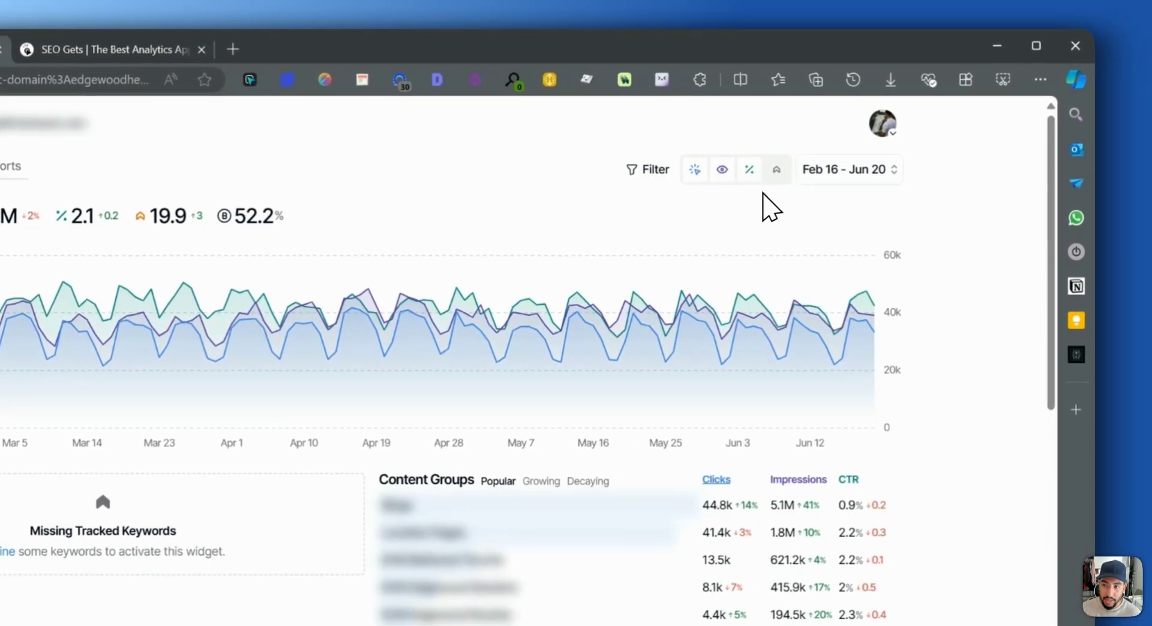
click(776, 170)
click(722, 174)
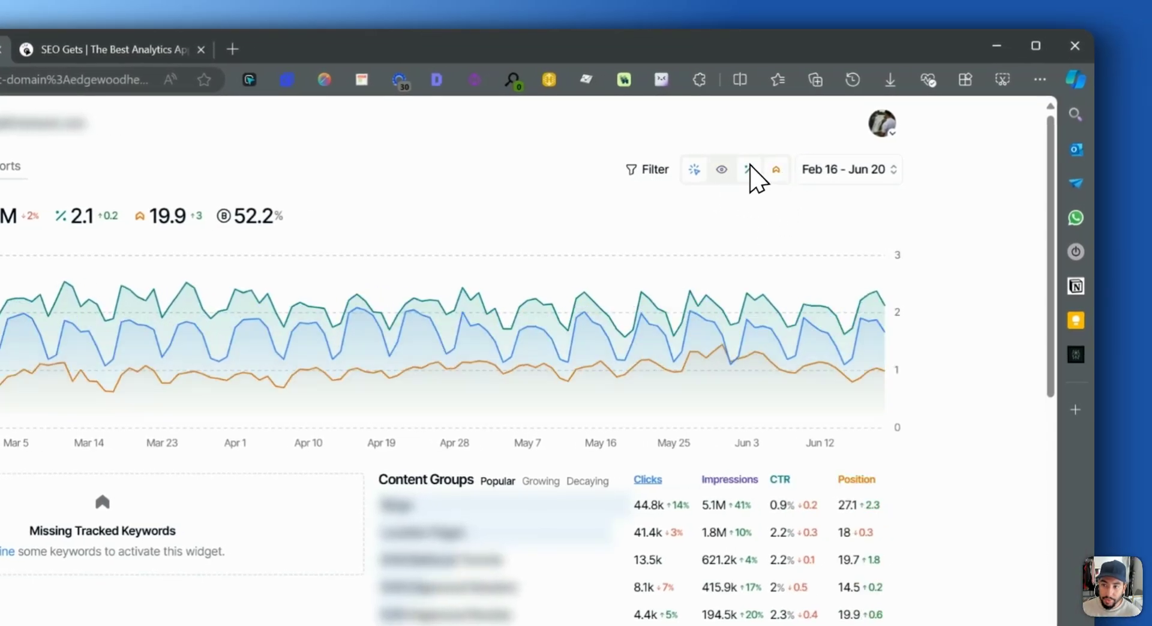
click(750, 172)
click(779, 169)
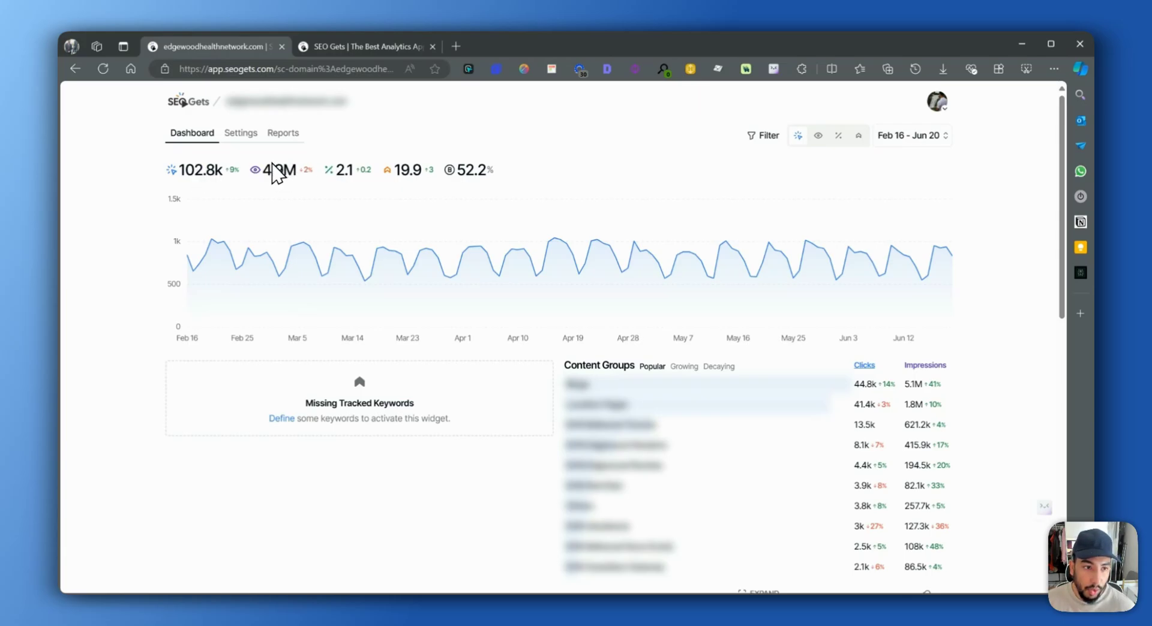
Set the site dashboard's date range to 16 months
click(889, 135)
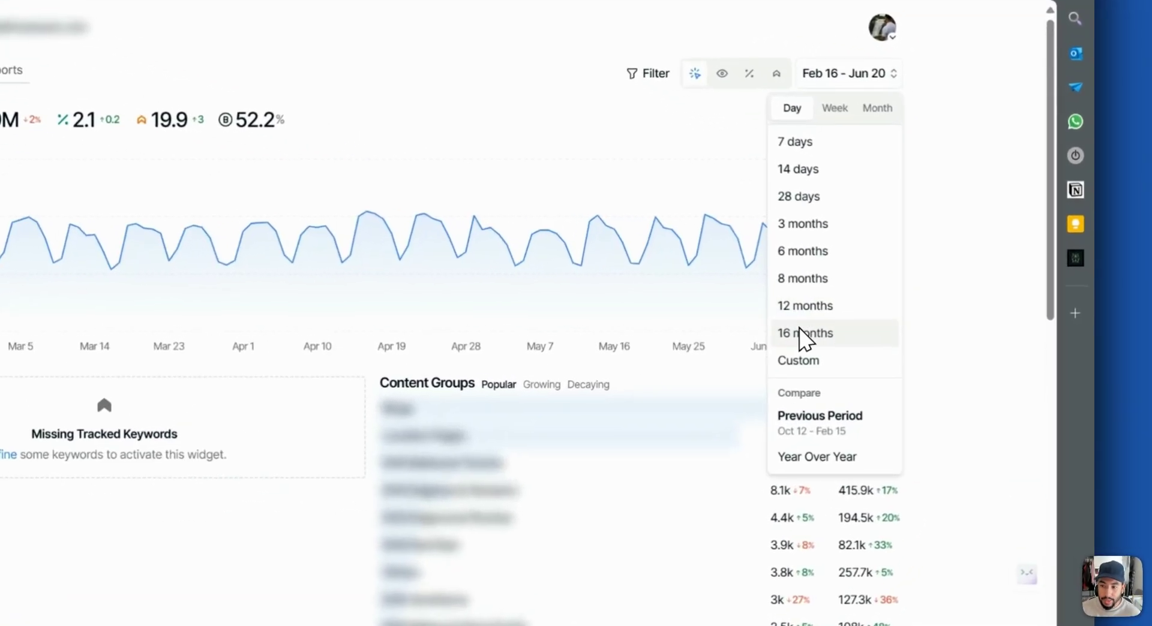
click(876, 328)
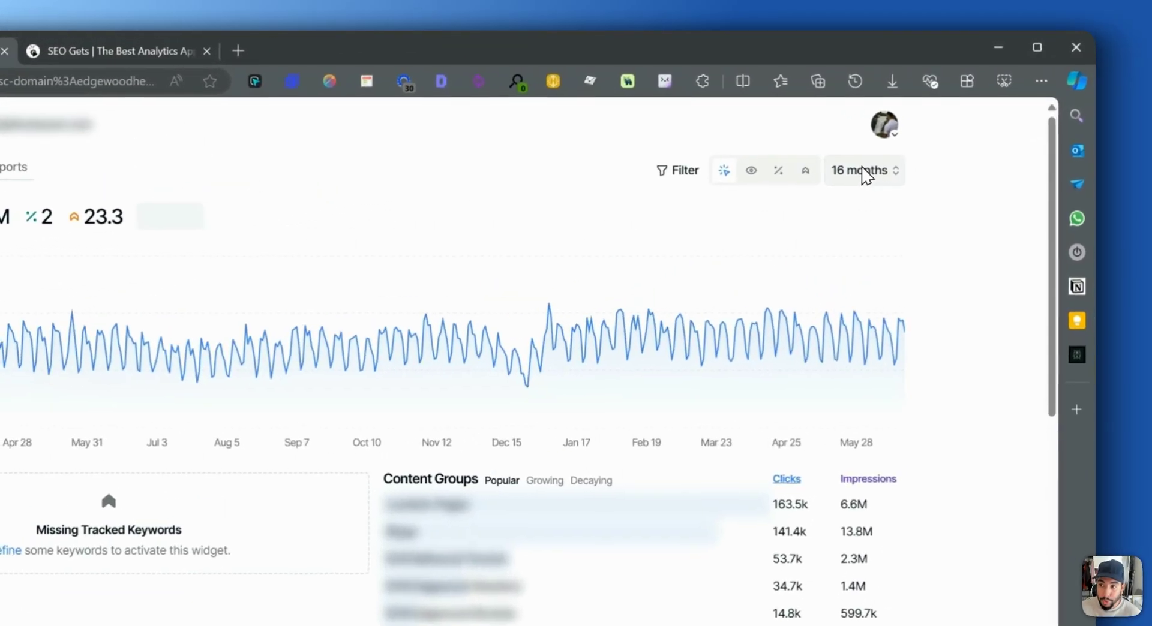
Try weekly grouping on the 16-month traffic chart, and set it to monthly grouping
click(919, 135)
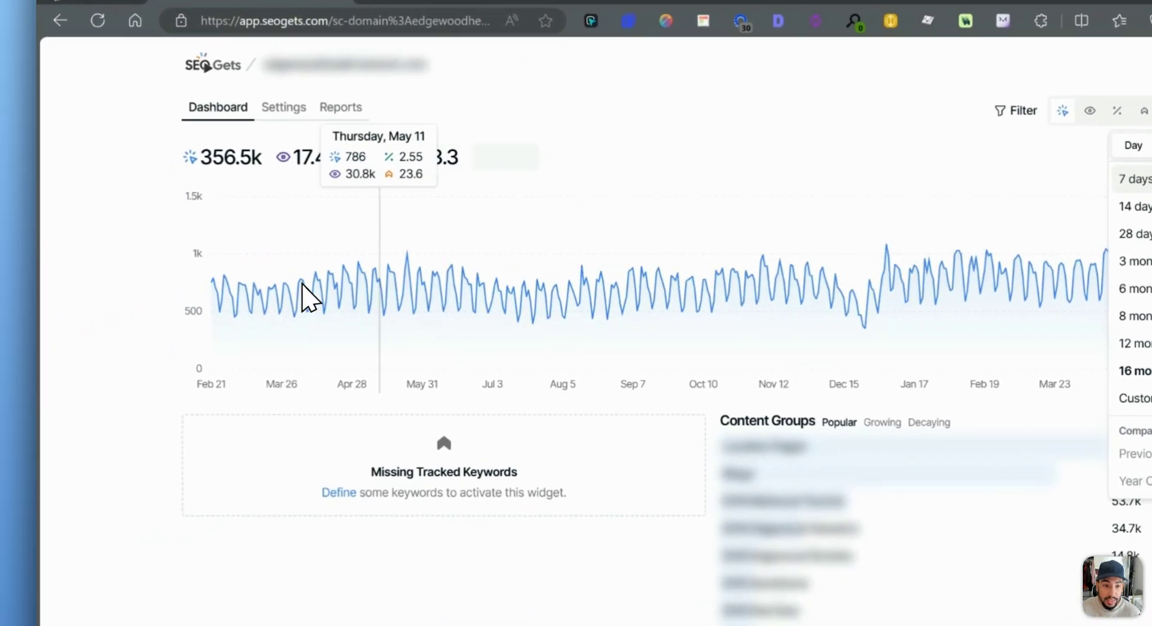
click(810, 207)
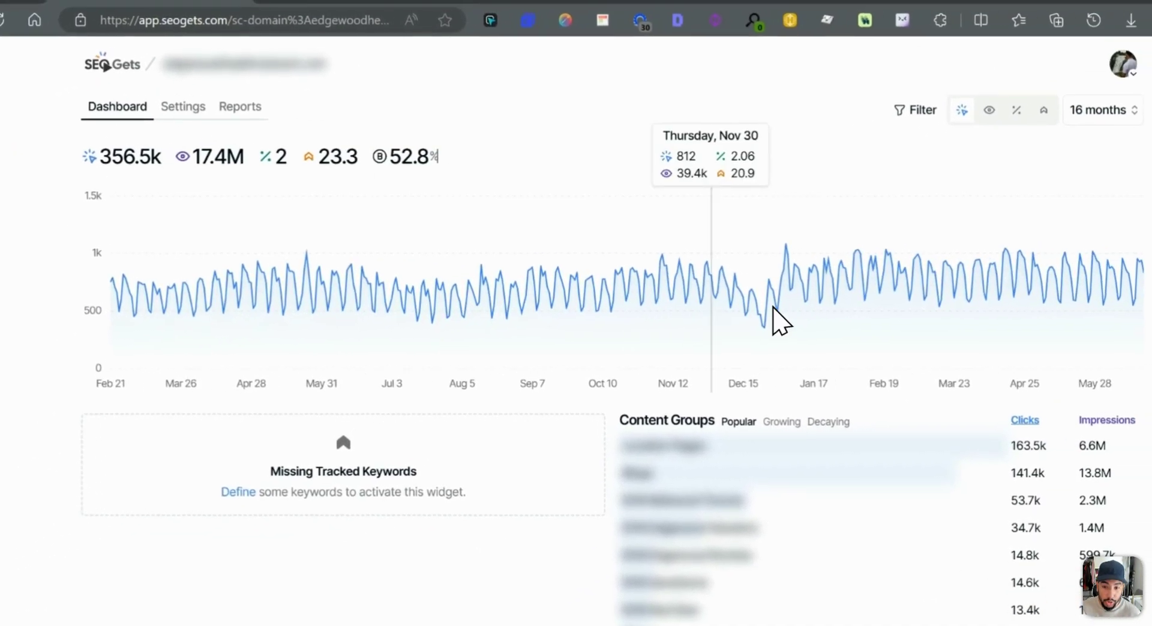
click(1098, 110)
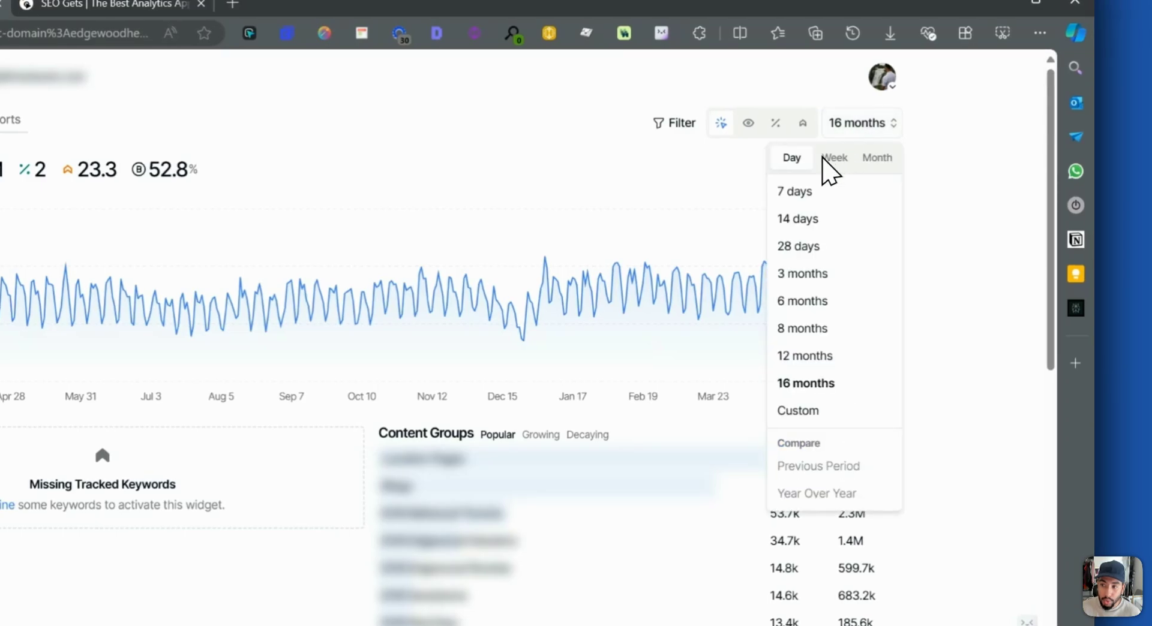
click(833, 158)
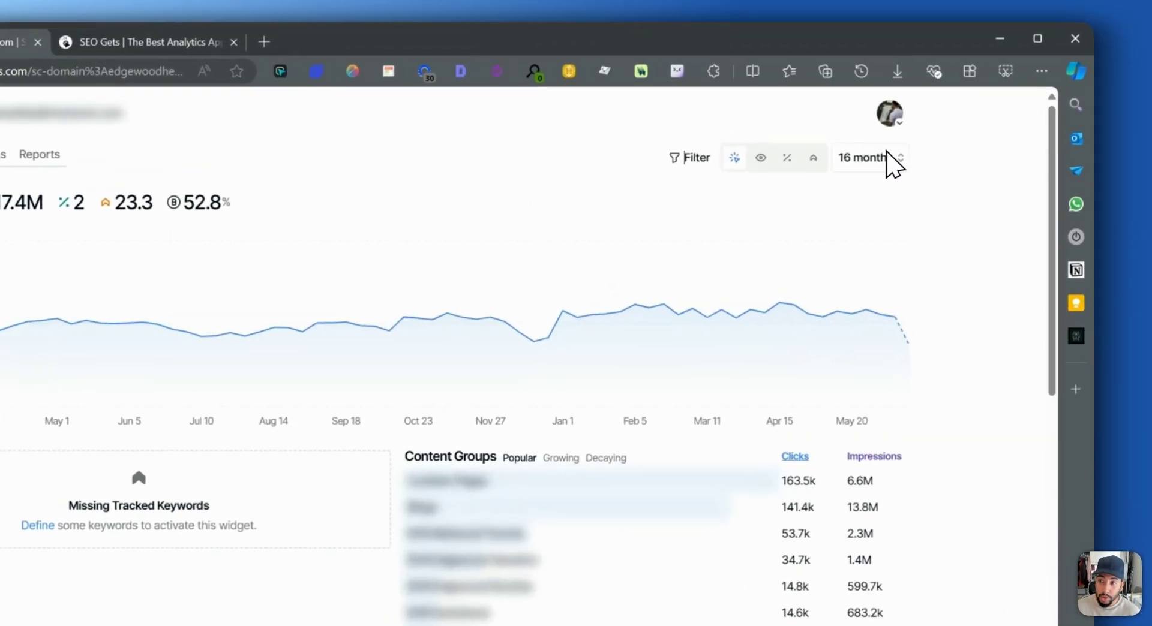
click(917, 135)
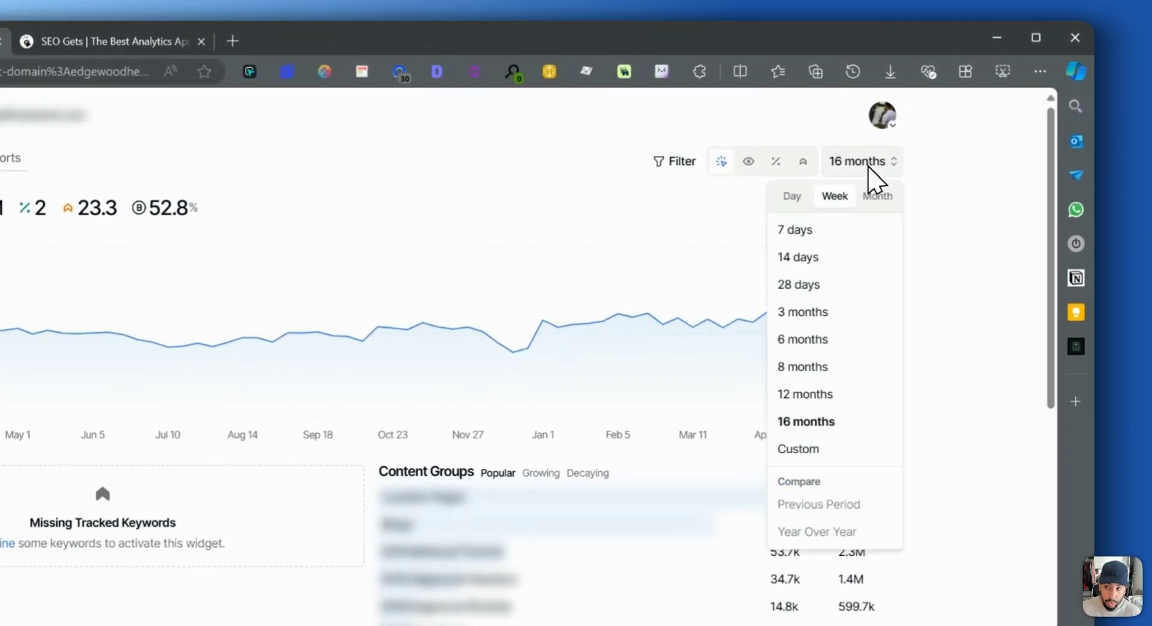
click(933, 161)
click(624, 239)
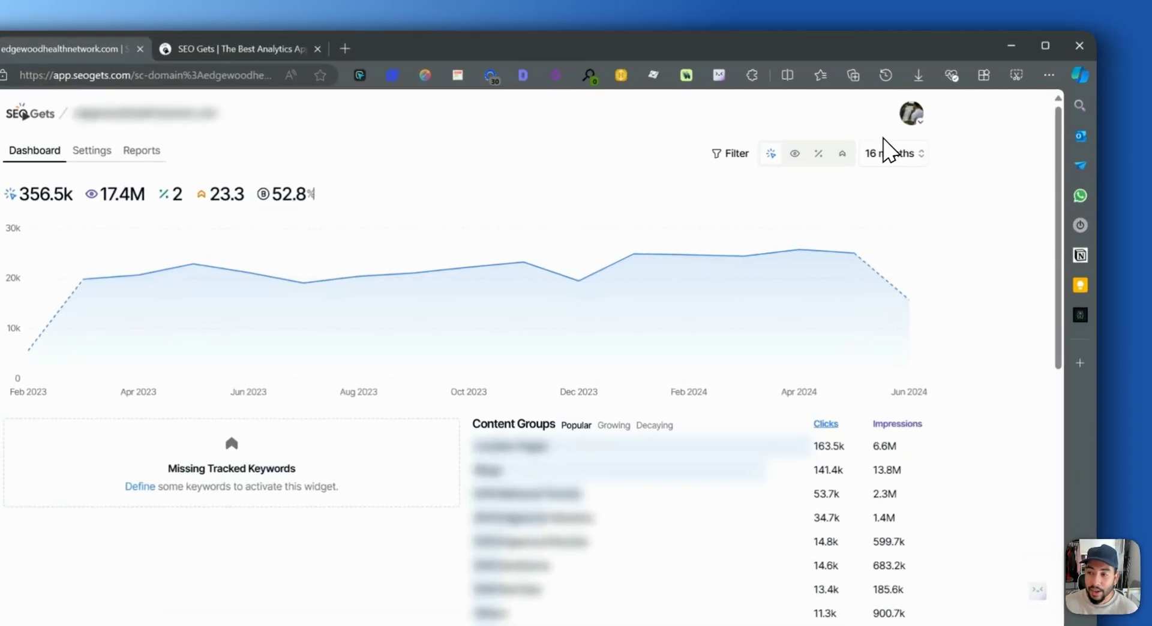
Switch the 16-month chart back to weekly grouping and return it to monthly
click(913, 135)
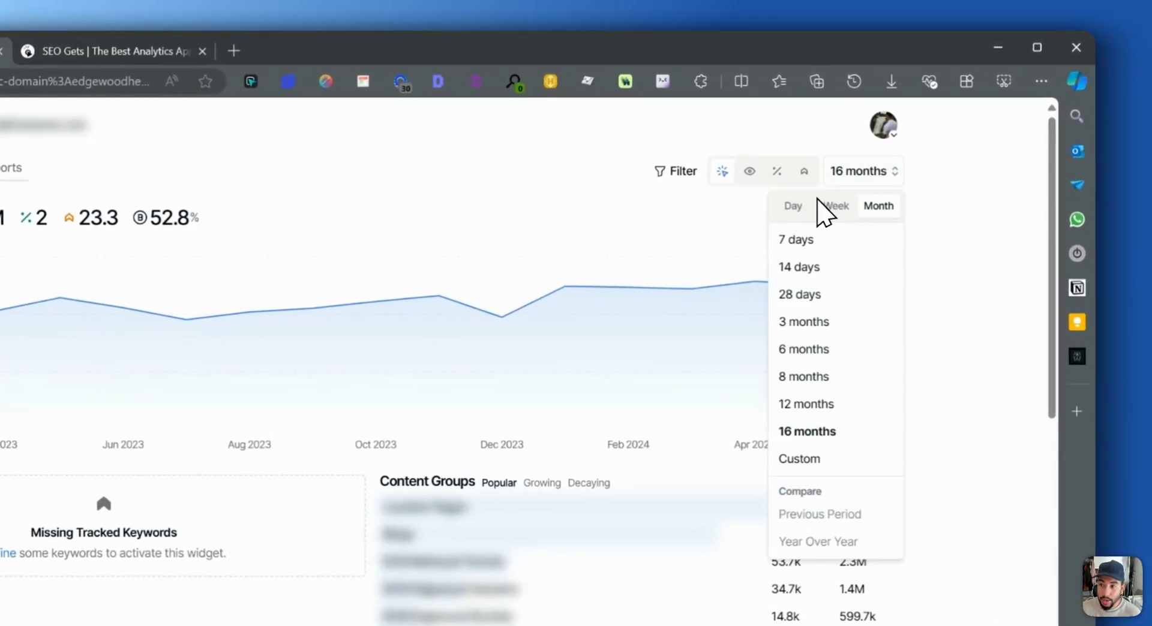
click(837, 210)
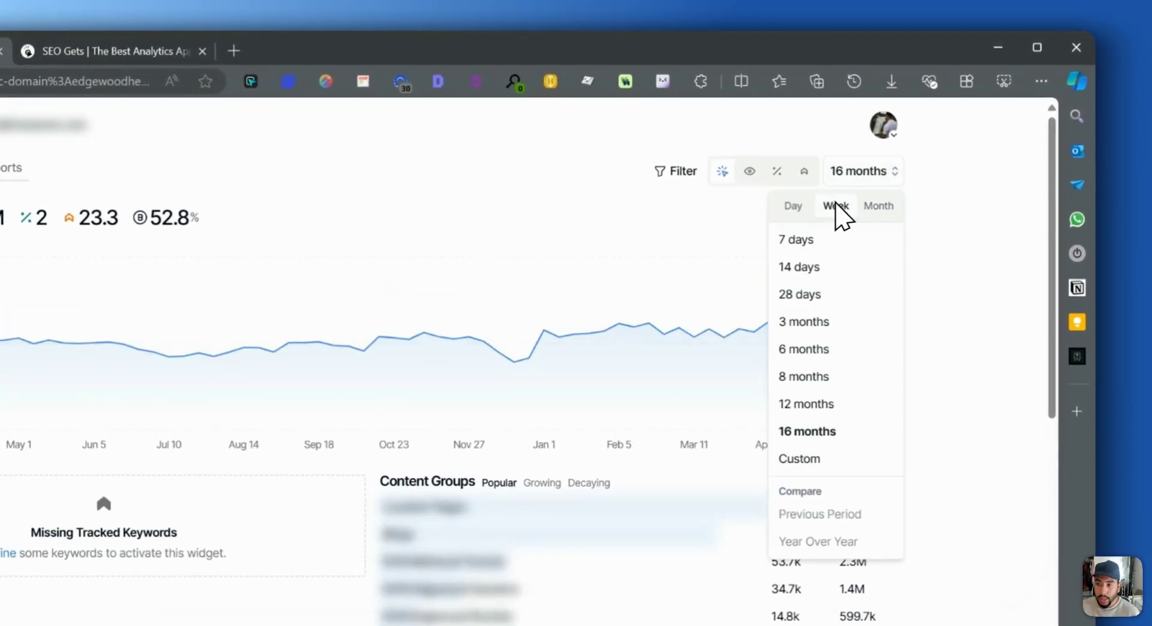
click(880, 207)
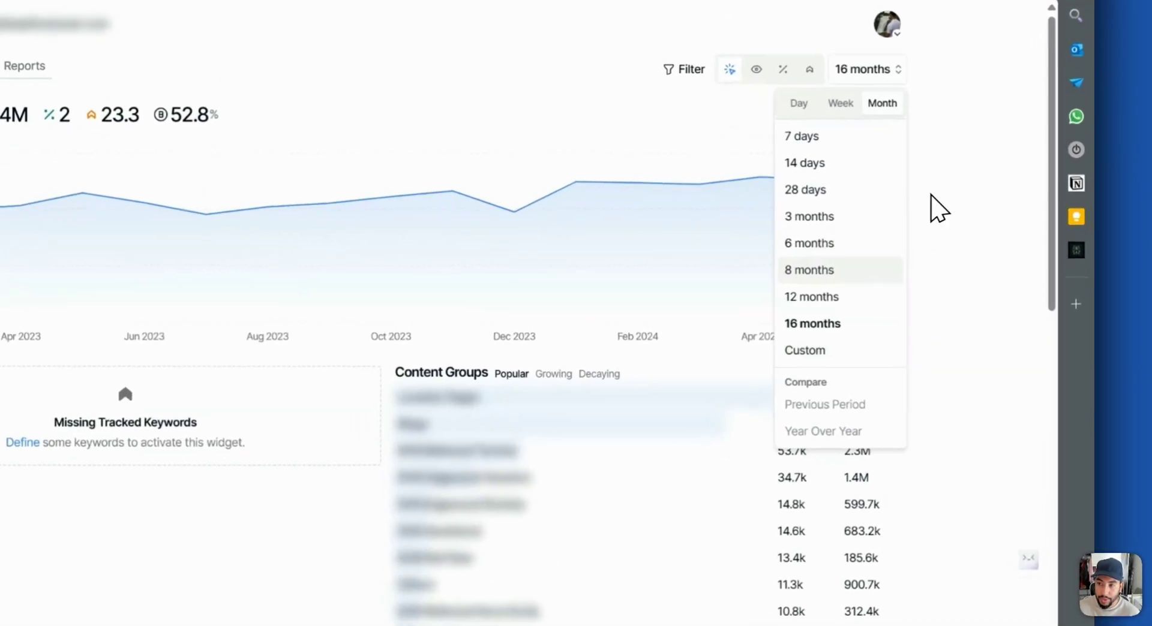
click(915, 139)
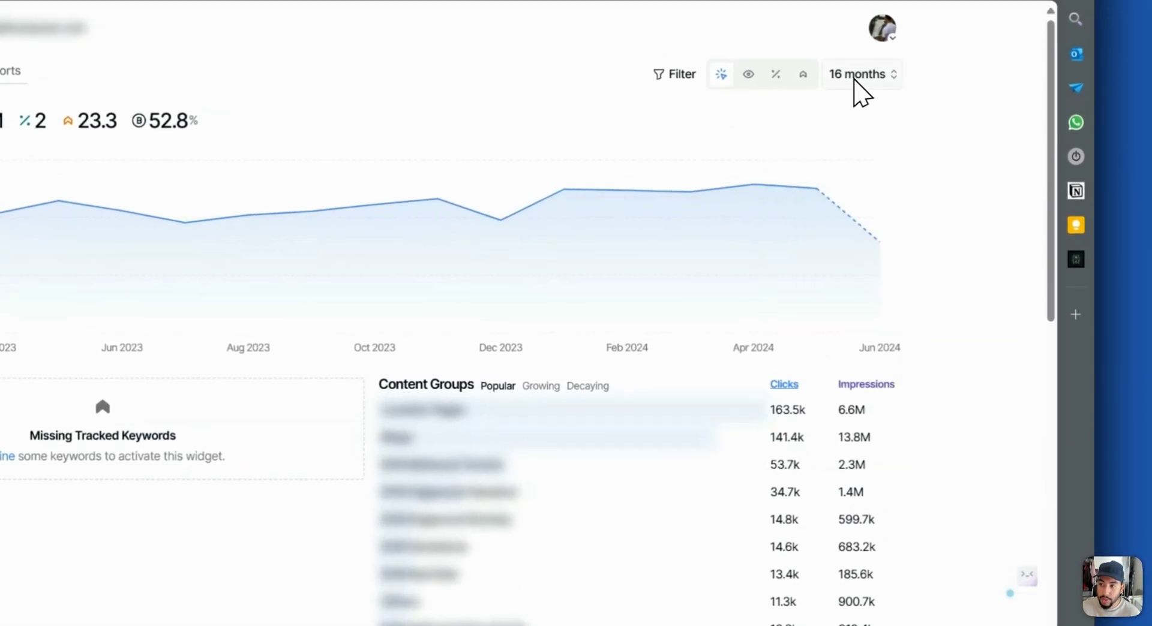
Set the site dashboard's date range to 8 months and check the comparison period options
click(859, 74)
click(821, 282)
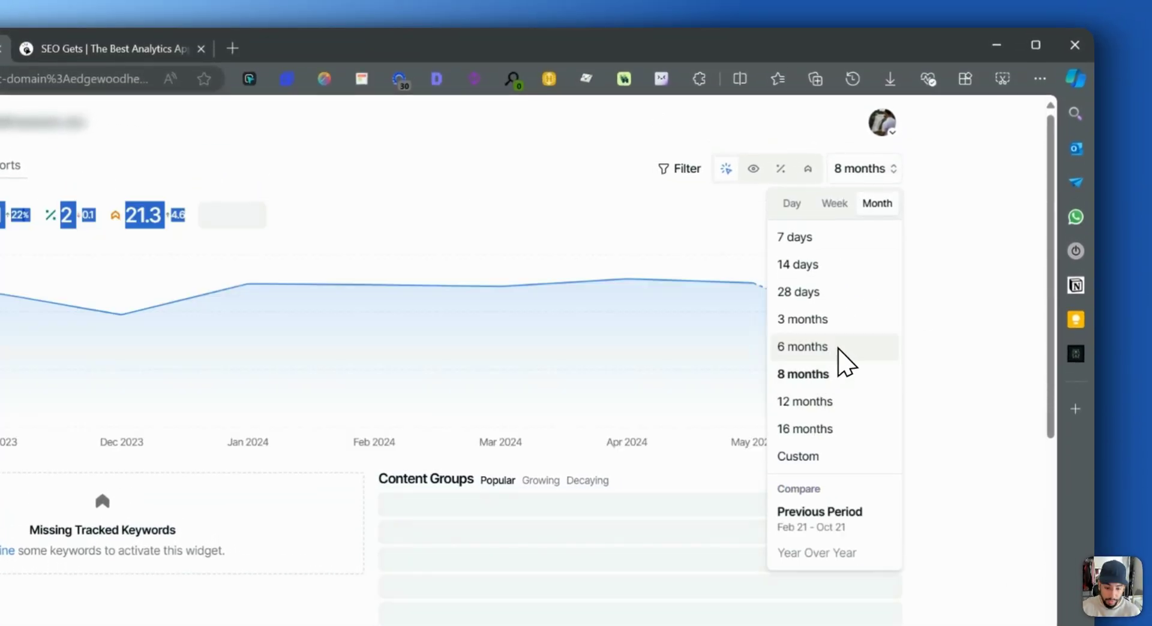
click(456, 198)
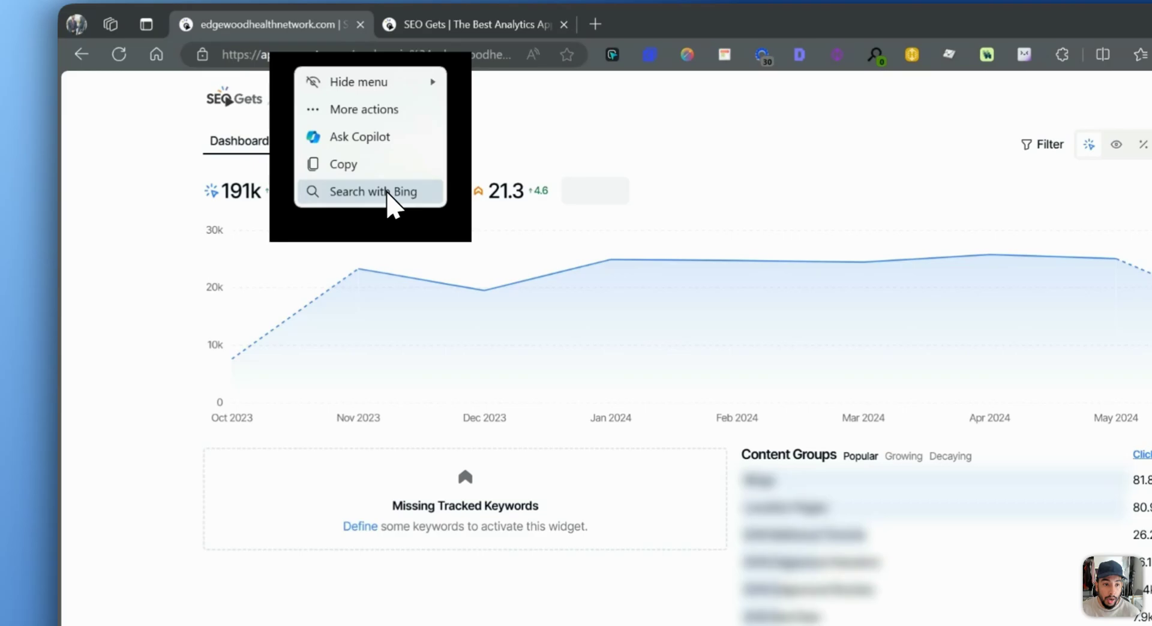
click(342, 198)
mouse_move(372, 190)
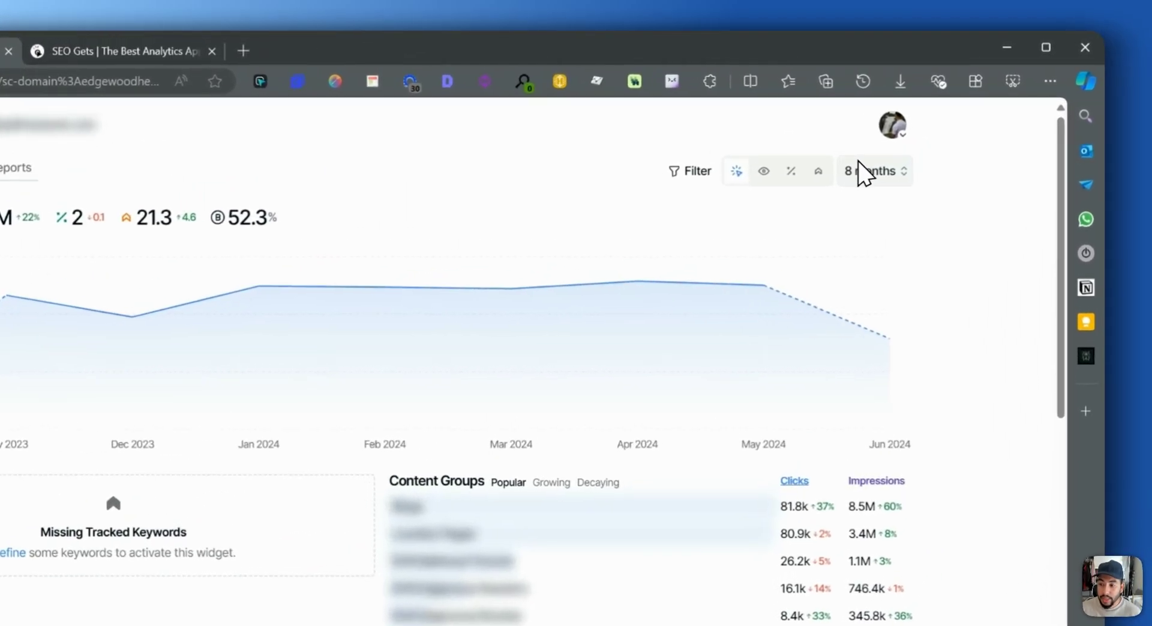
click(924, 135)
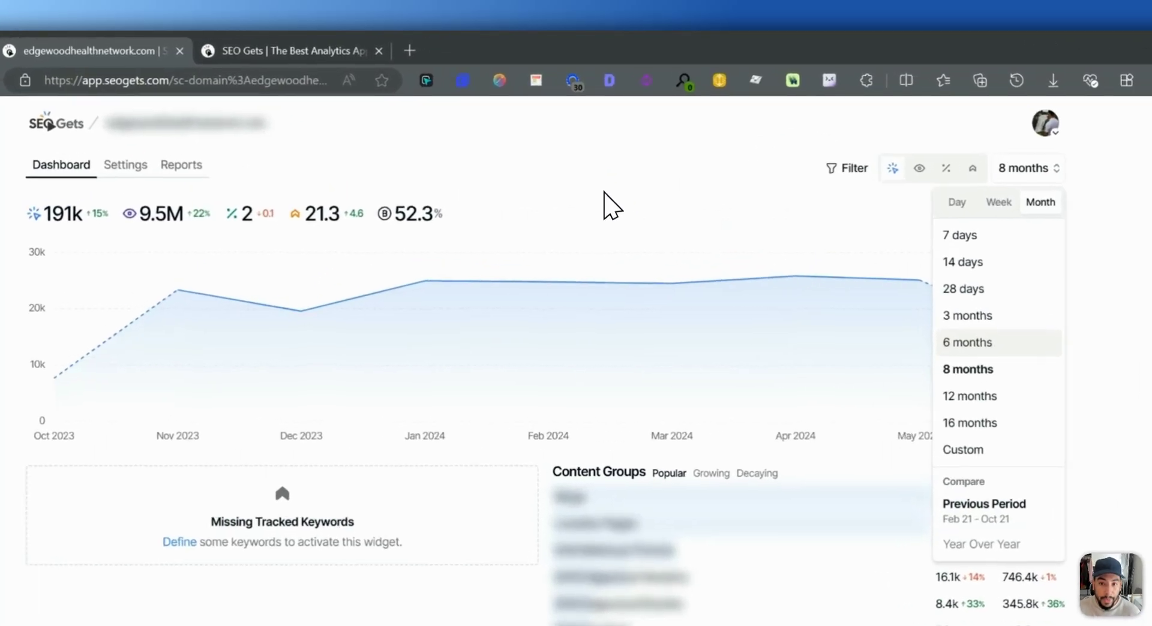
click(612, 208)
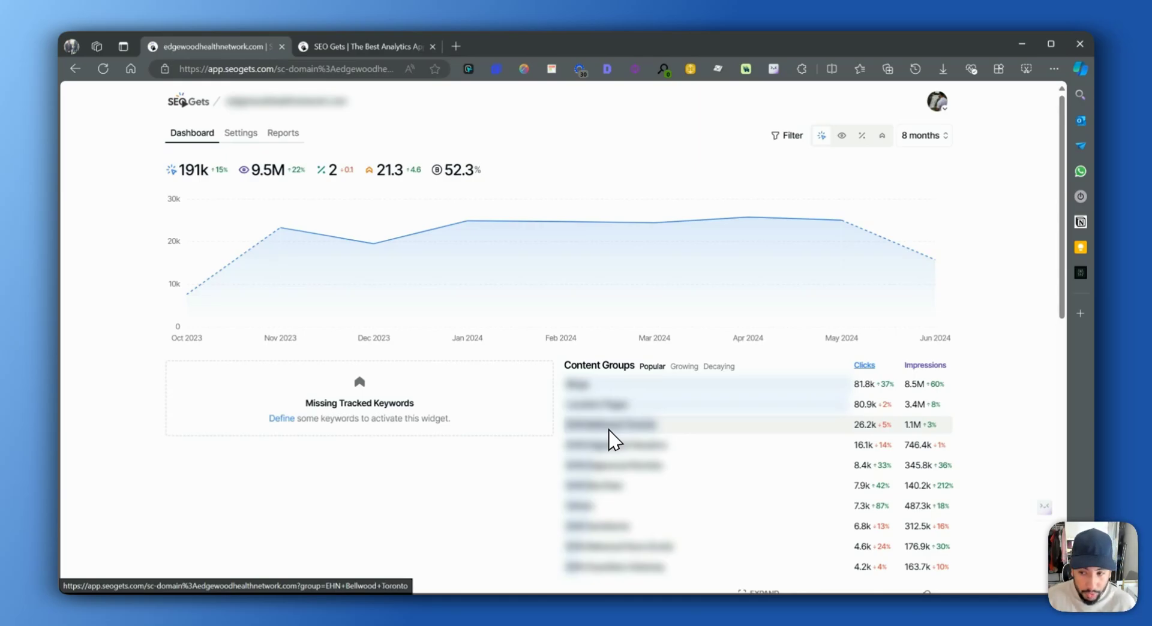
Filter the dashboard by the Blogs content group and look over its traffic chart and pages
click(577, 378)
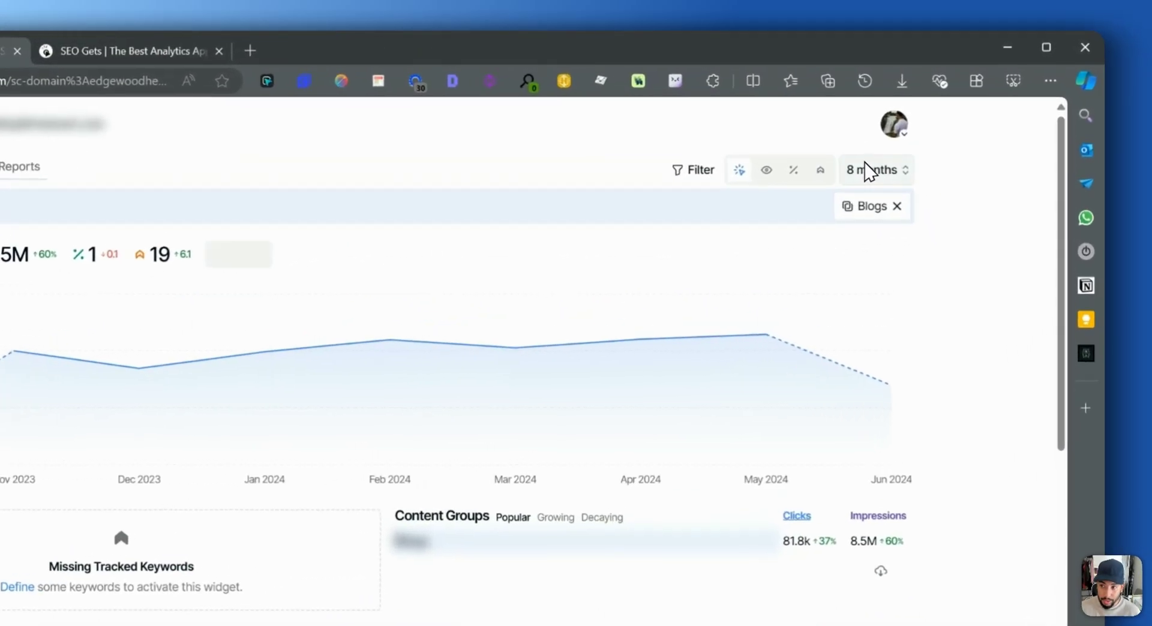
click(866, 171)
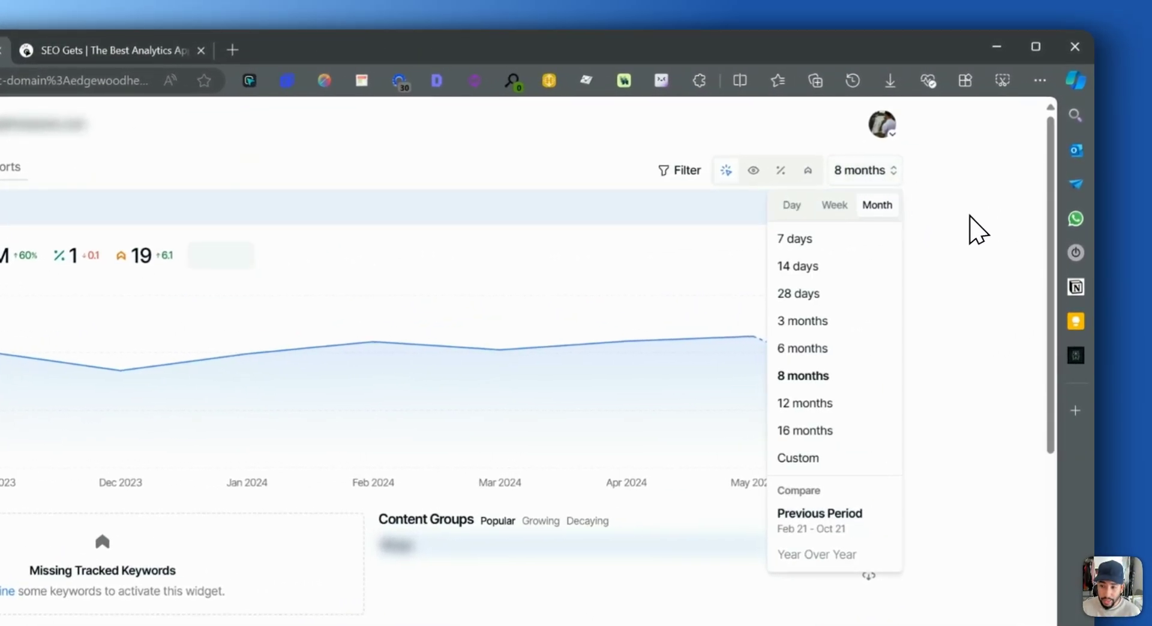
click(963, 226)
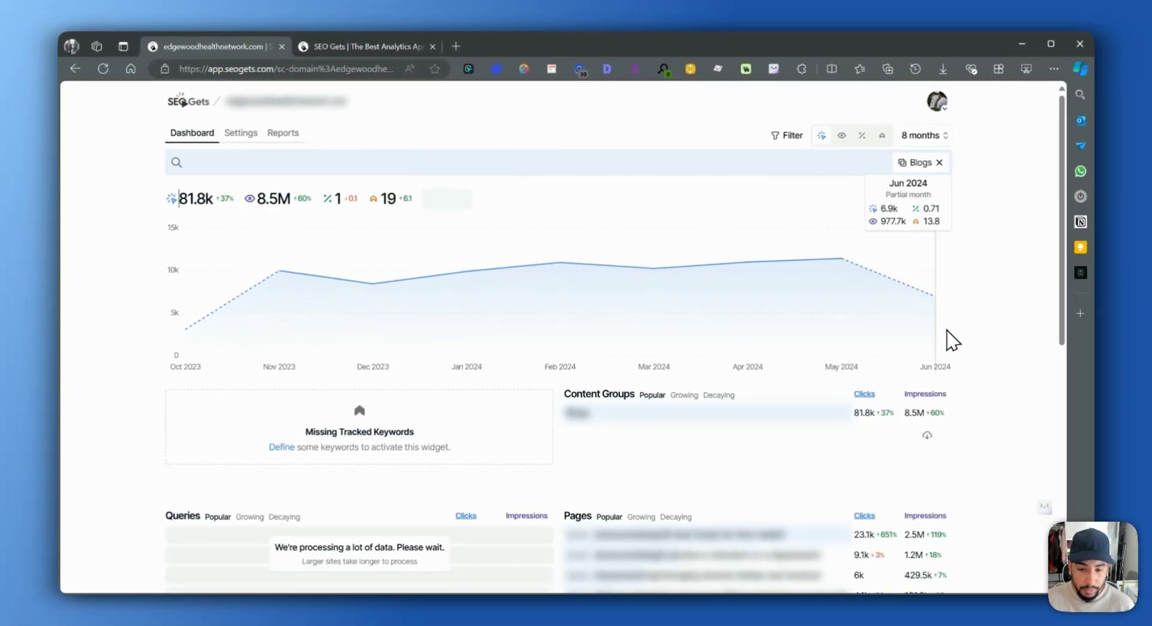
scroll(953, 340, down, 5)
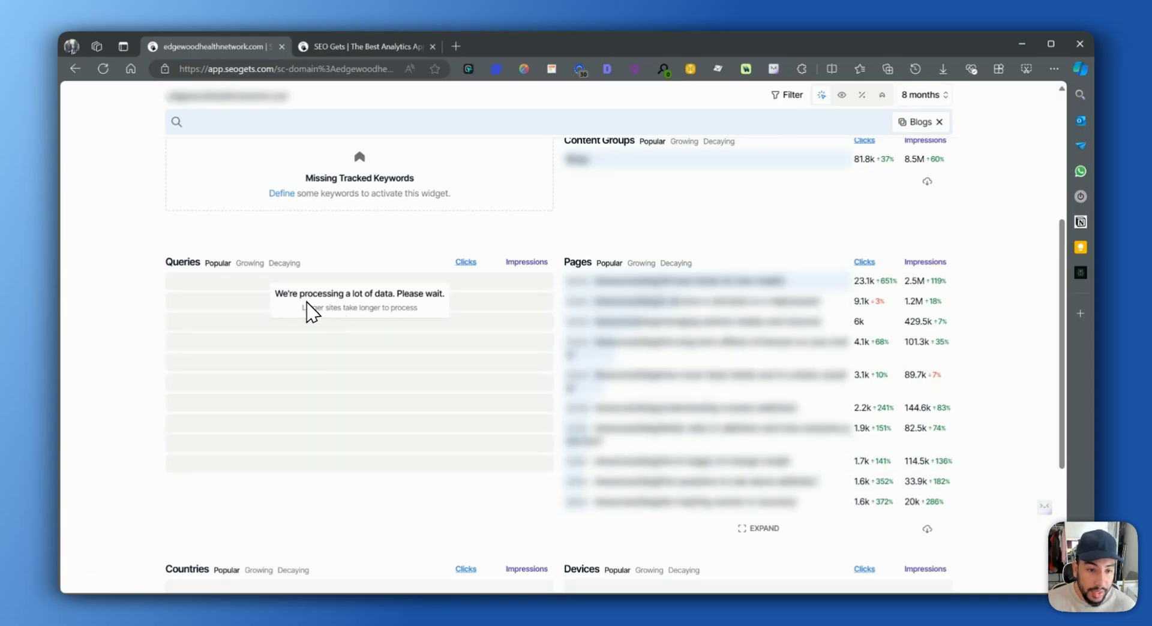
scroll(789, 276, up, 1)
scroll(789, 276, up, 10)
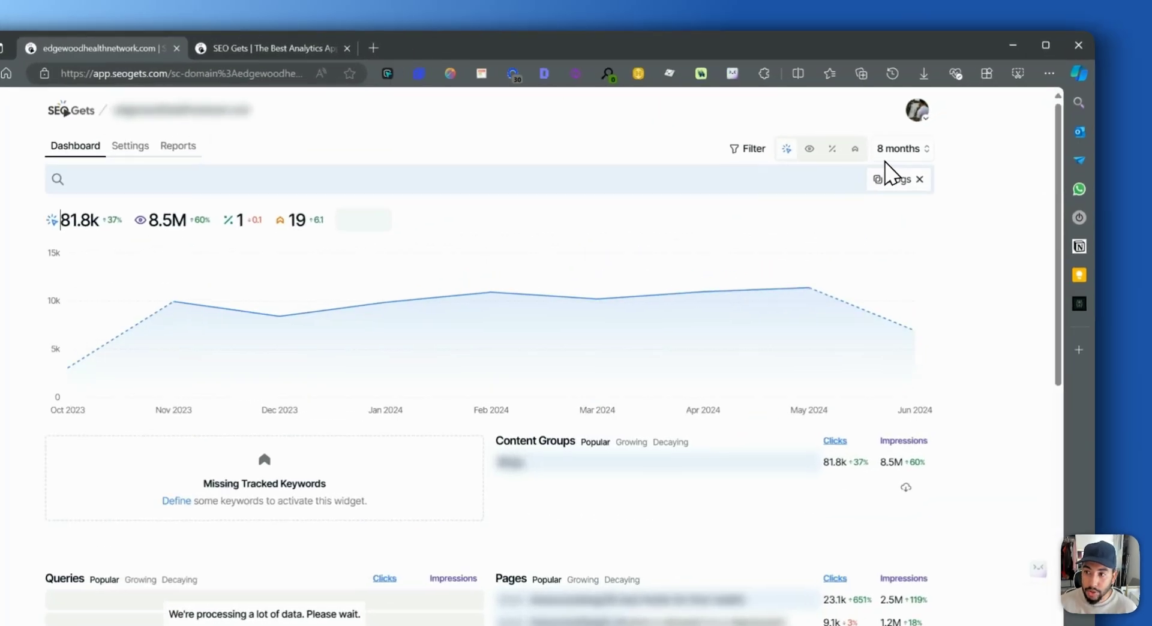
Set the Blogs view's date range to 3 months, grouped by week
click(921, 135)
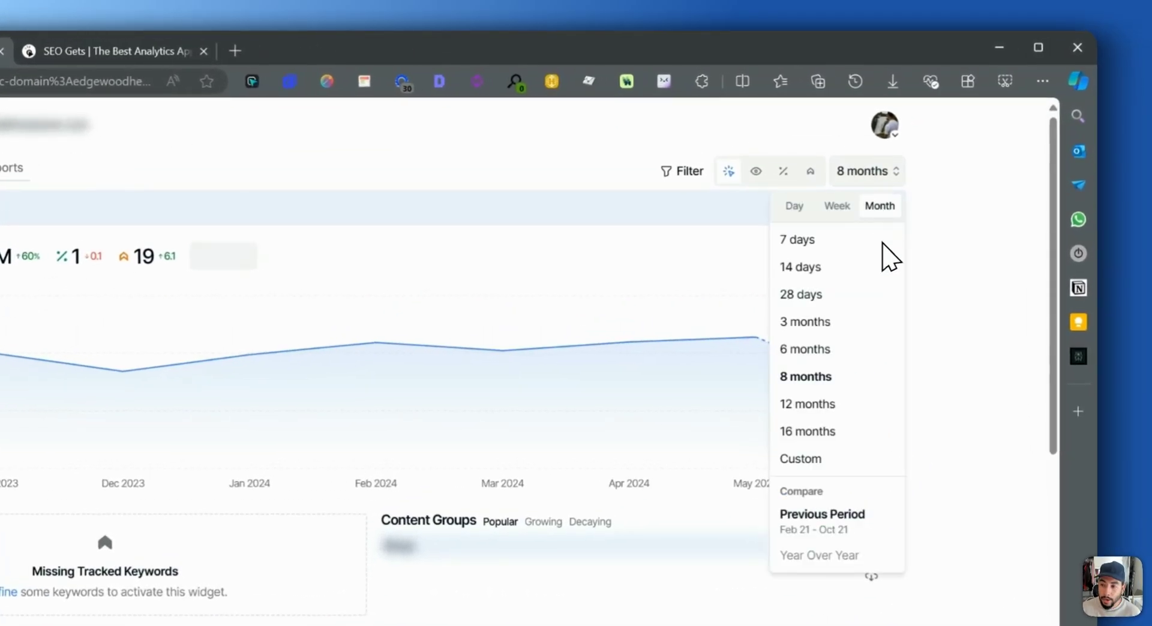
click(793, 323)
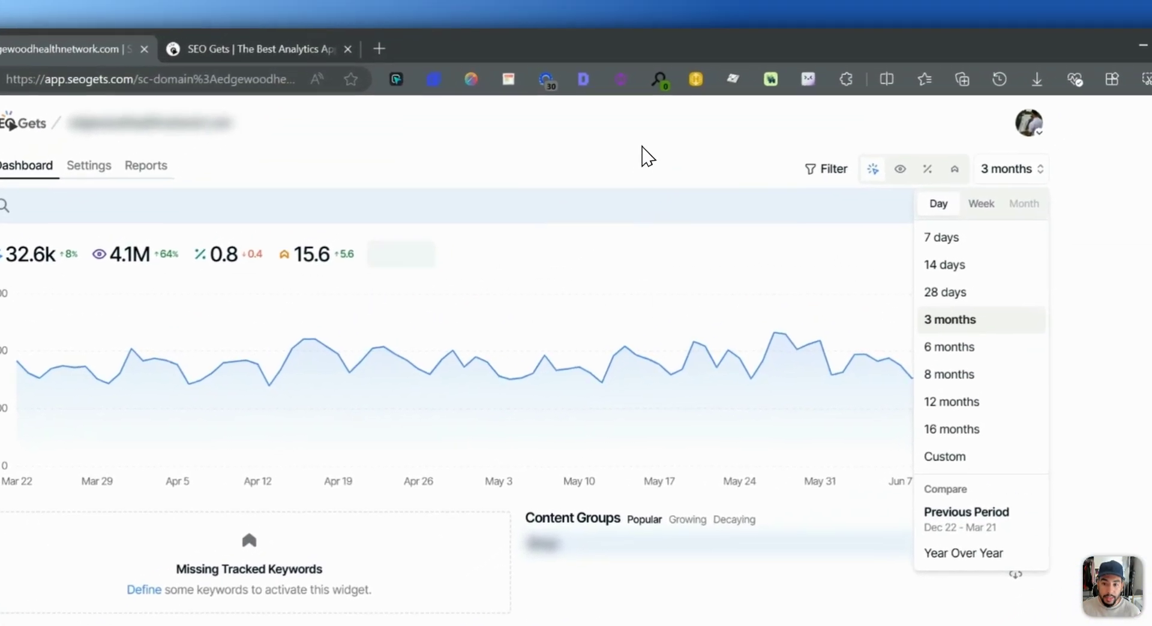
click(960, 145)
click(1114, 99)
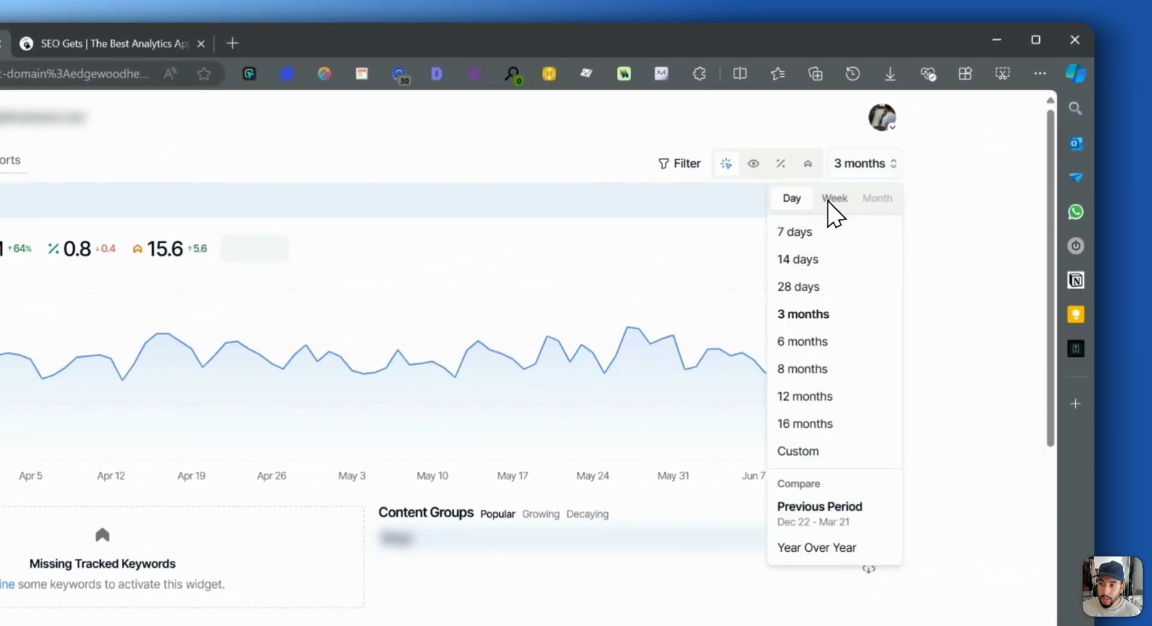
click(834, 198)
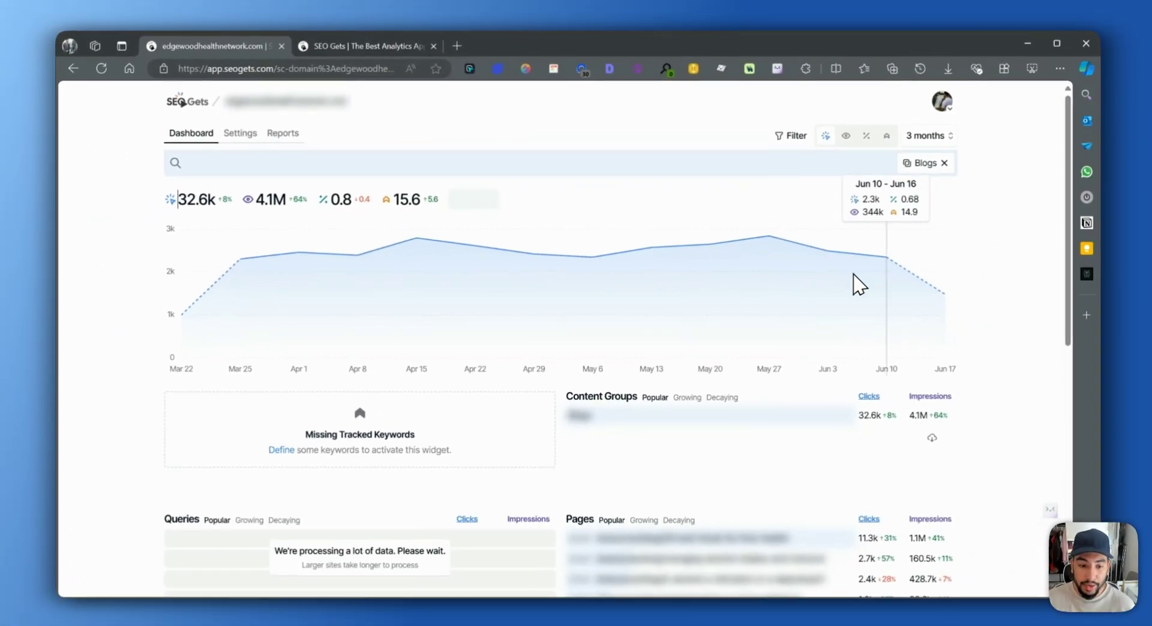
Filter the Blogs view by the top query "cocaine addiction" to check its performance, and remove the query filter
scroll(779, 336, down, 4)
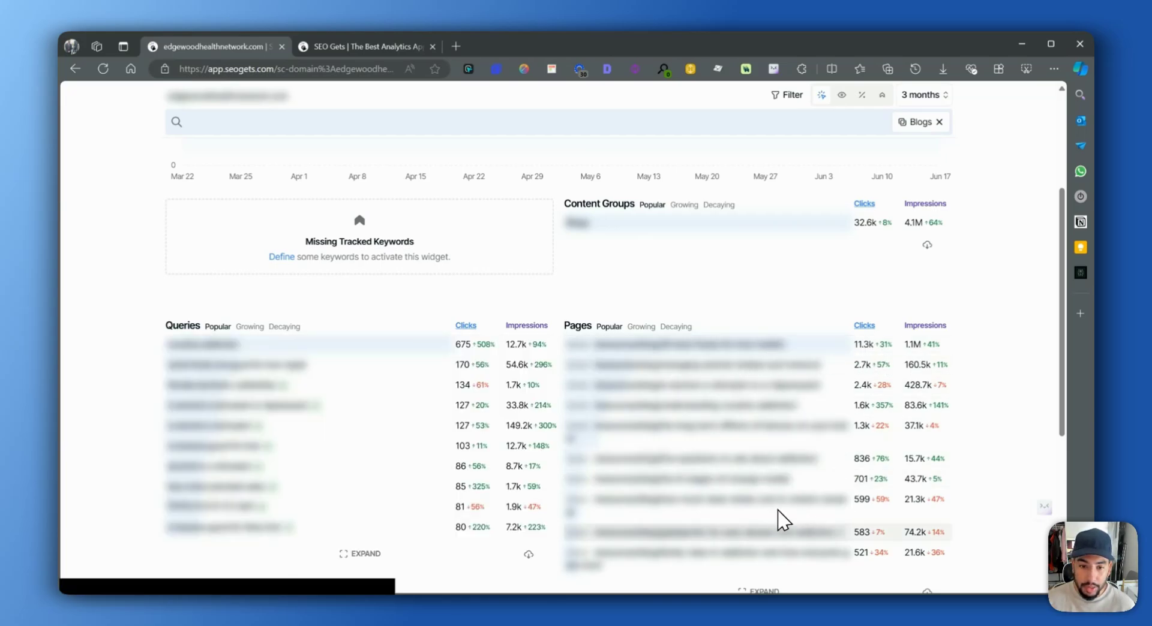
scroll(456, 420, down, 2)
scroll(300, 360, up, 1)
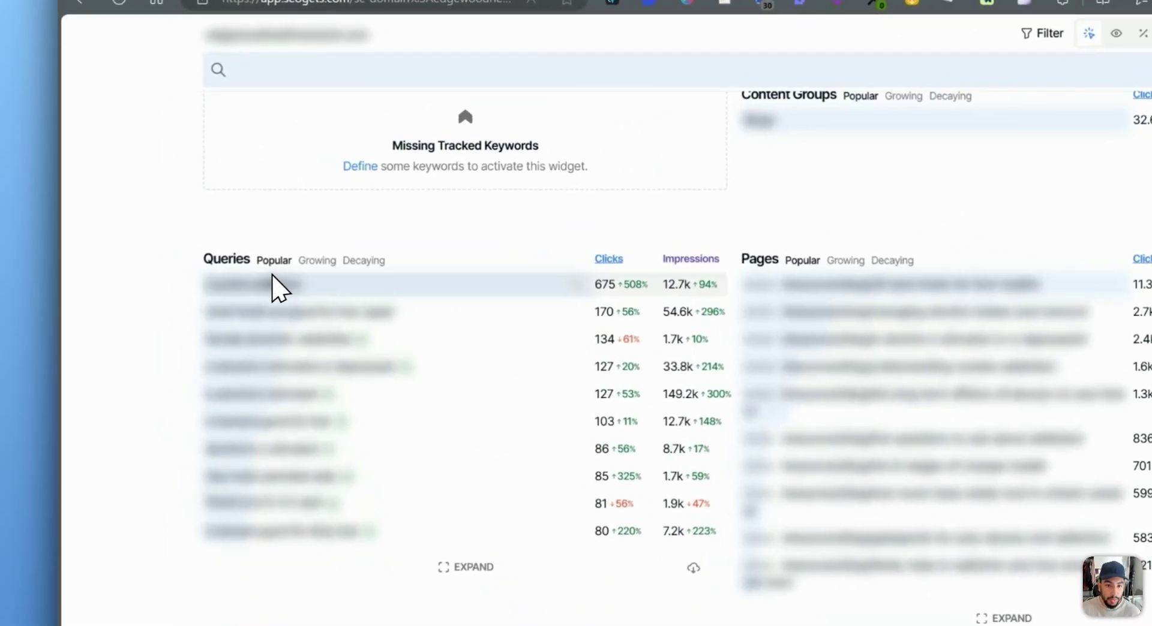
click(273, 285)
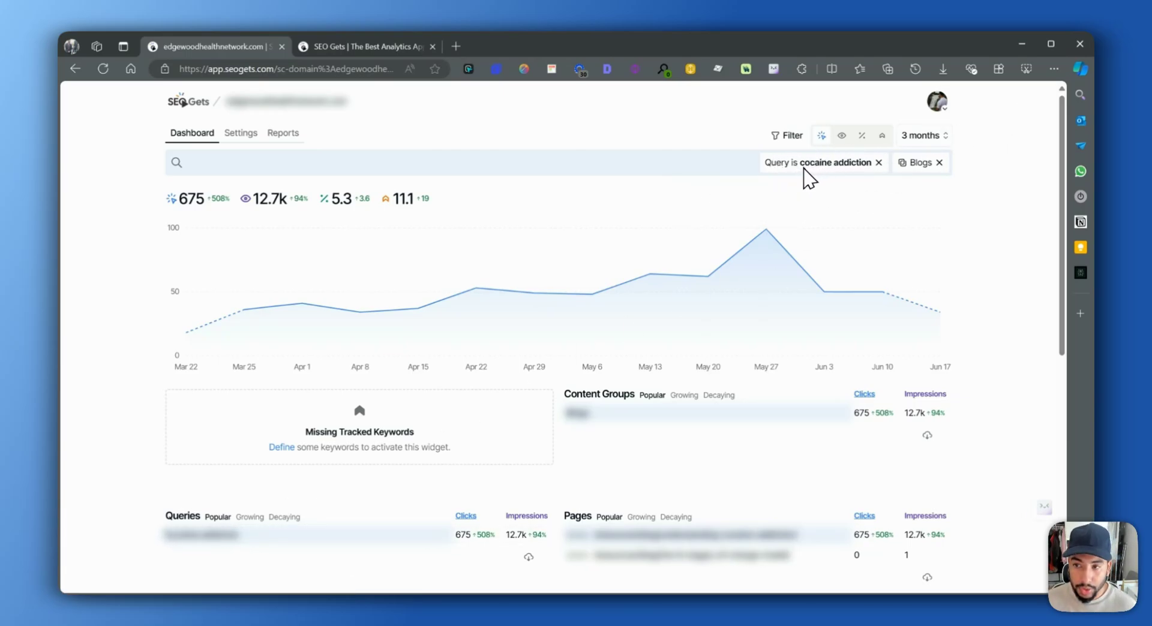
click(879, 162)
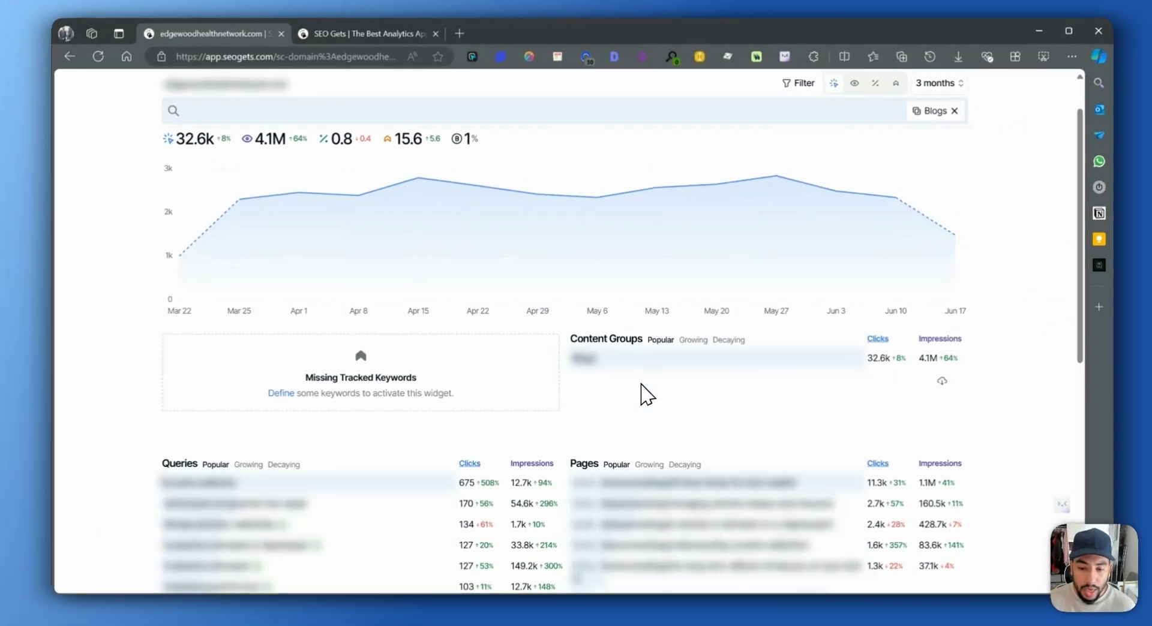
Examine the Blogs group's queries, pages, countries and devices, and expand the full queries list with CTR and position
scroll(726, 396, down, 2)
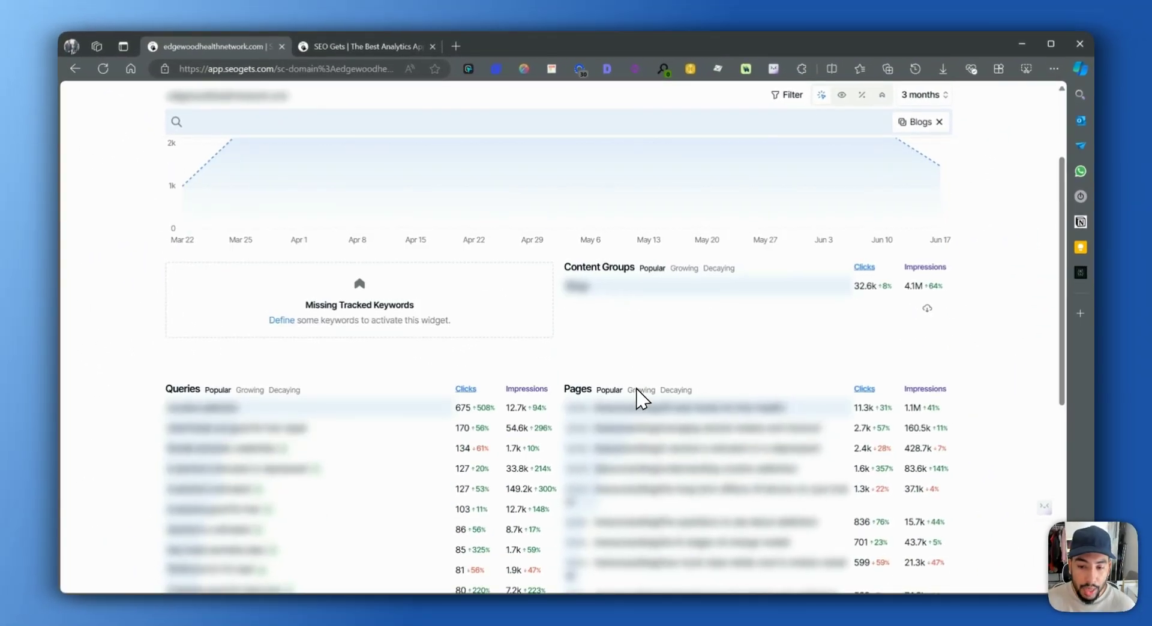
scroll(839, 354, down, 1)
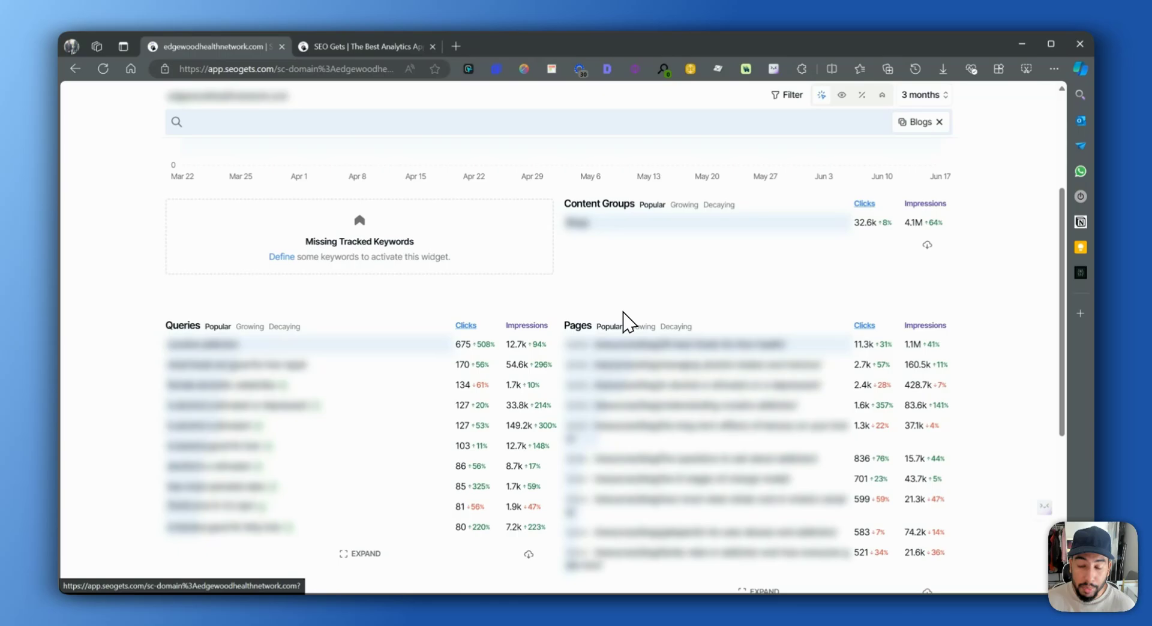
scroll(694, 423, down, 5)
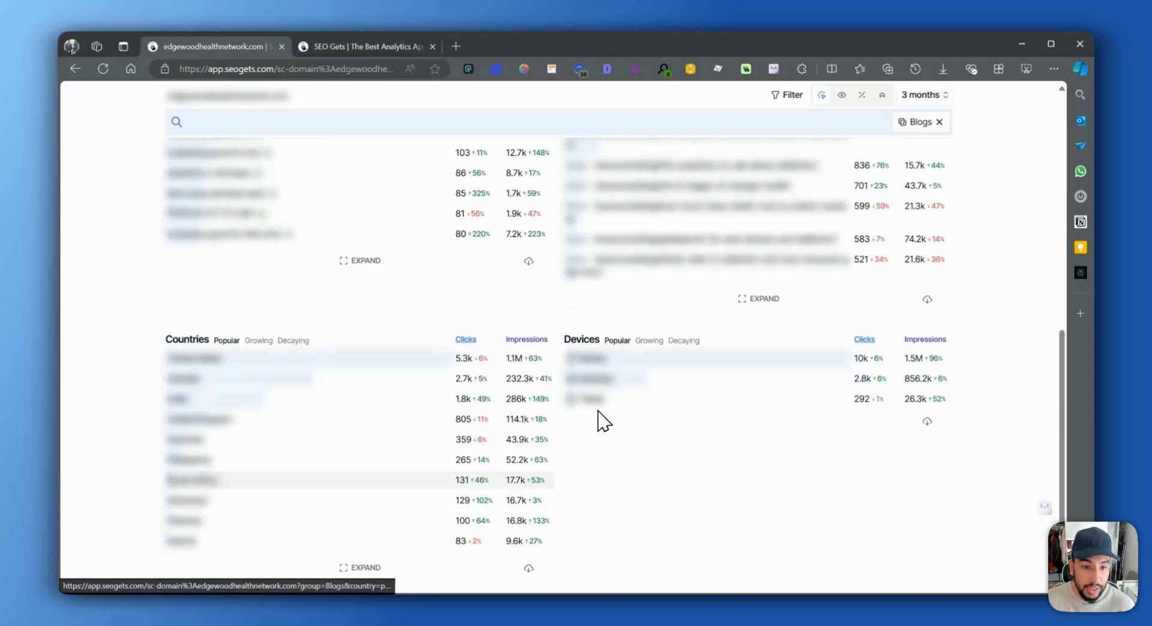
scroll(513, 427, up, 3)
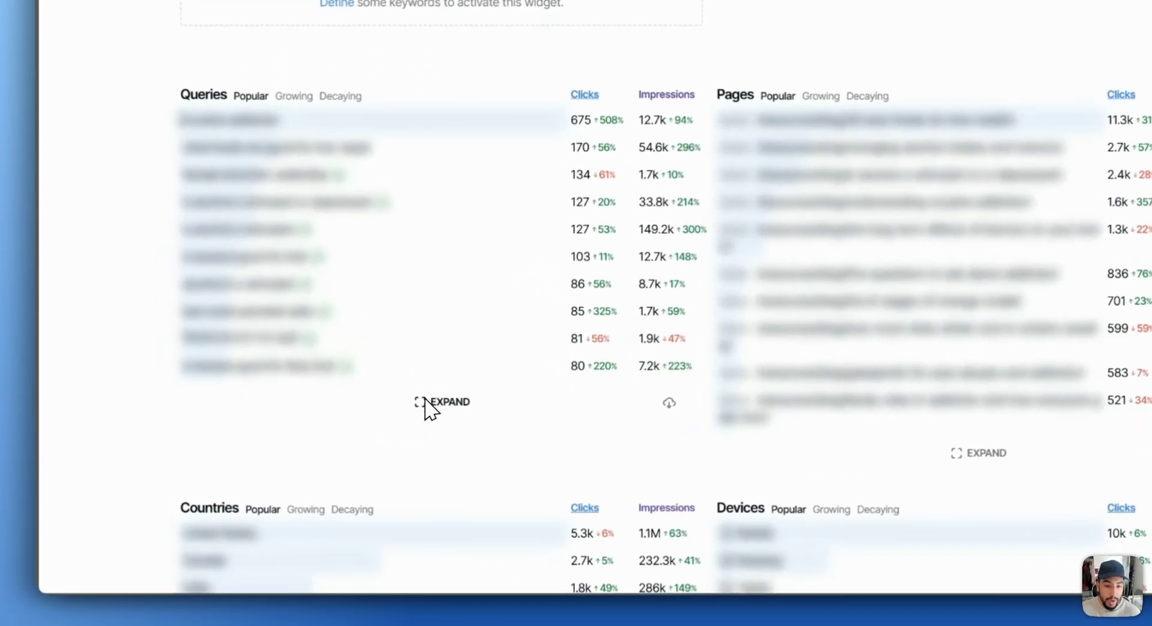
click(360, 444)
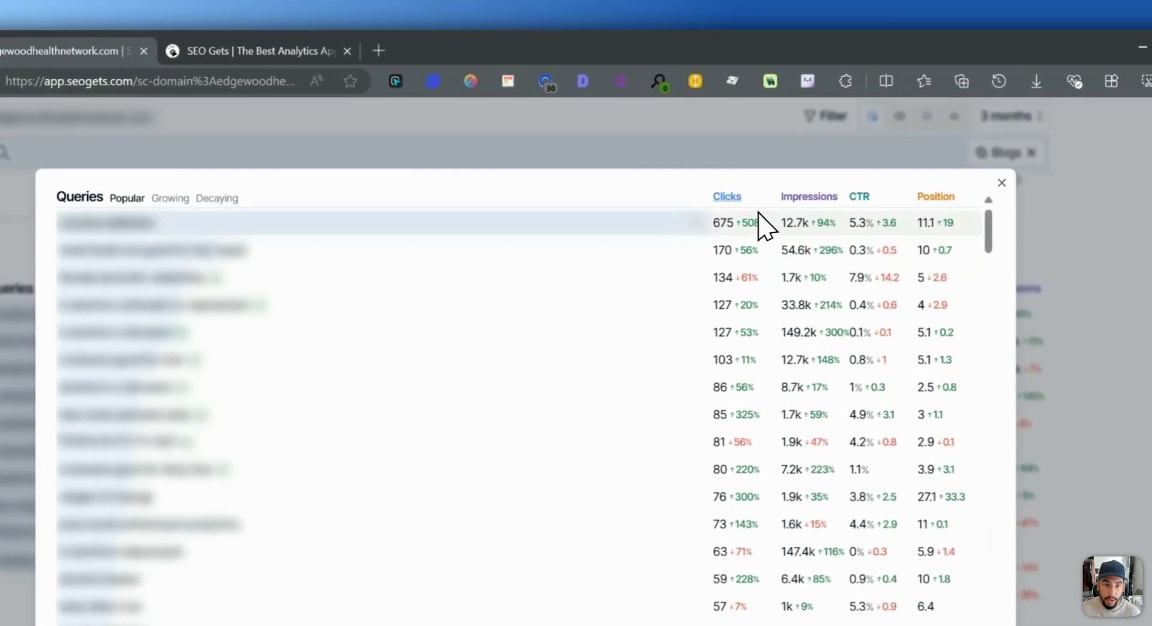
Set the Blogs view's date range to 28 days
click(925, 164)
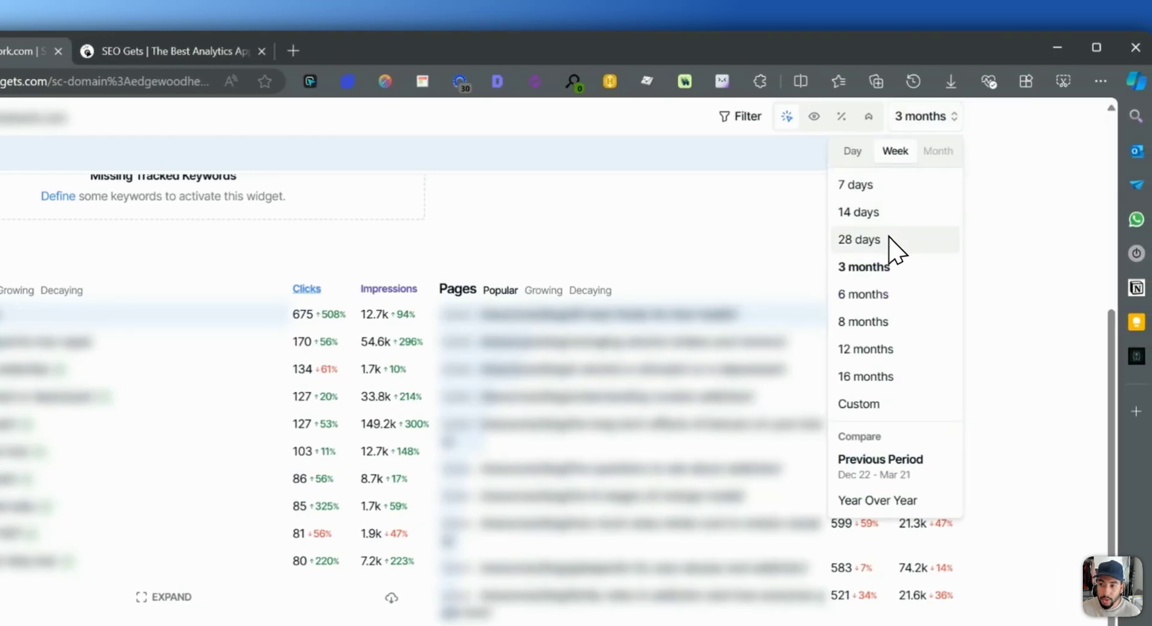
click(894, 246)
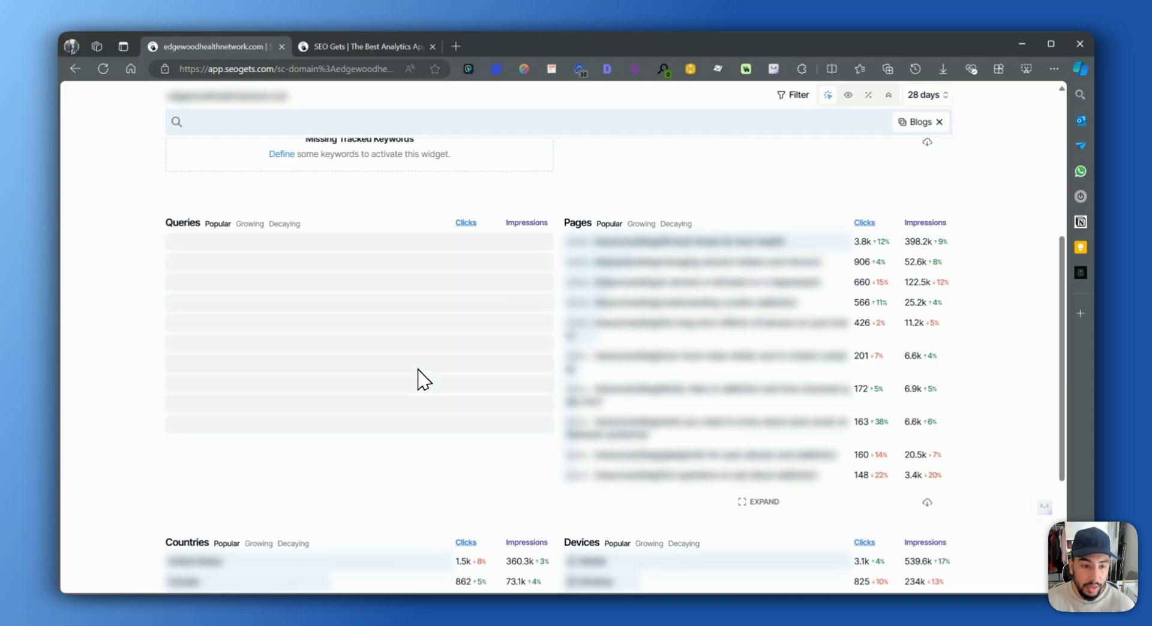
Examine the Blogs view's 28-day queries and pages, expand the full queries list, show its decaying queries, and close the list
scroll(415, 378, down, 2)
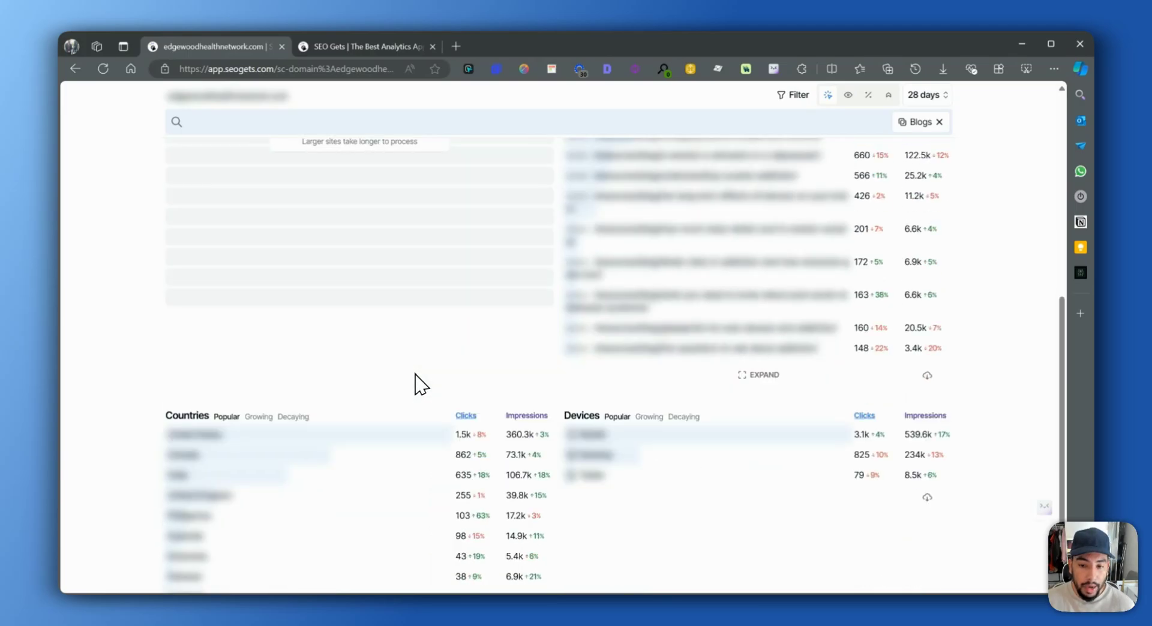
scroll(416, 380, up, 5)
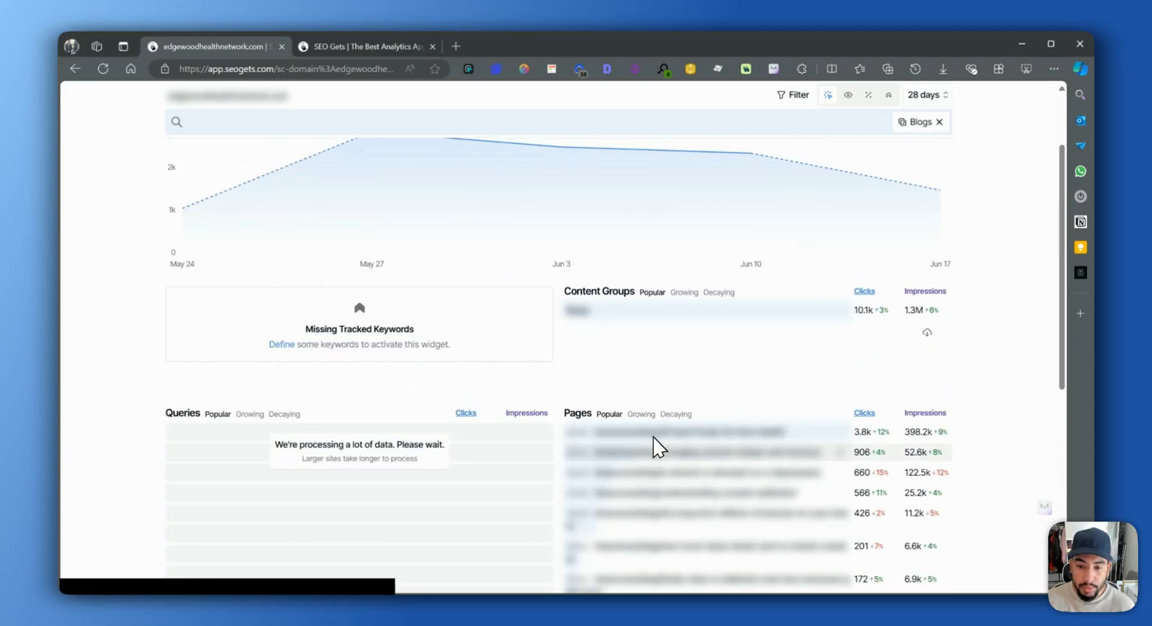
scroll(462, 430, down, 2)
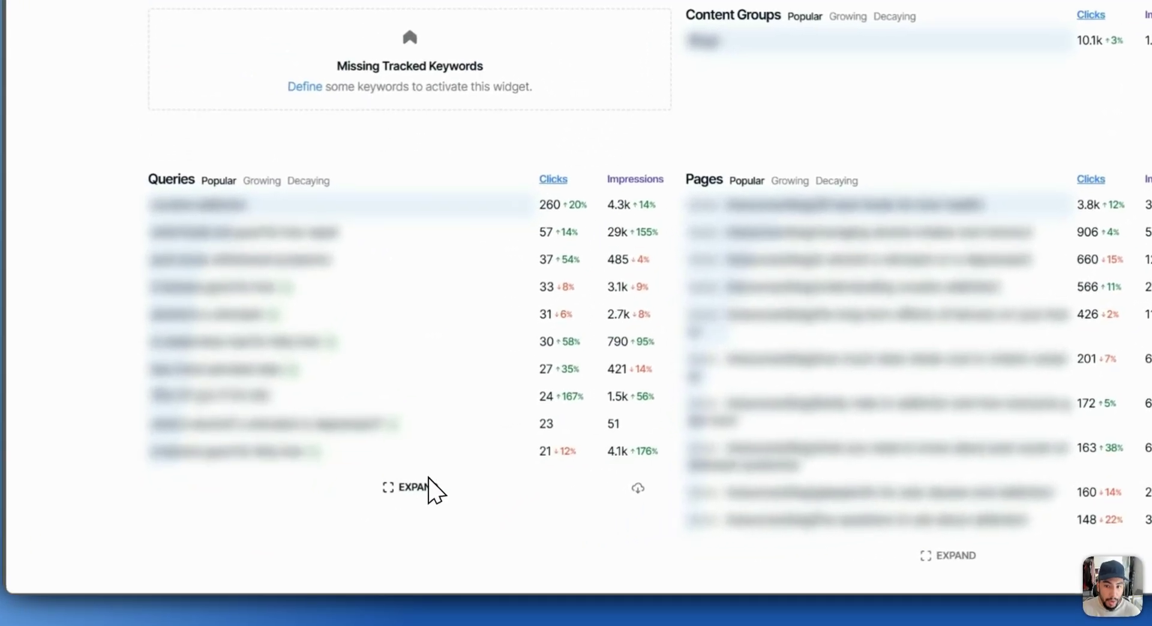
click(414, 487)
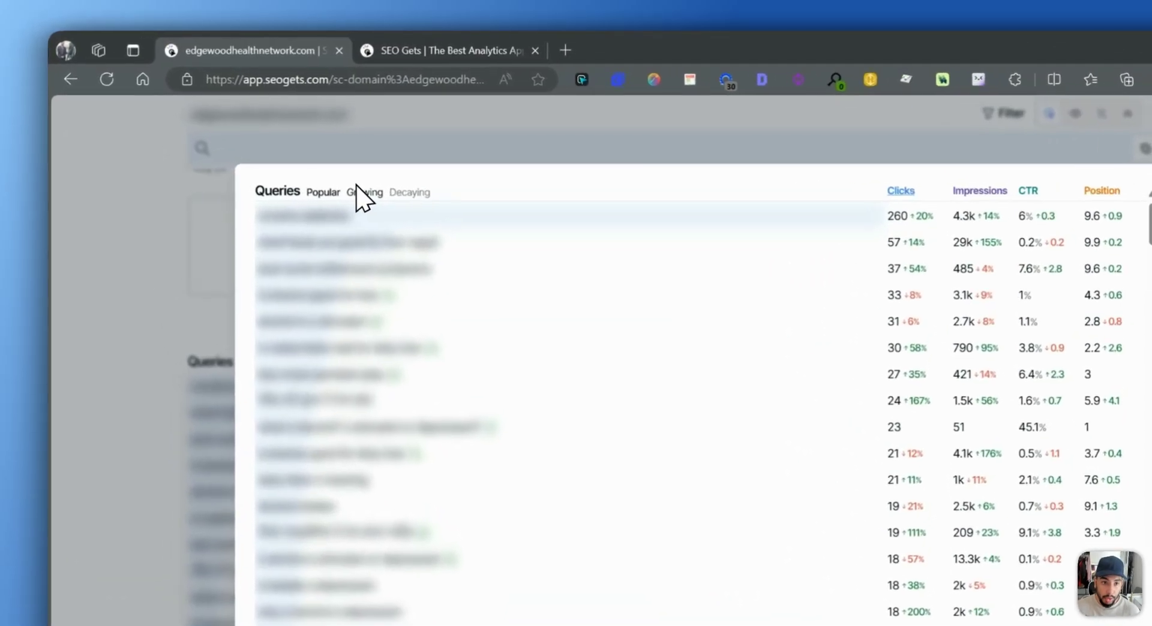
click(295, 158)
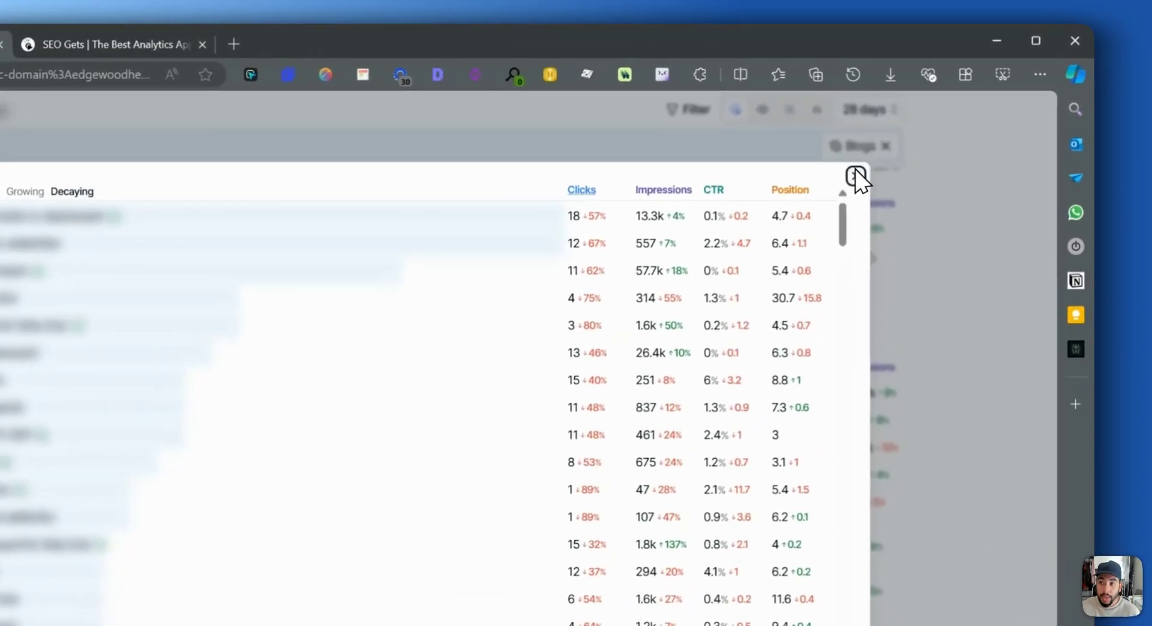
click(915, 145)
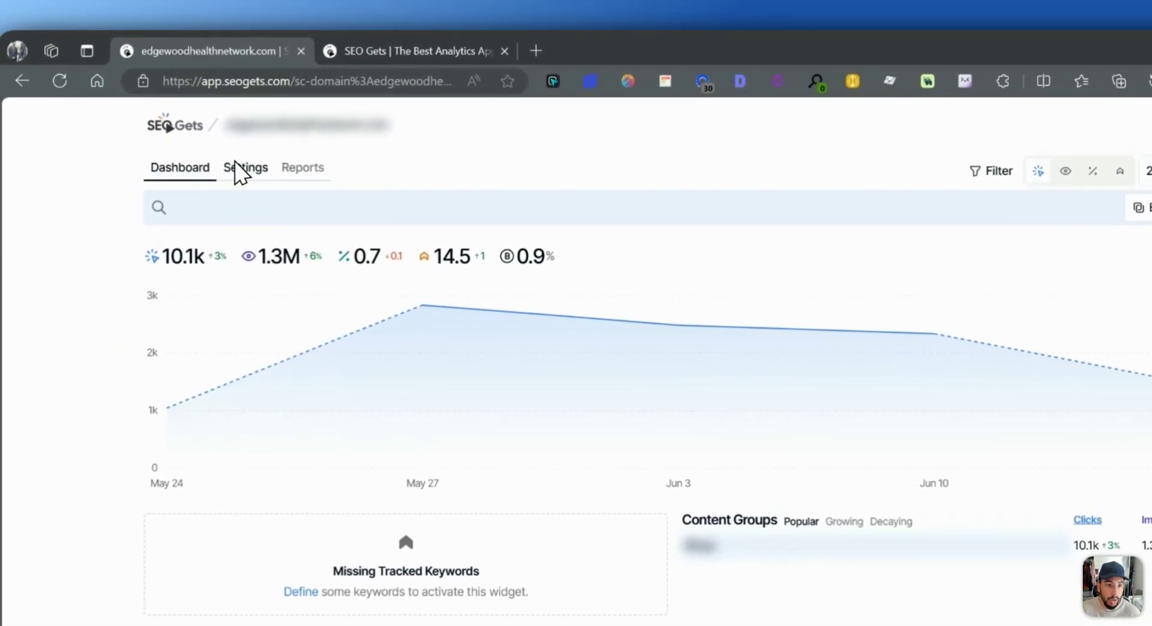
Review the site's branded keywords, tracked keywords and content group settings, and return to the dashboard
click(237, 167)
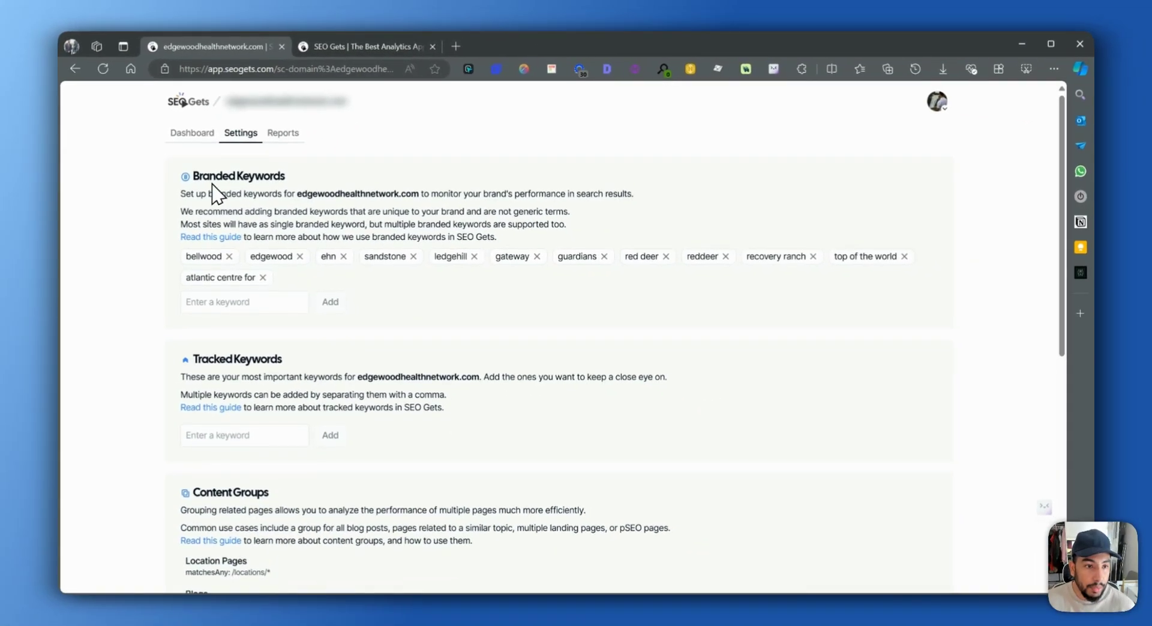
scroll(235, 264, down, 3)
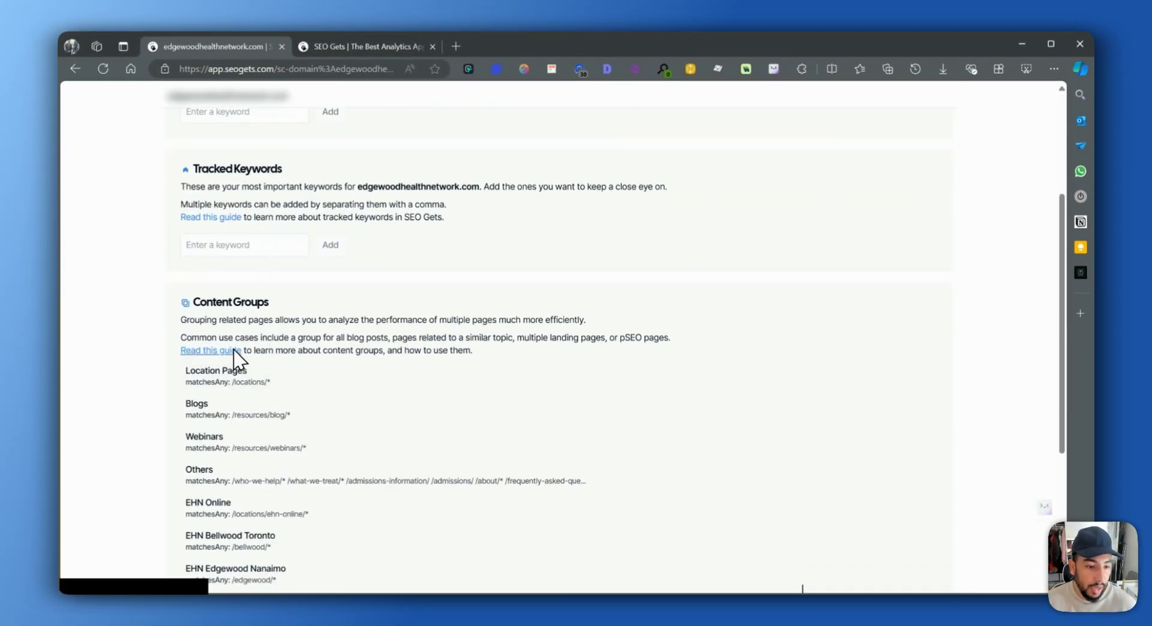
scroll(243, 306, up, 5)
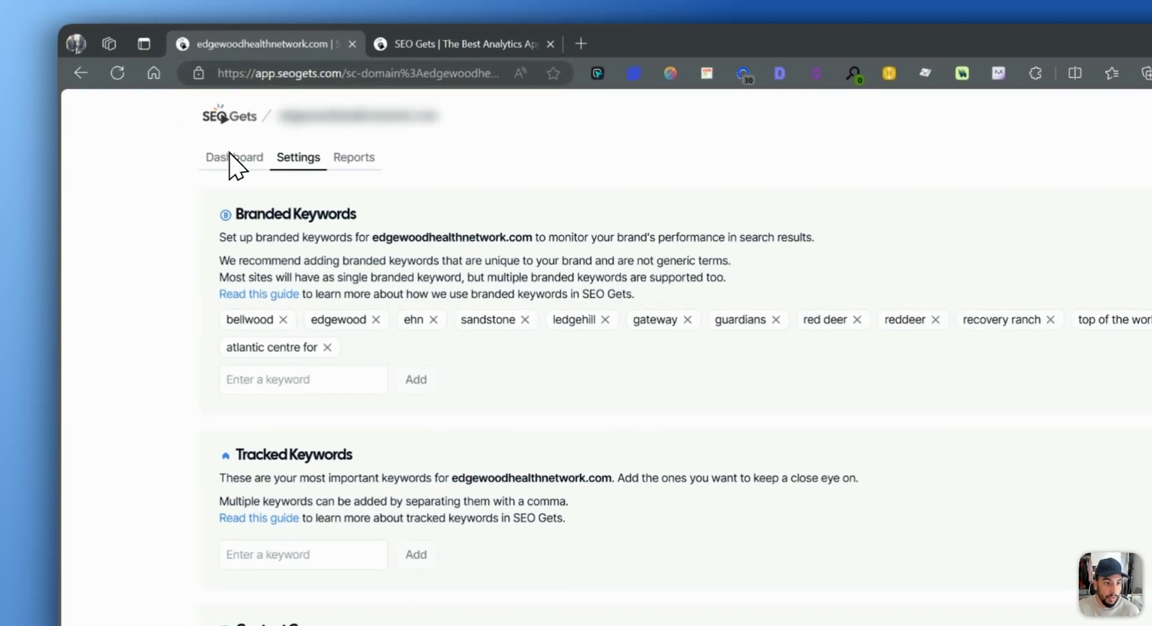
click(229, 155)
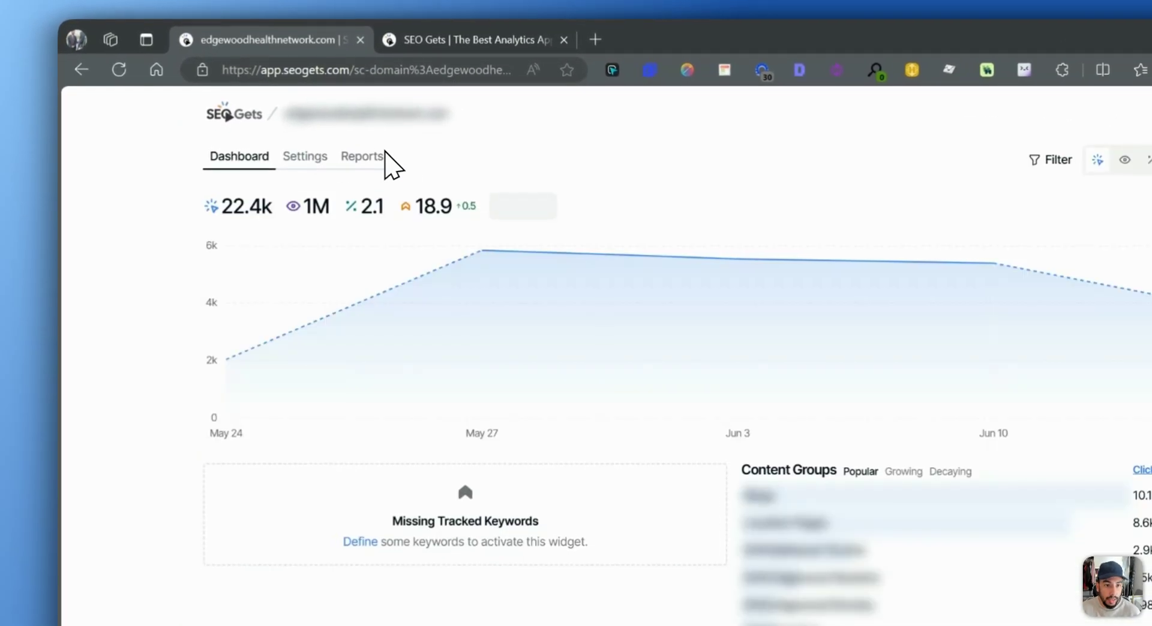
Open the Keyword Cannibalization report and examine the queries where multiple pages compete
click(364, 155)
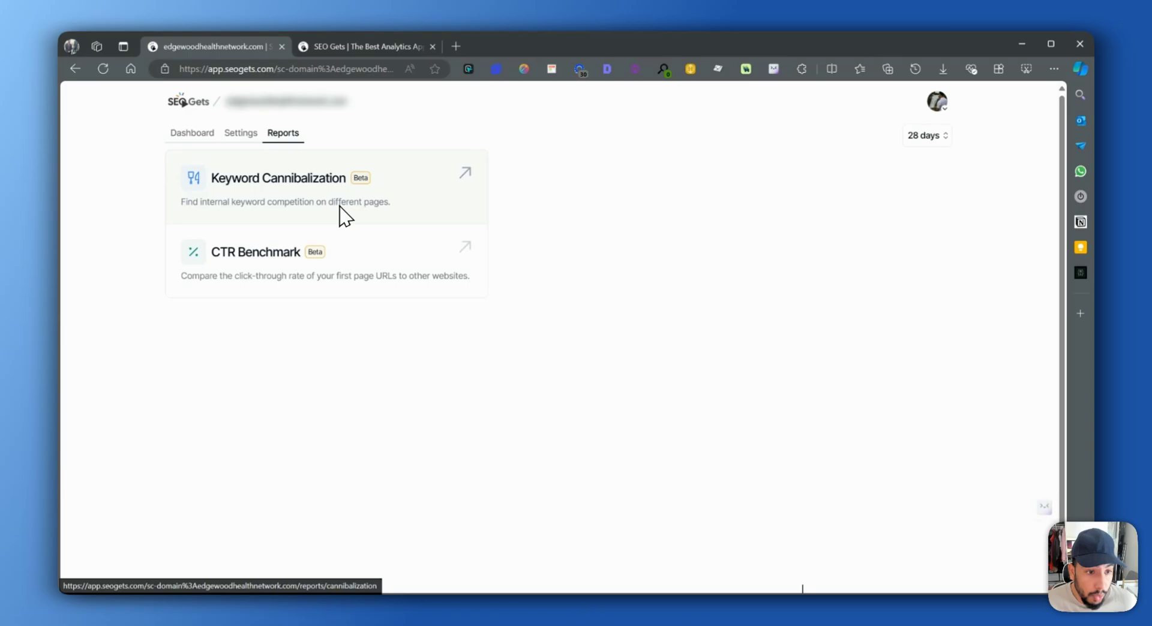
click(465, 174)
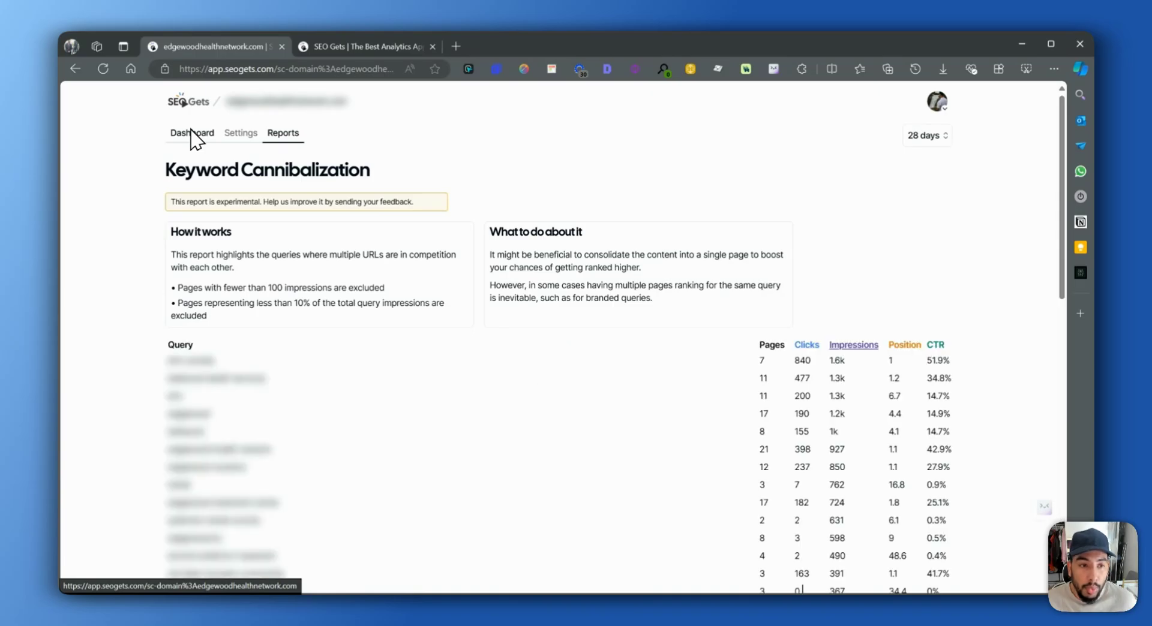
scroll(461, 498, down, 2)
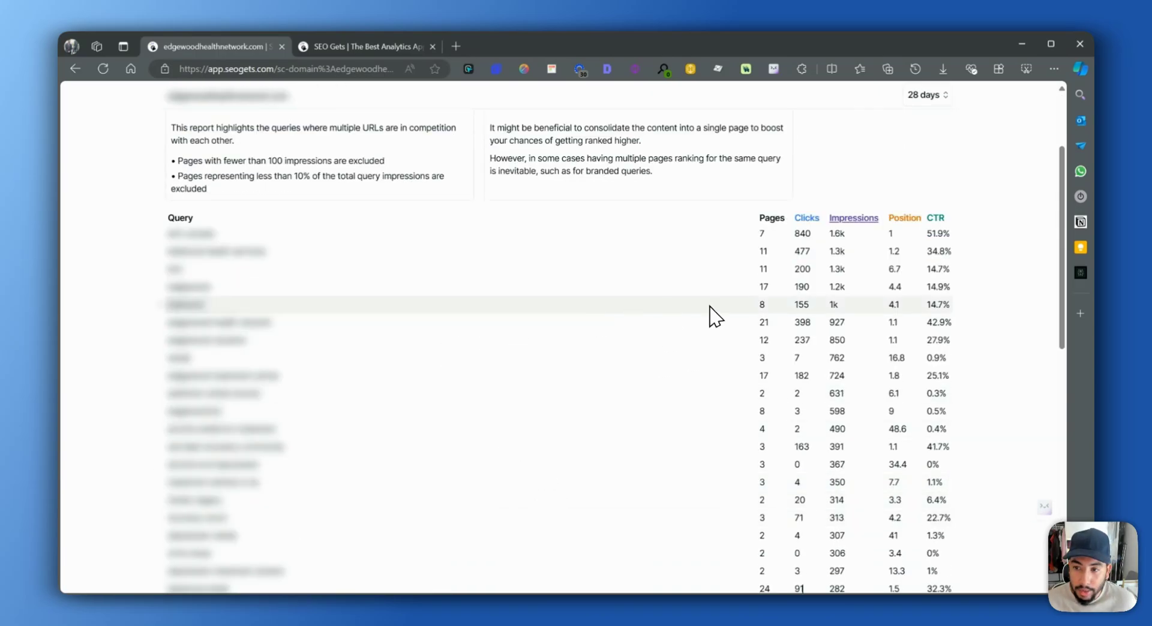
scroll(837, 438, down, 10)
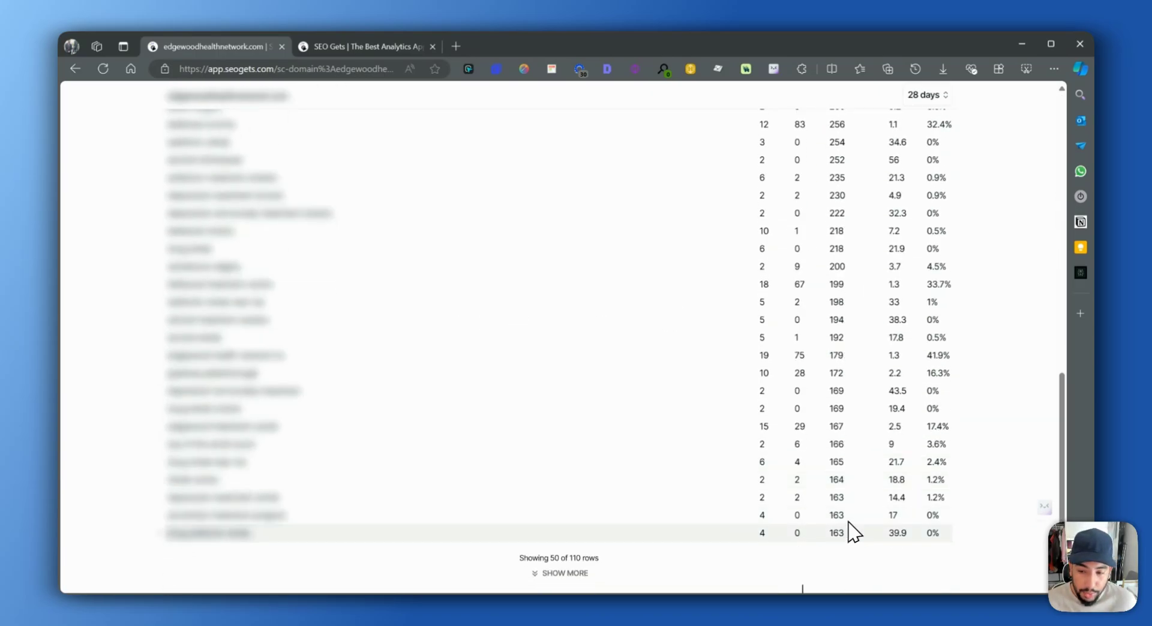
scroll(838, 522, up, 12)
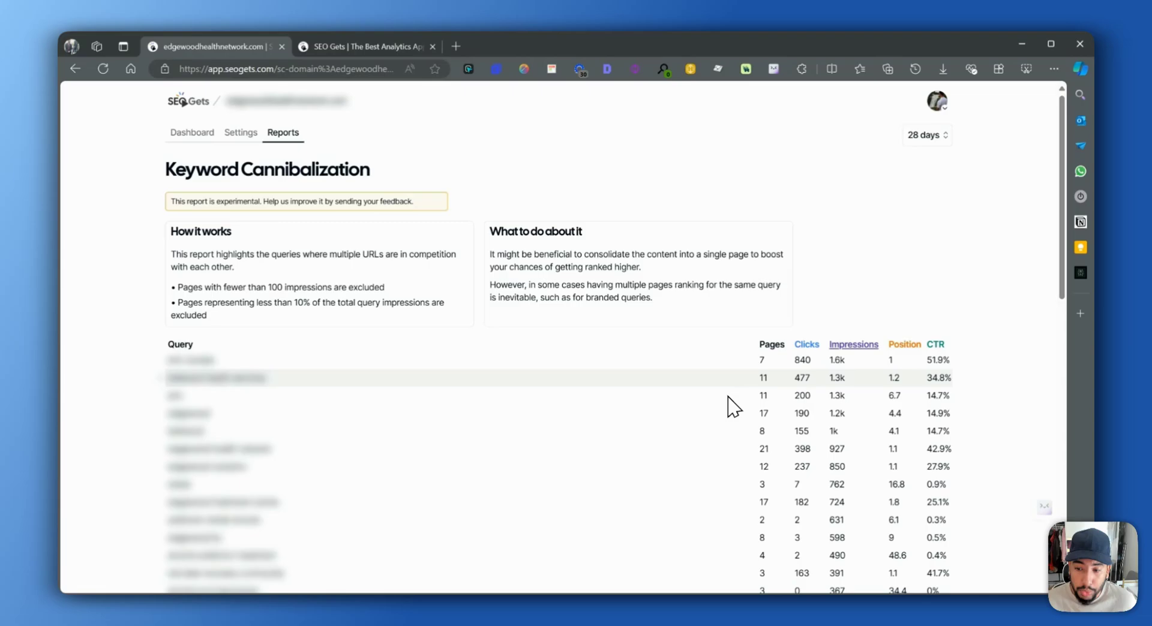
Open the CTR Benchmark report and compare the queries' click-through rates against their benchmarks
click(240, 133)
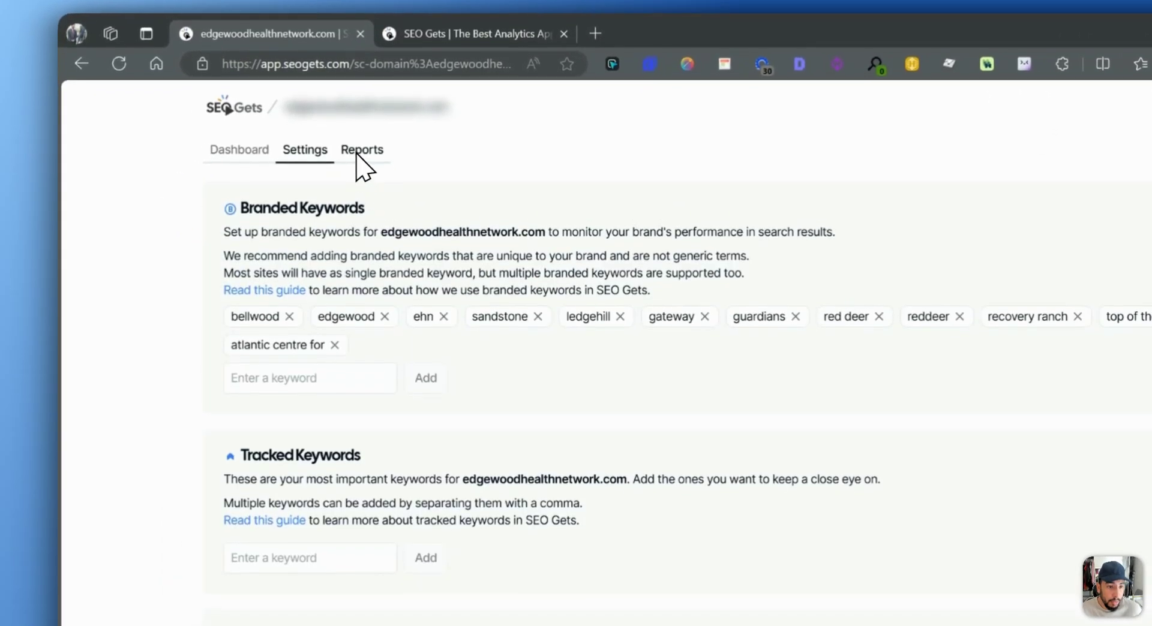
click(360, 152)
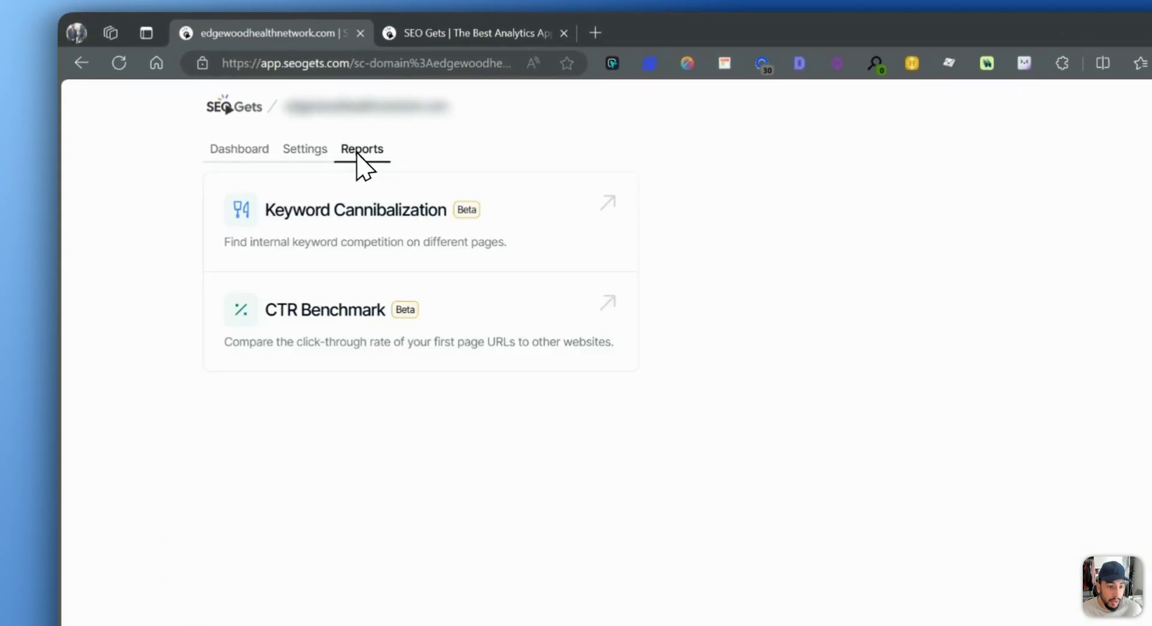
click(329, 313)
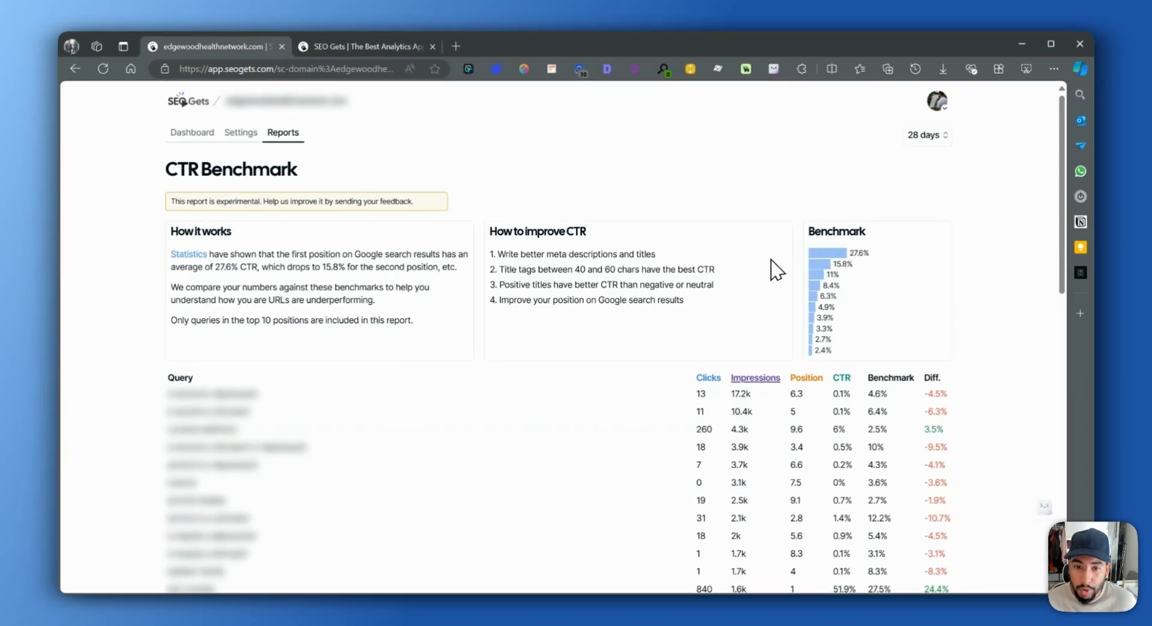
scroll(690, 467, down, 10)
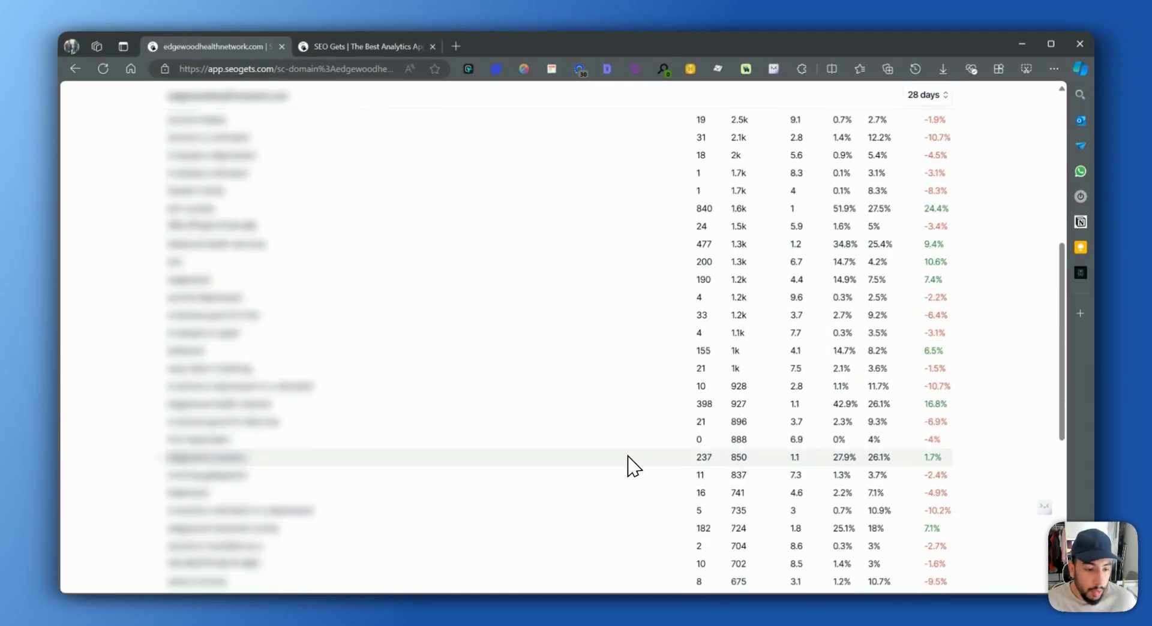
scroll(540, 474, up, 10)
scroll(201, 240, up, 1)
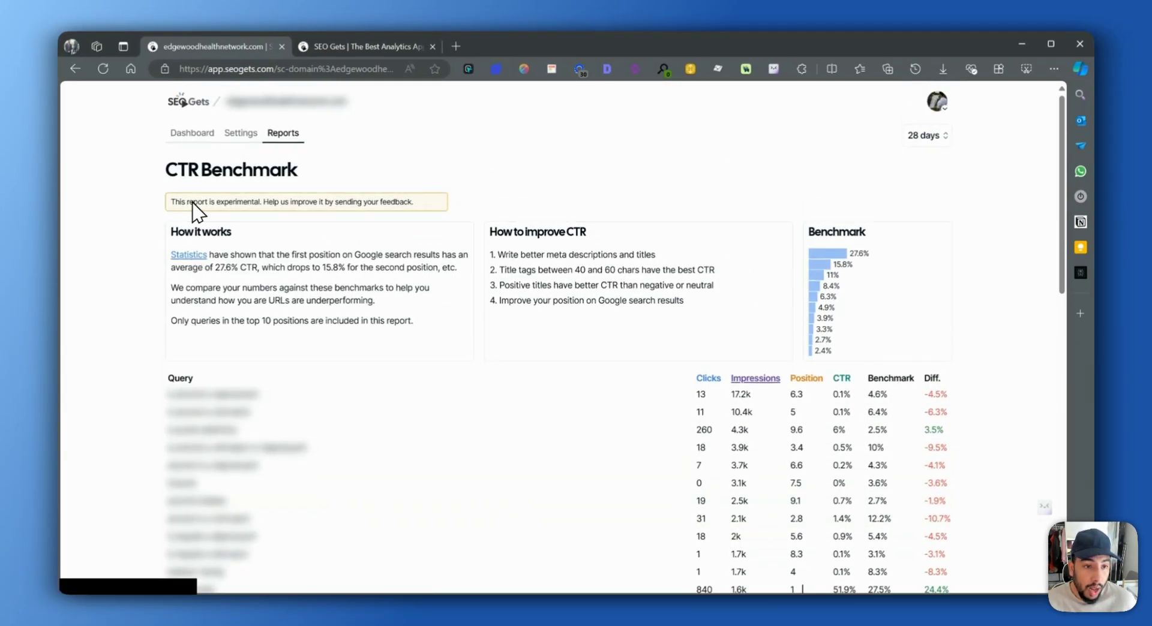
Return to the site dashboard, check the available filters, and filter the data to branded queries only
click(192, 133)
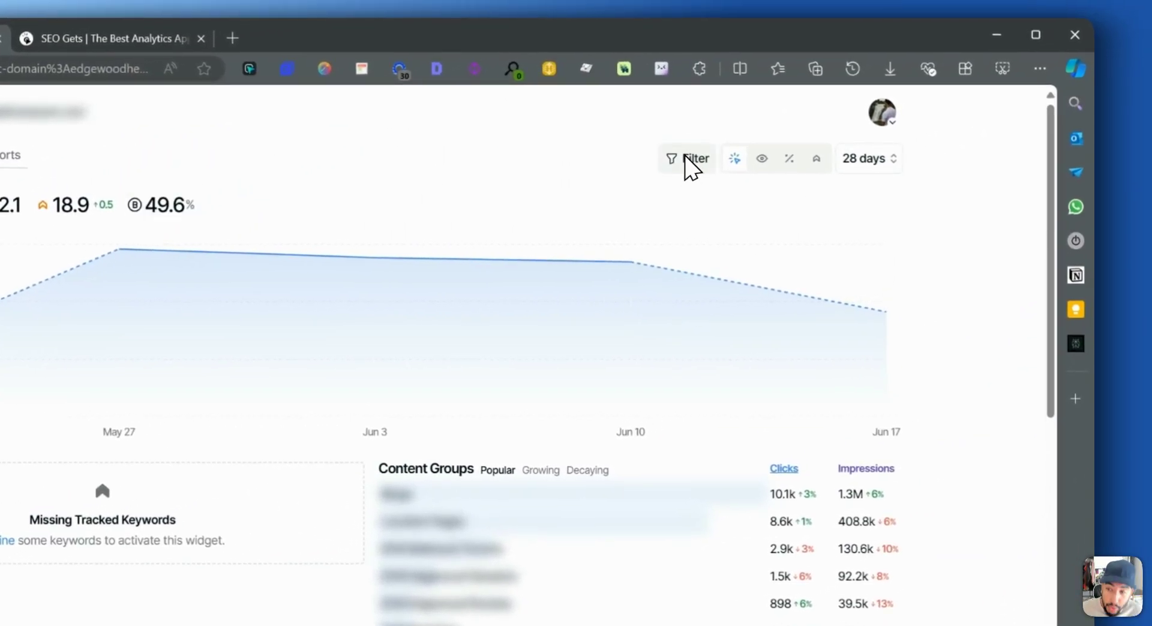
click(687, 163)
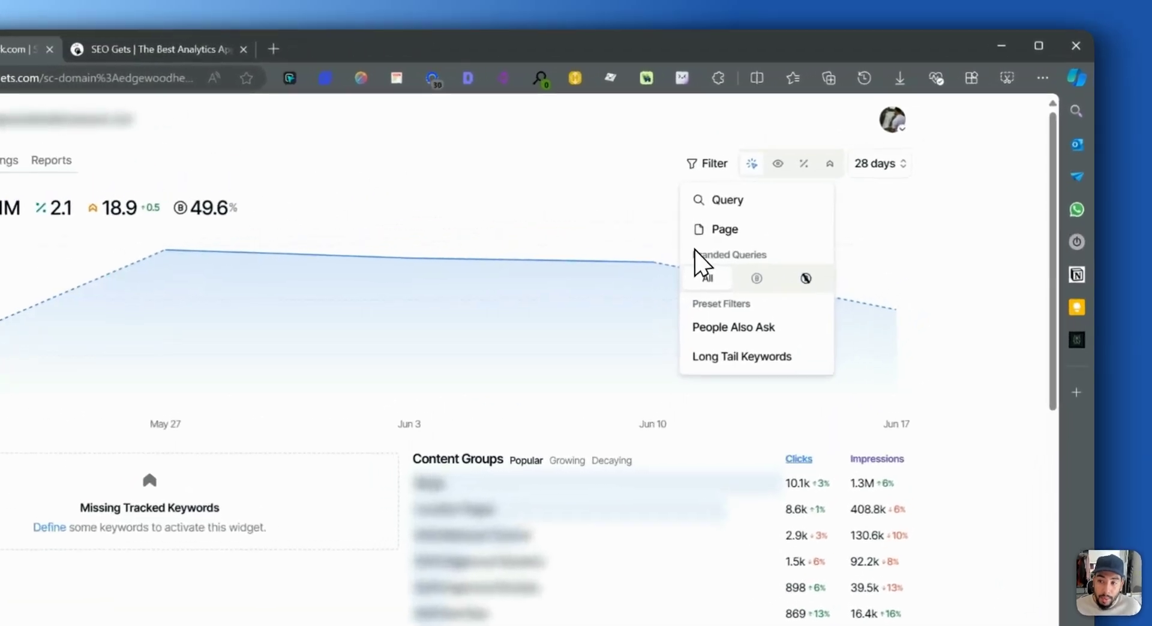
drag(783, 207, 839, 207)
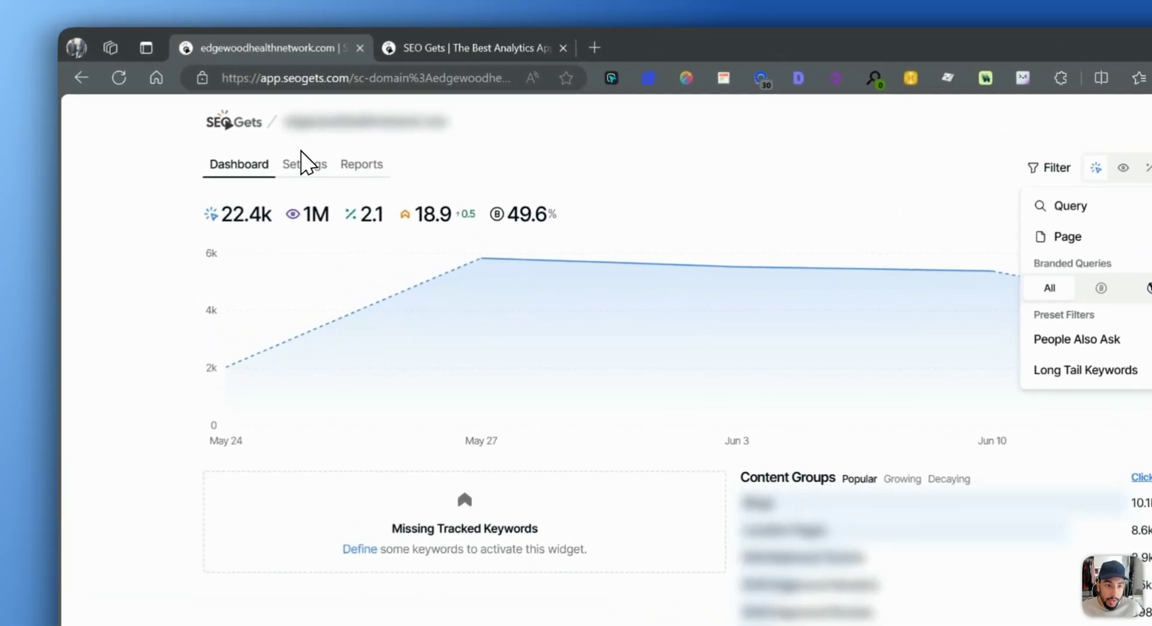
double_click(241, 132)
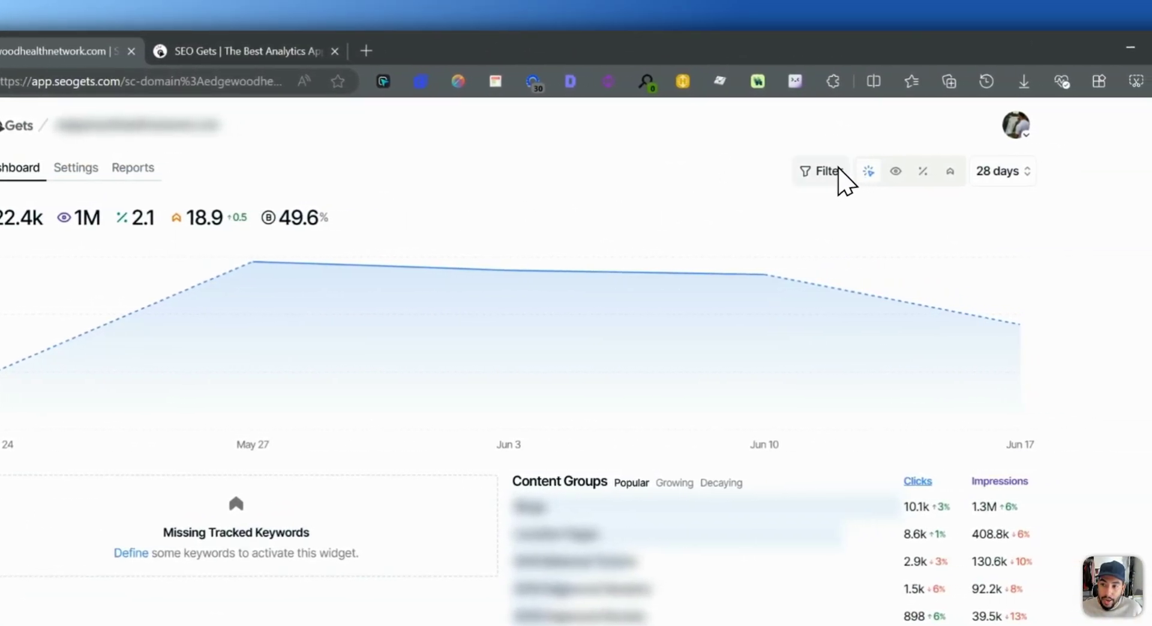
click(936, 170)
click(873, 292)
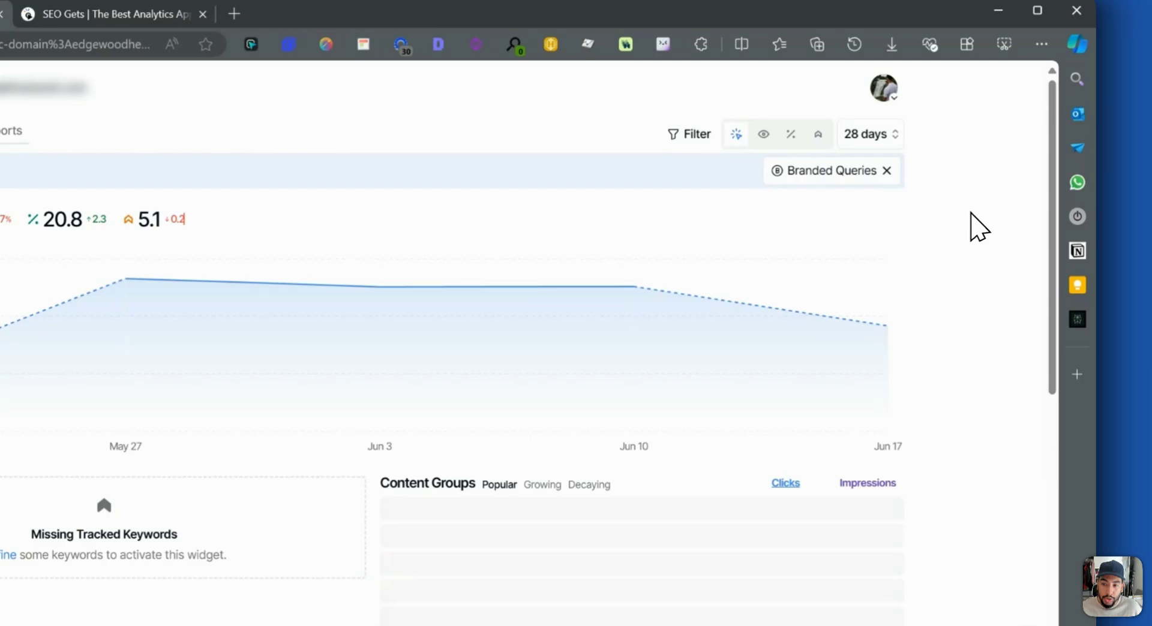
Set the branded queries view's date range to 12 months and chart impressions together with clicks
click(852, 134)
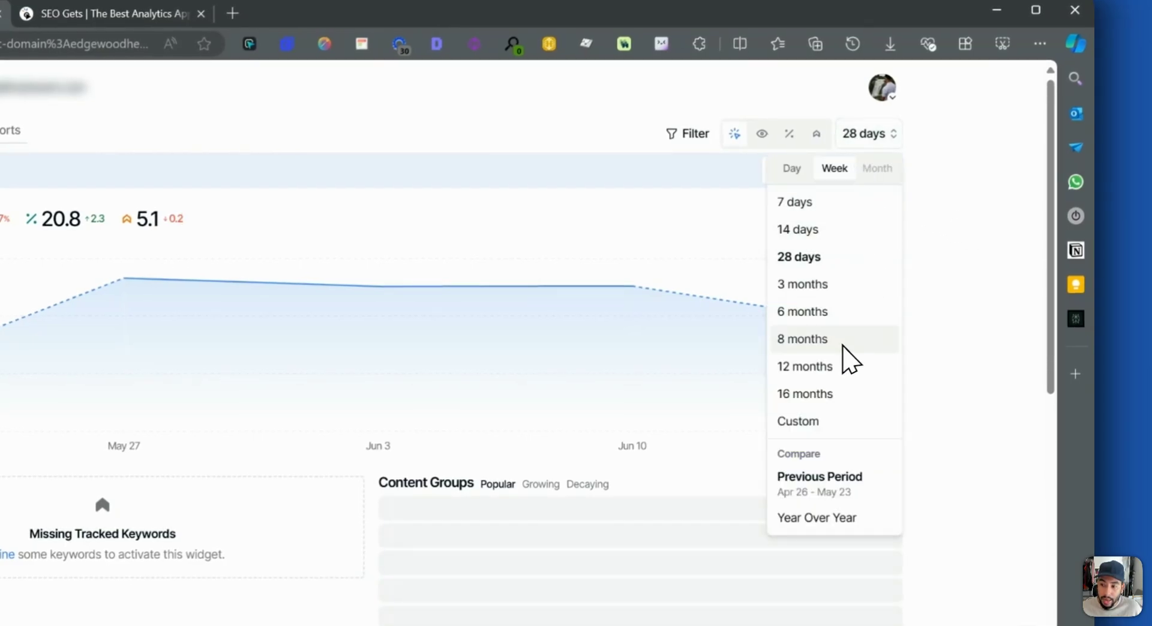
click(814, 371)
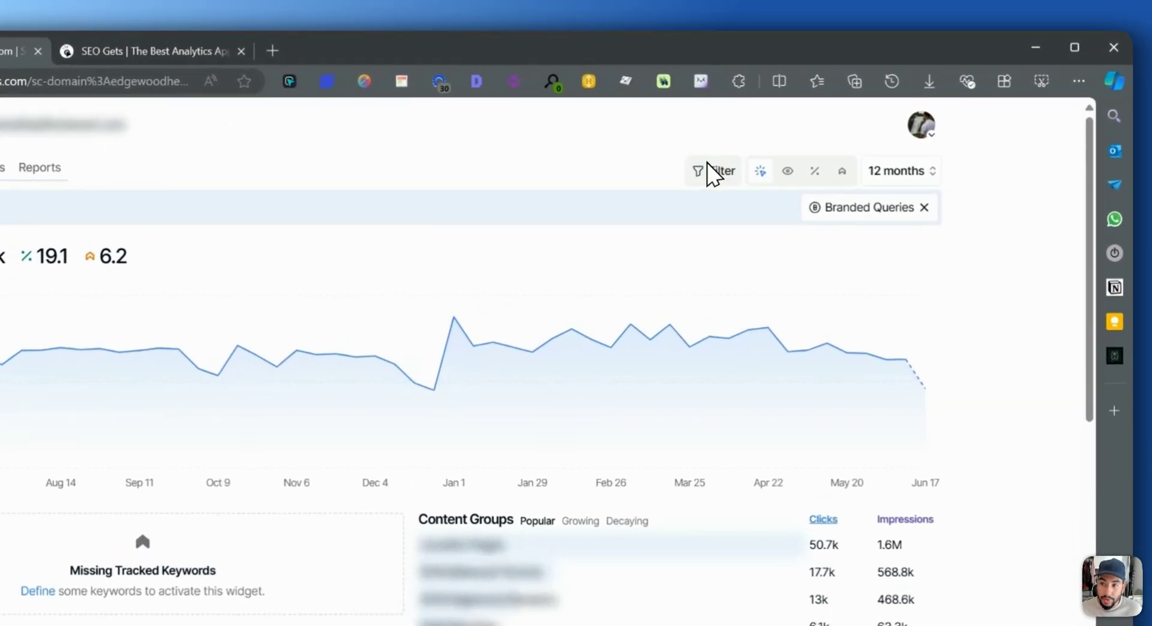
click(781, 137)
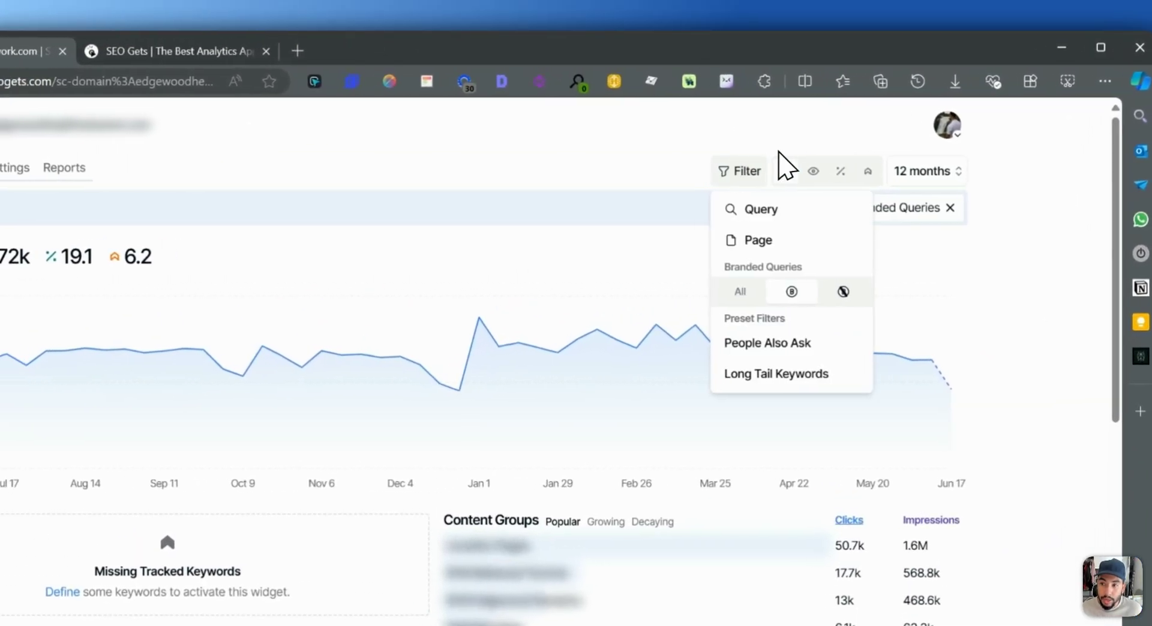
click(820, 171)
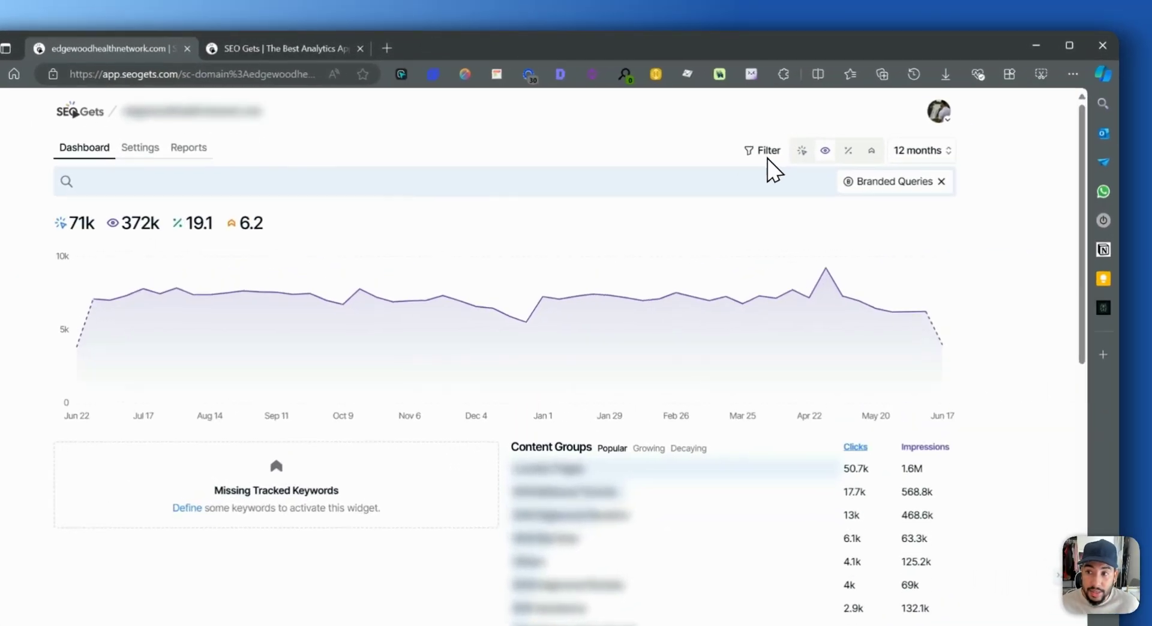
click(817, 135)
Switch the dashboard filter to non-branded queries and remove impressions from the chart, keeping only clicks
click(784, 136)
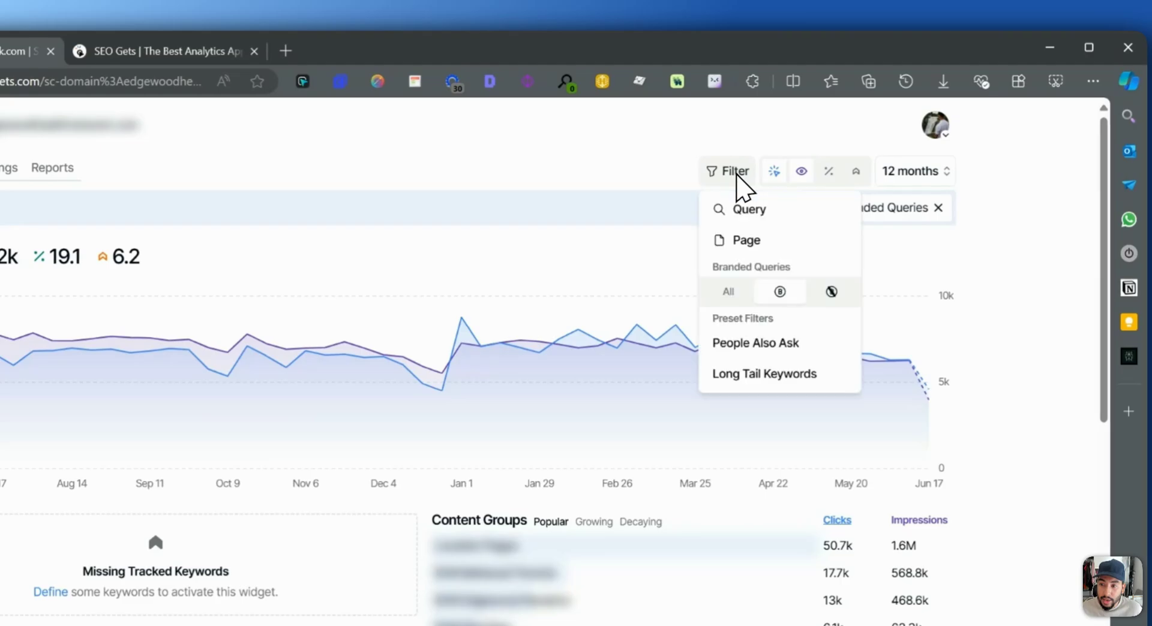
click(829, 292)
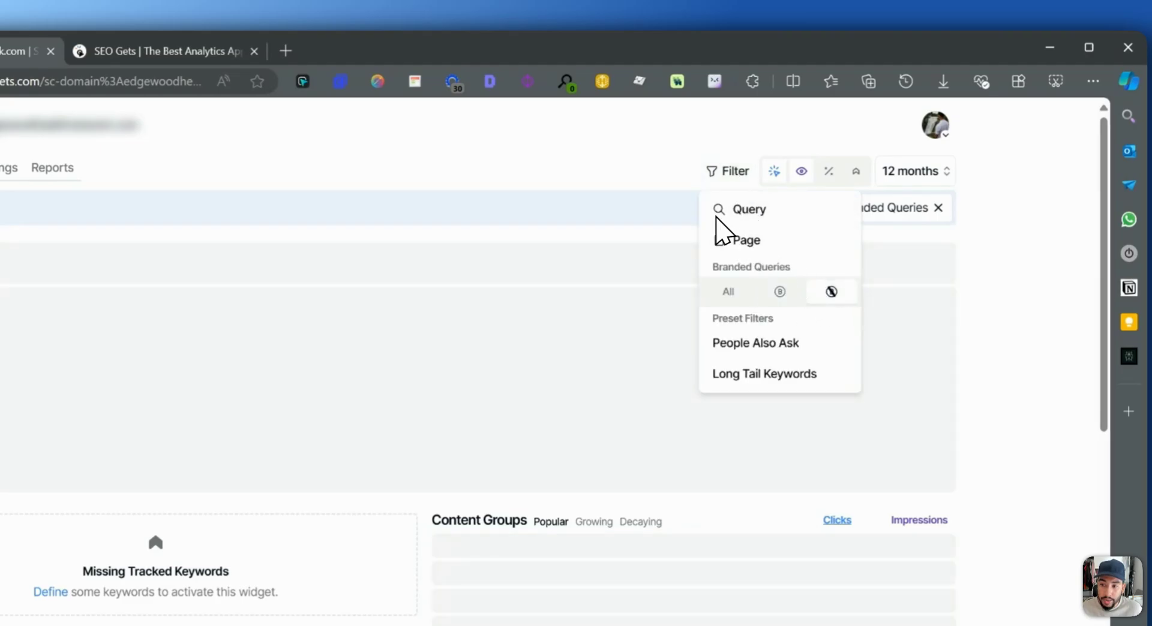
click(634, 148)
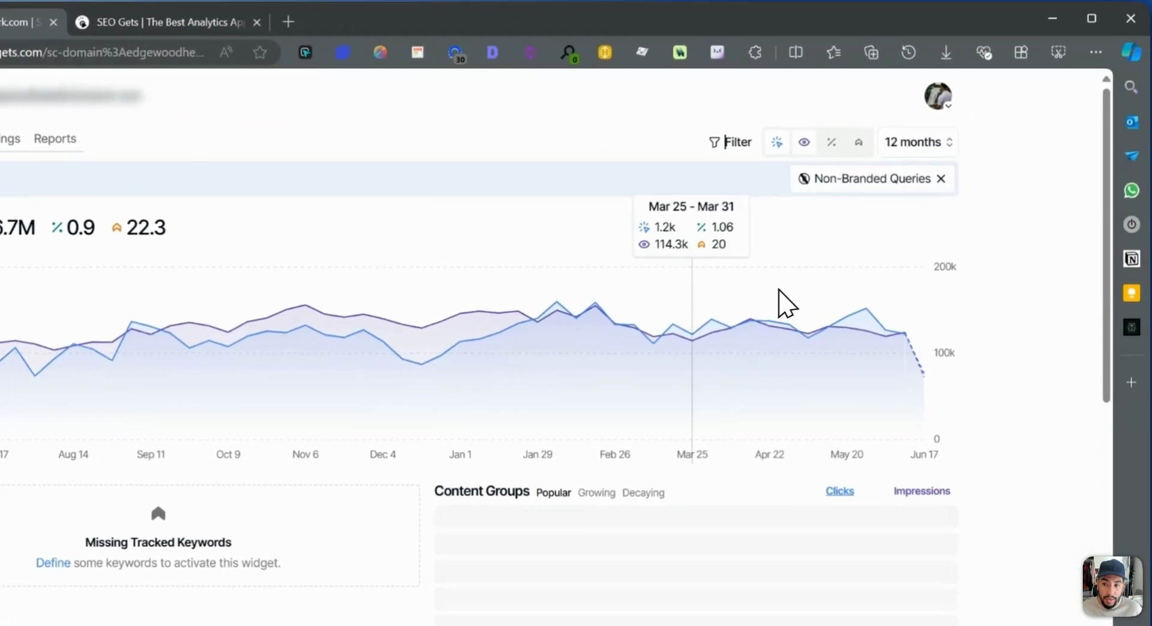
click(748, 139)
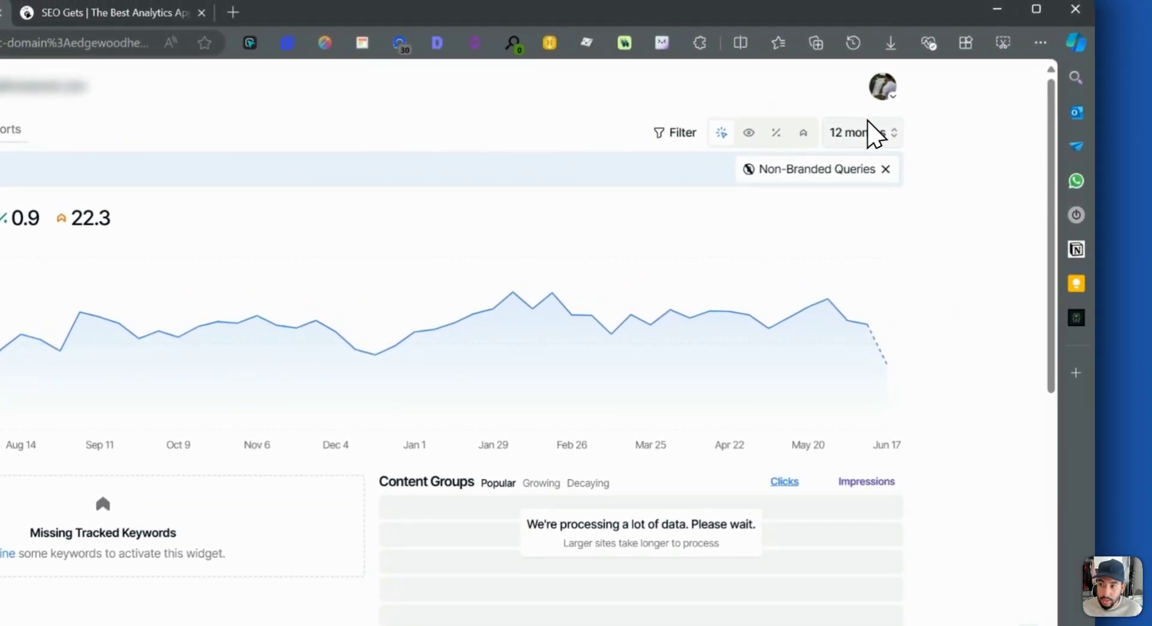
Group the 12-month non-branded clicks chart by month
click(832, 136)
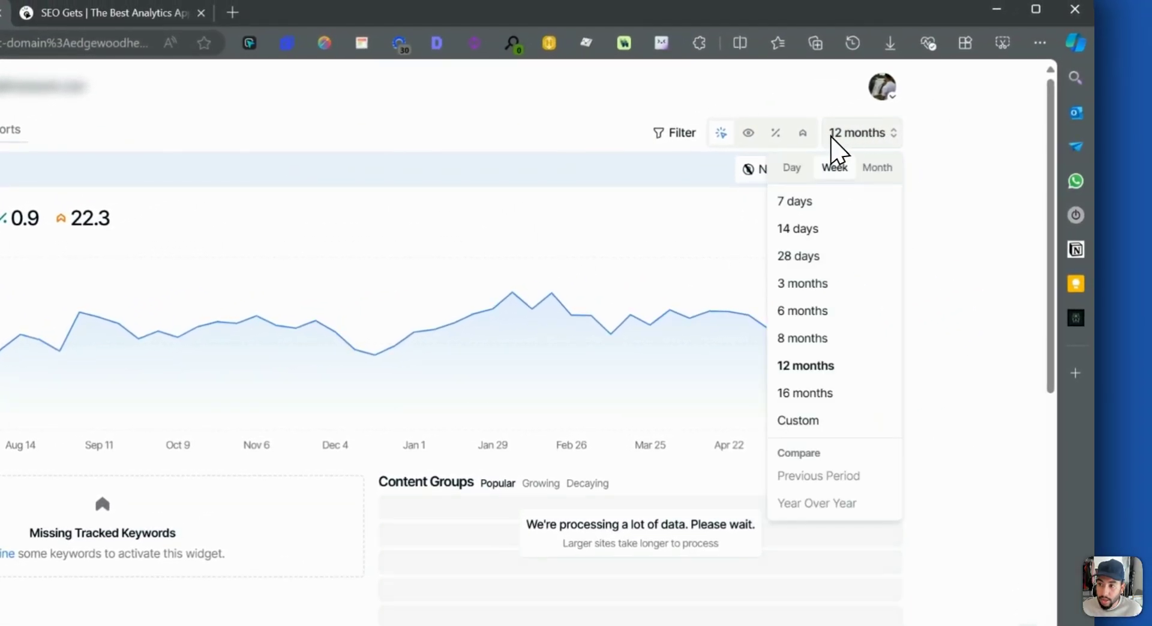
click(873, 168)
click(1002, 249)
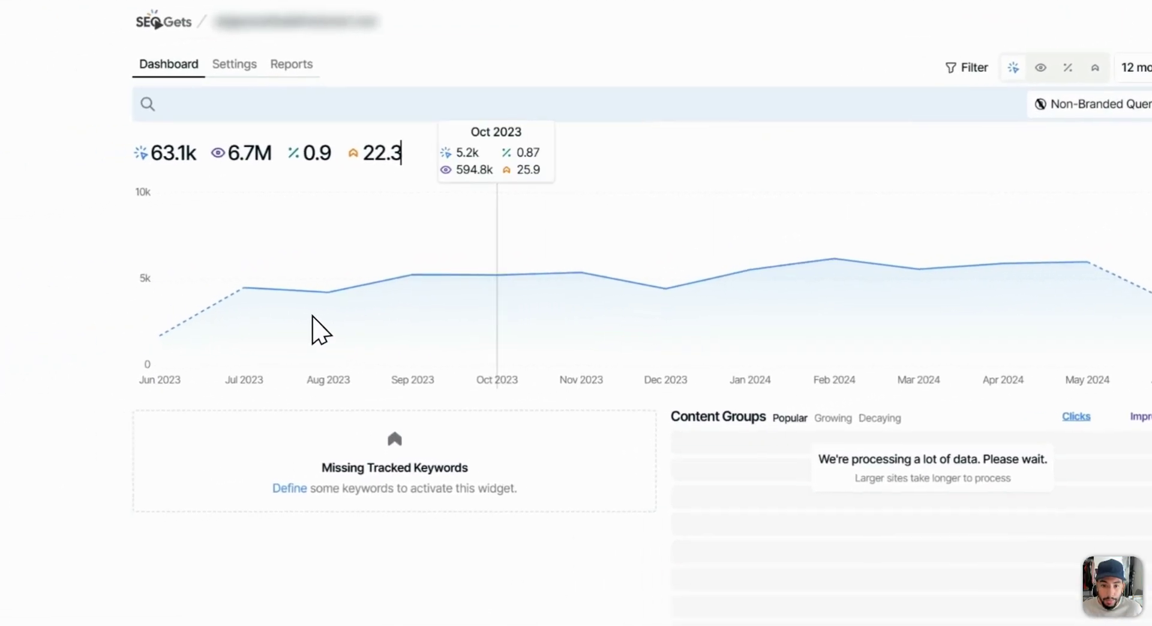
Chart impressions instead of clicks for the non-branded queries and review the queries and pages tables
click(728, 125)
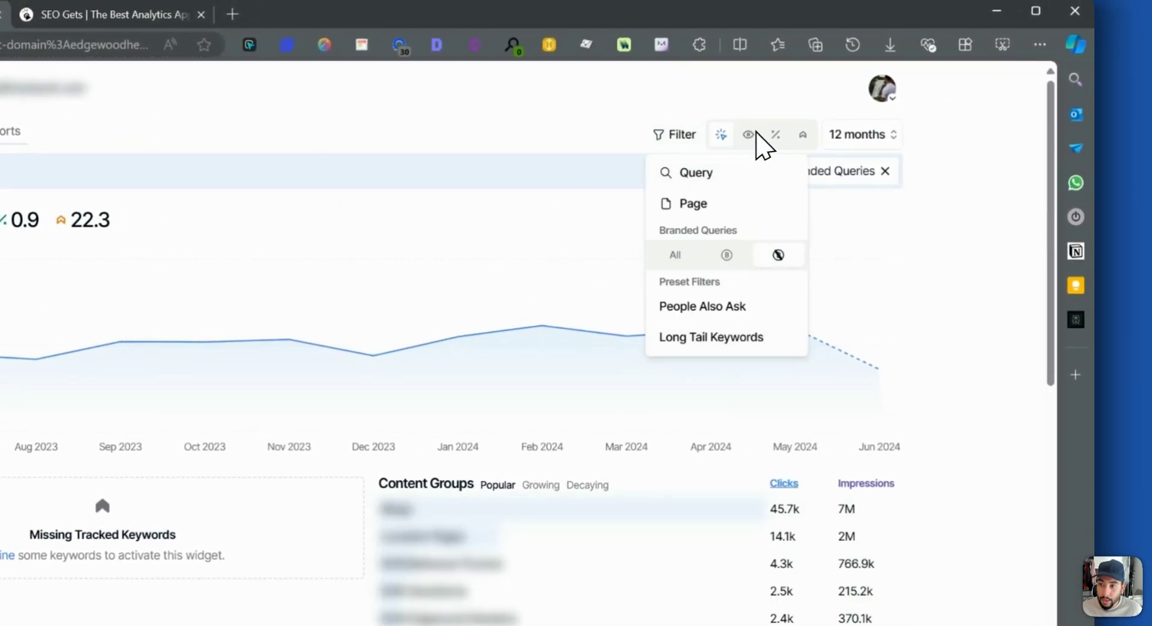
click(864, 204)
click(747, 138)
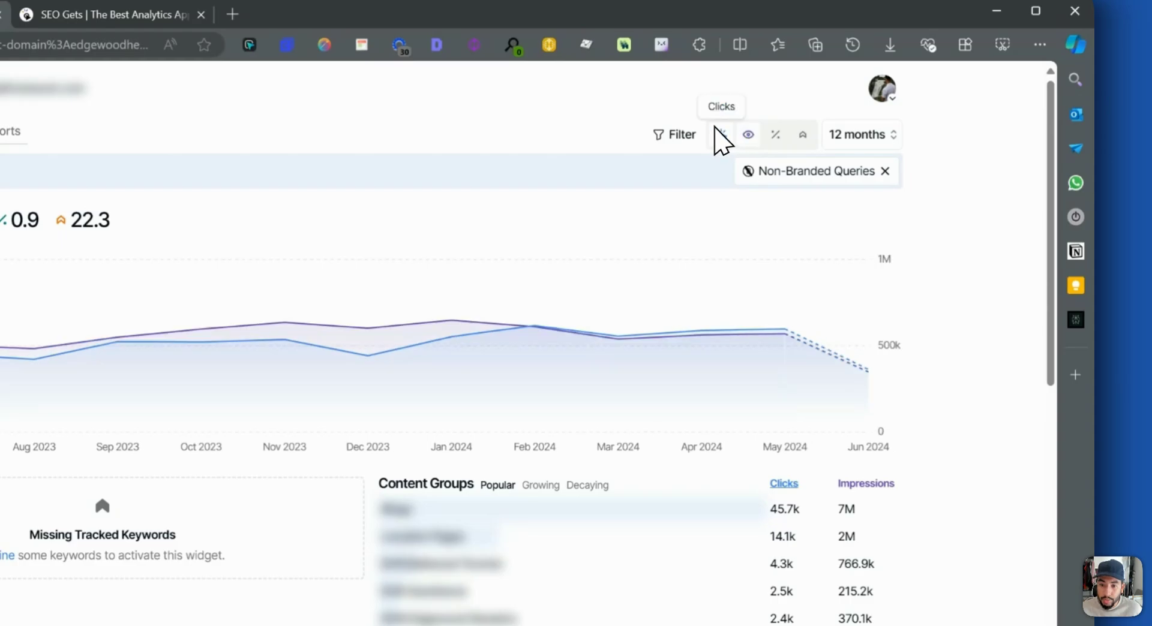
click(720, 138)
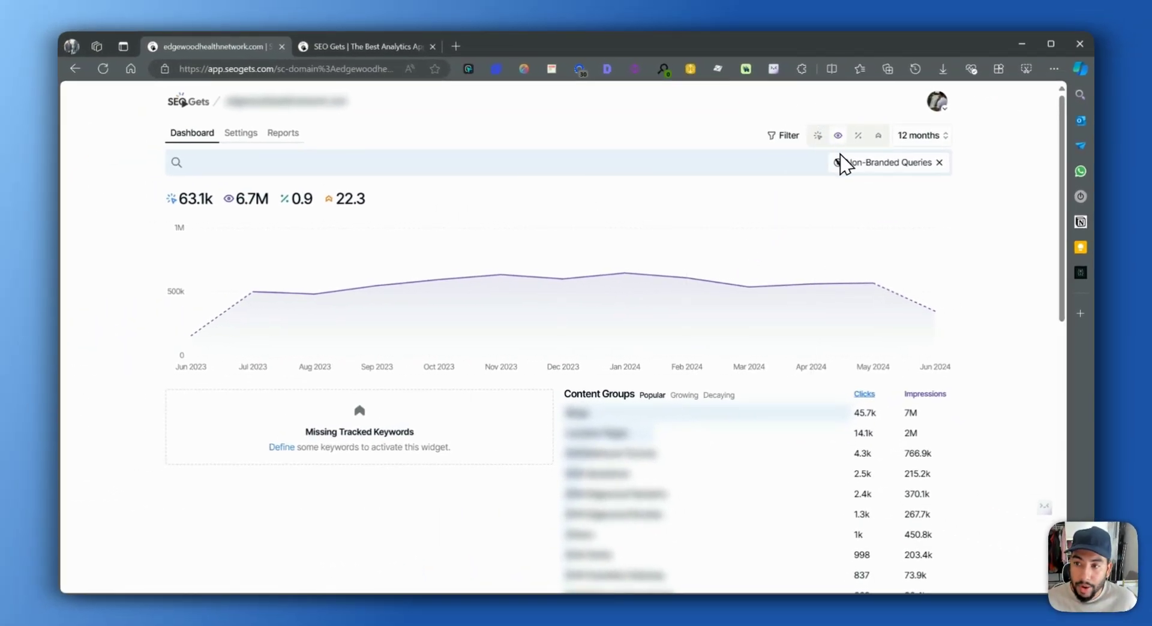
scroll(555, 432, down, 8)
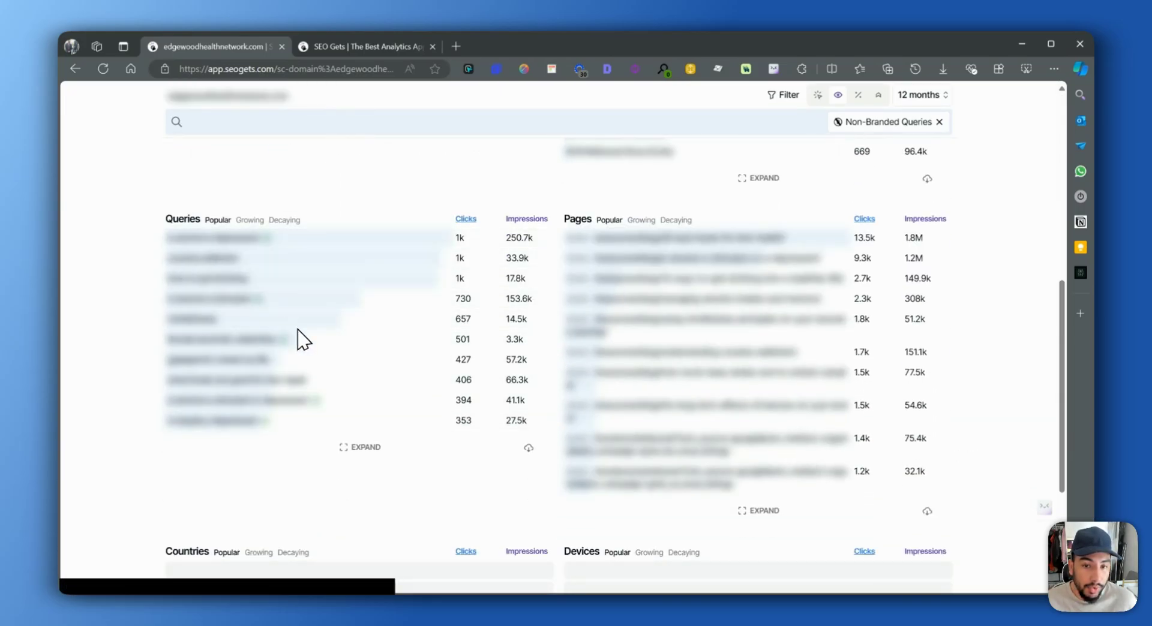
scroll(737, 444, up, 8)
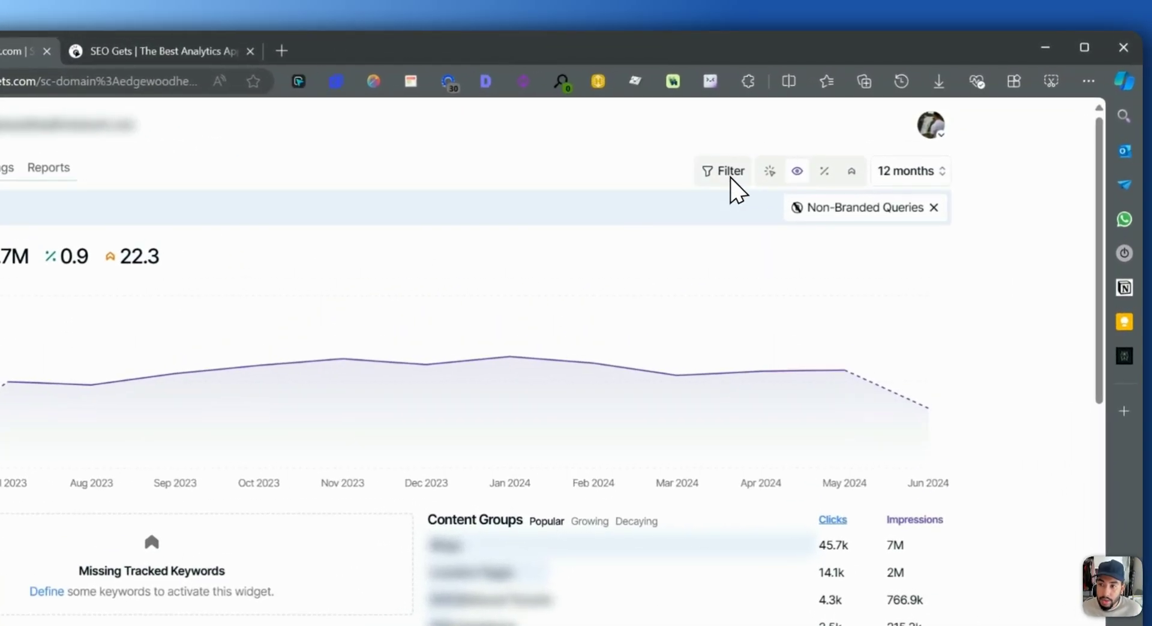
Reset the branded filter to all queries, apply the People Also Ask preset filter, and examine the matching queries and pages
click(758, 150)
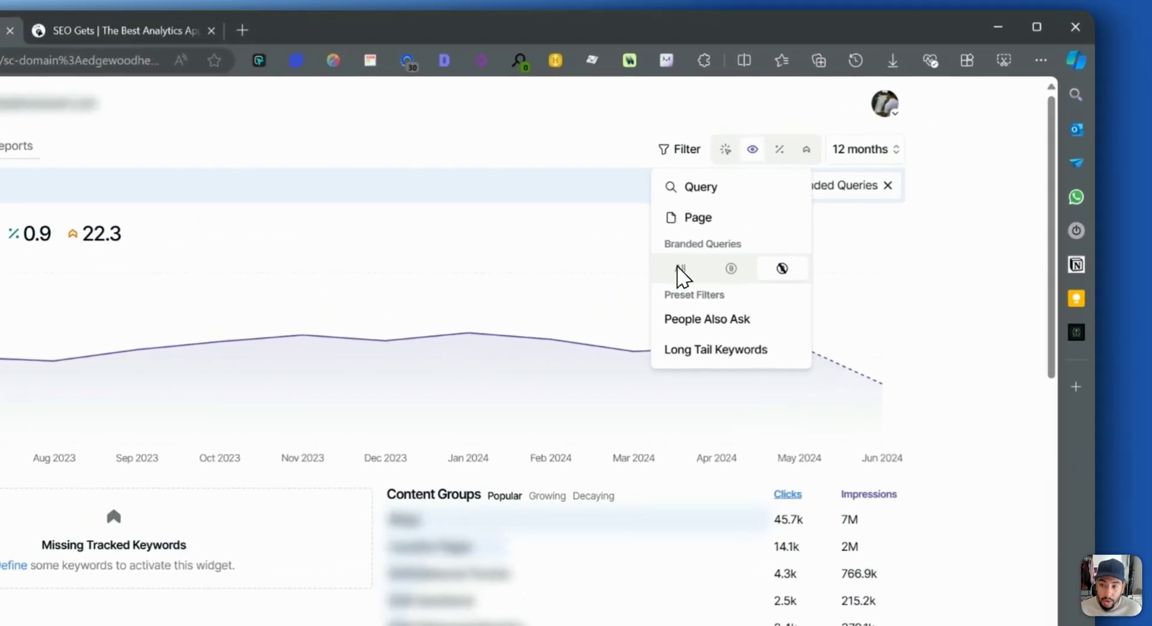
click(784, 228)
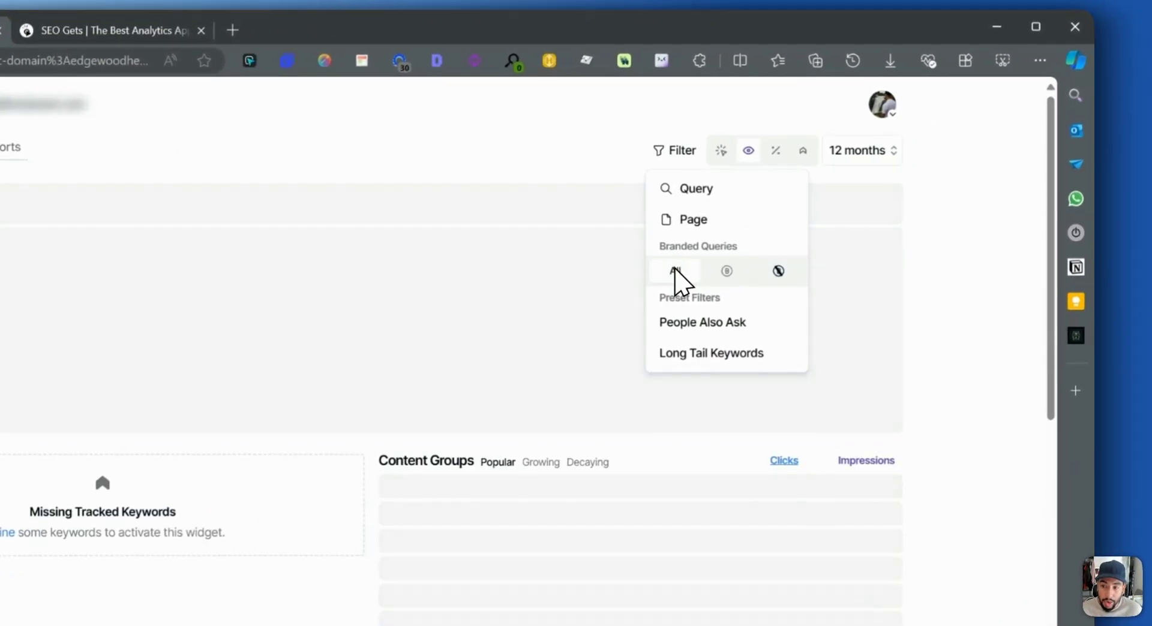
click(701, 337)
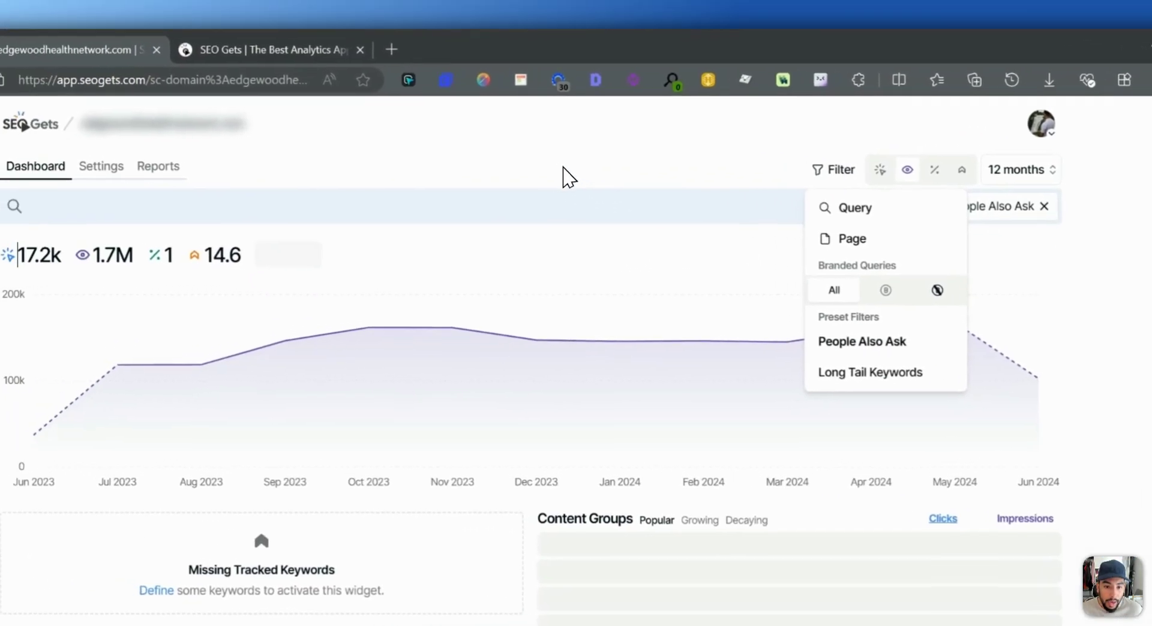
click(463, 429)
scroll(465, 414, down, 7)
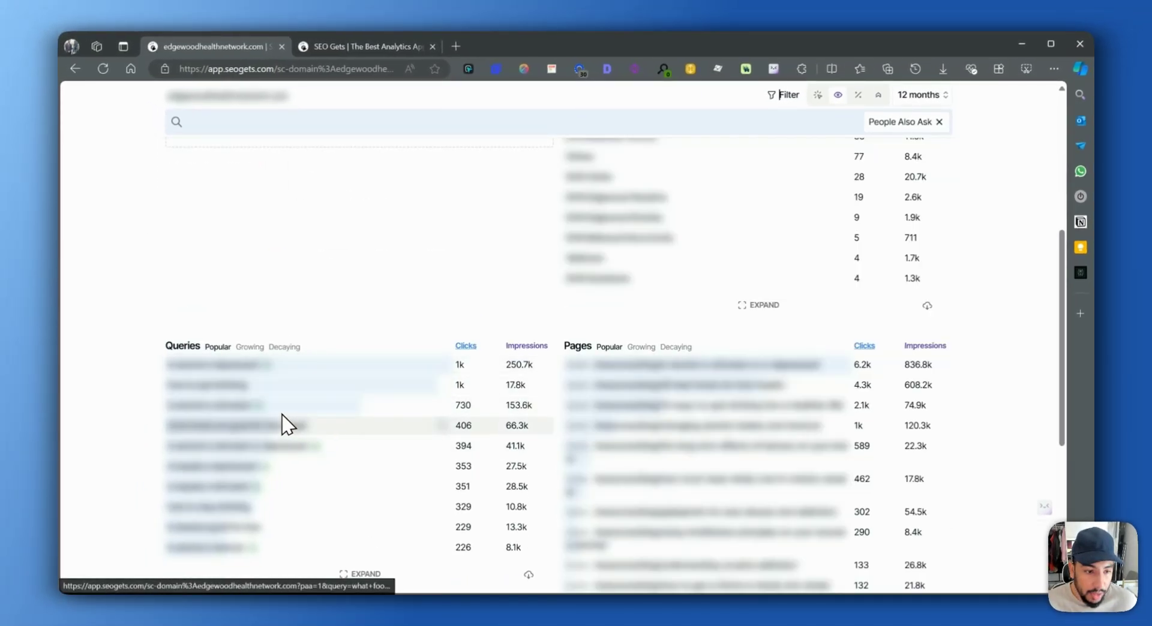
scroll(434, 416, down, 3)
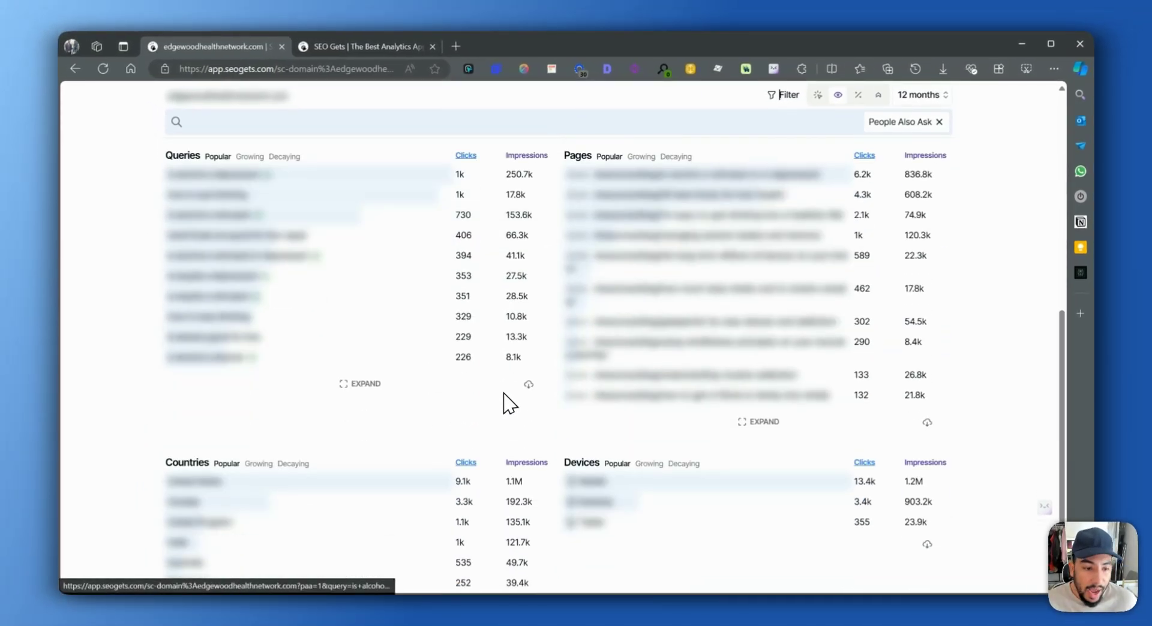
scroll(520, 404, up, 5)
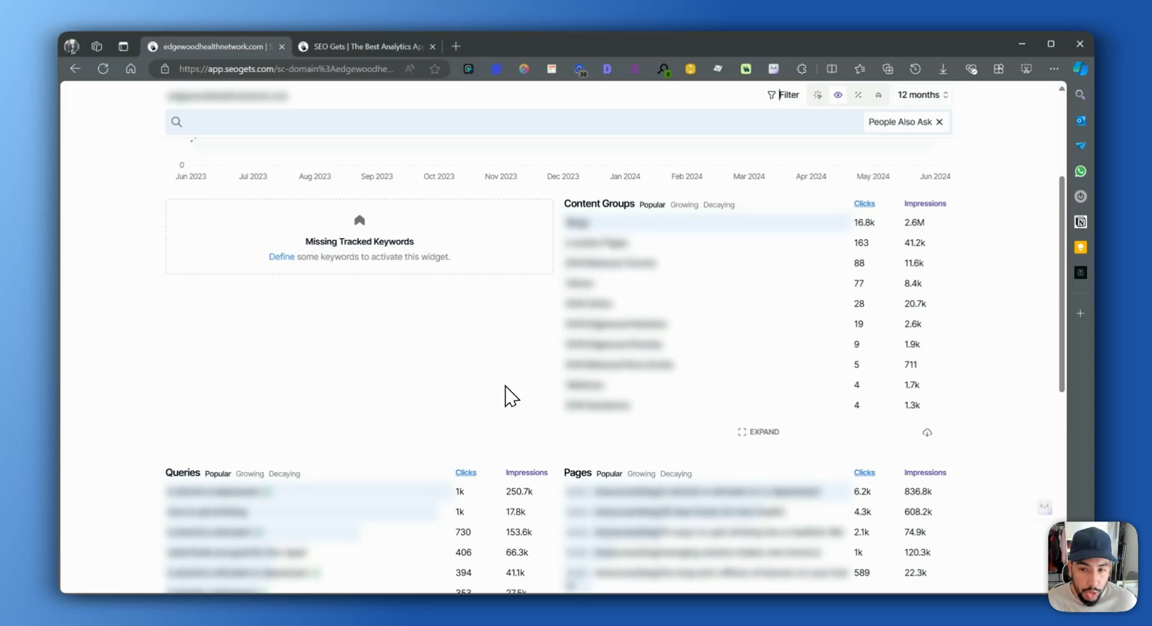
scroll(312, 442, down, 3)
scroll(317, 411, up, 3)
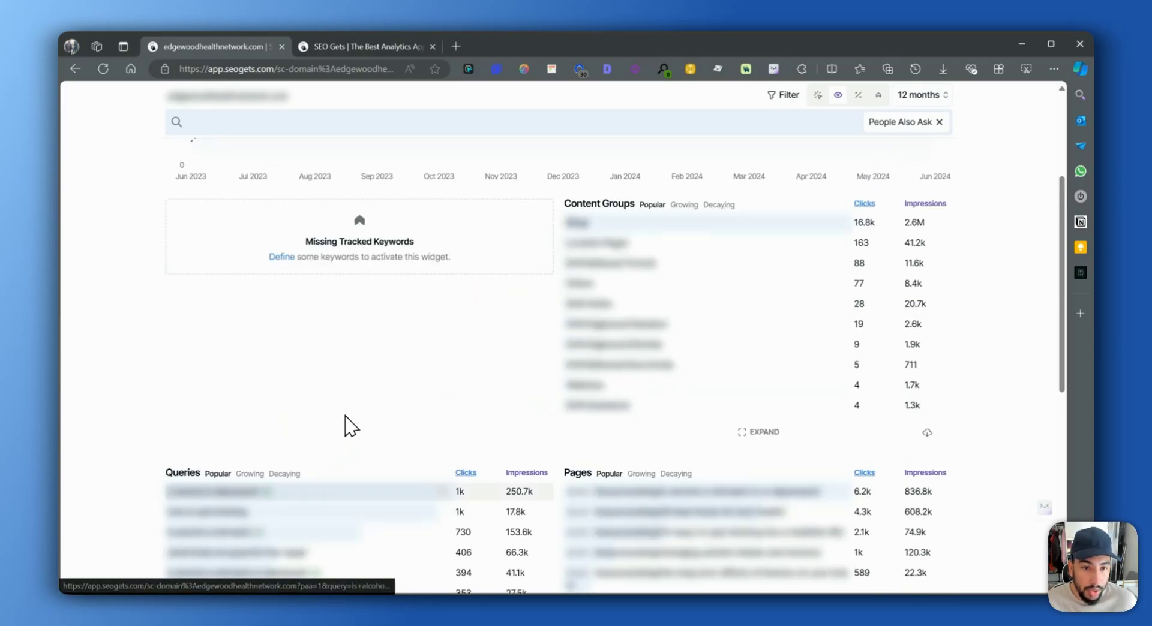
scroll(352, 426, up, 3)
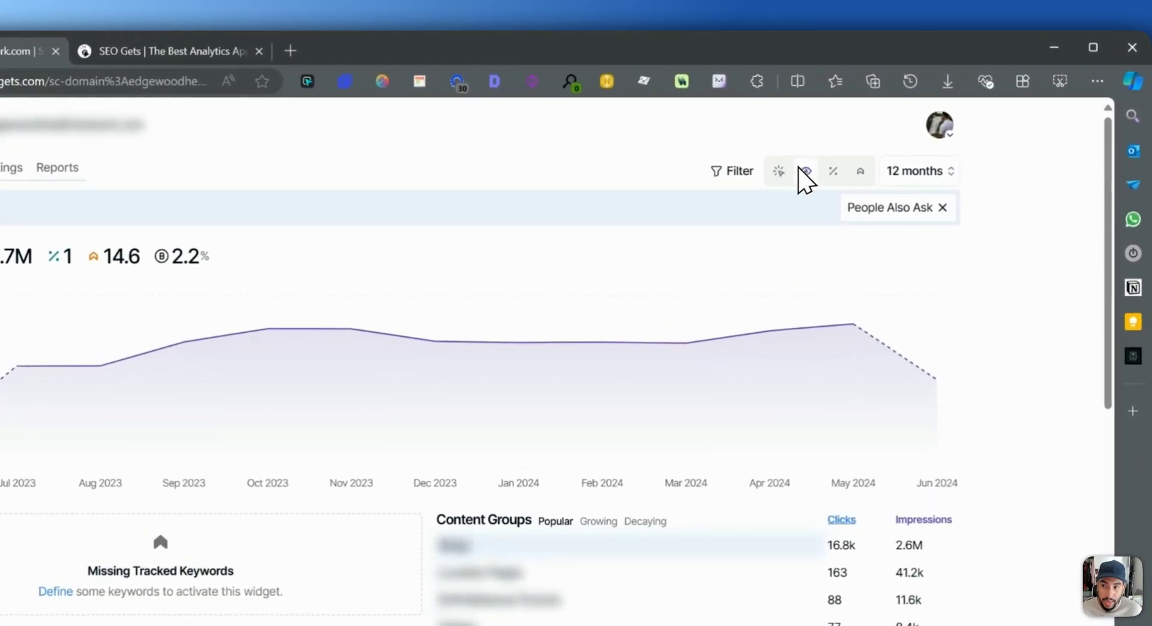
Chart clicks instead of impressions and add the Long Tail Keywords preset filter to the People Also Ask data
click(805, 172)
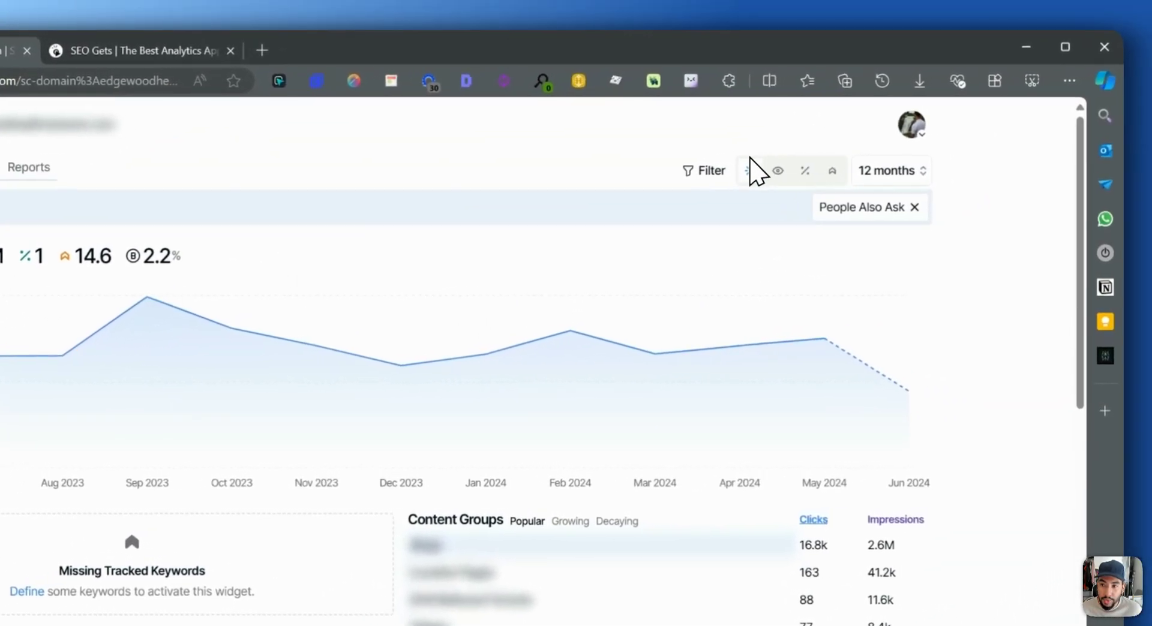
click(701, 167)
click(744, 374)
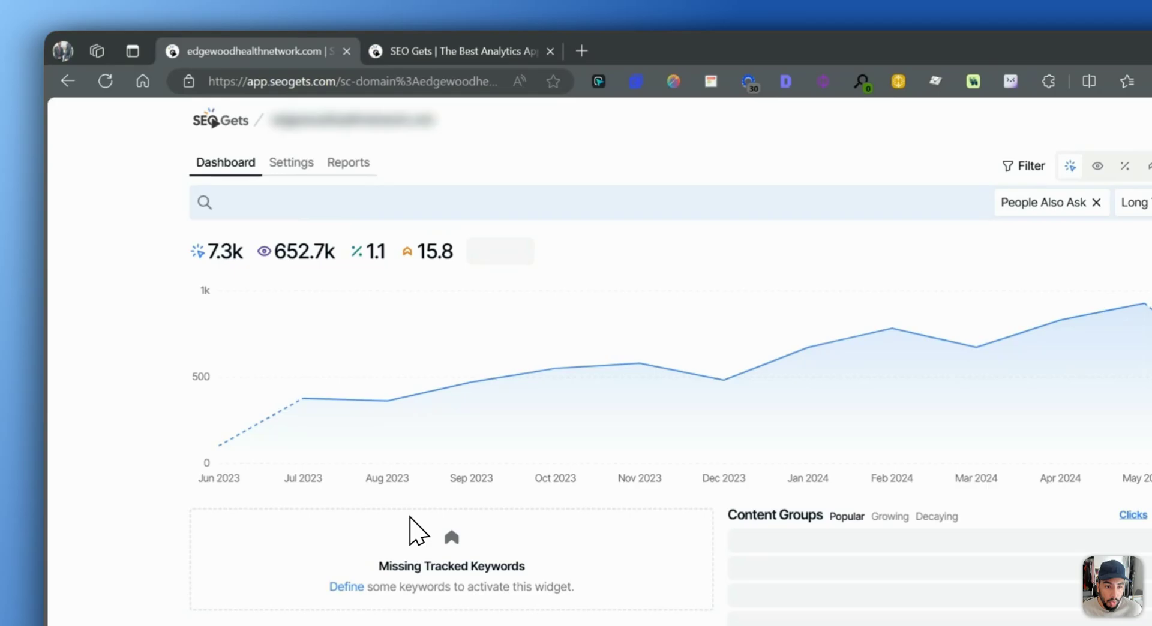
scroll(409, 517, down, 5)
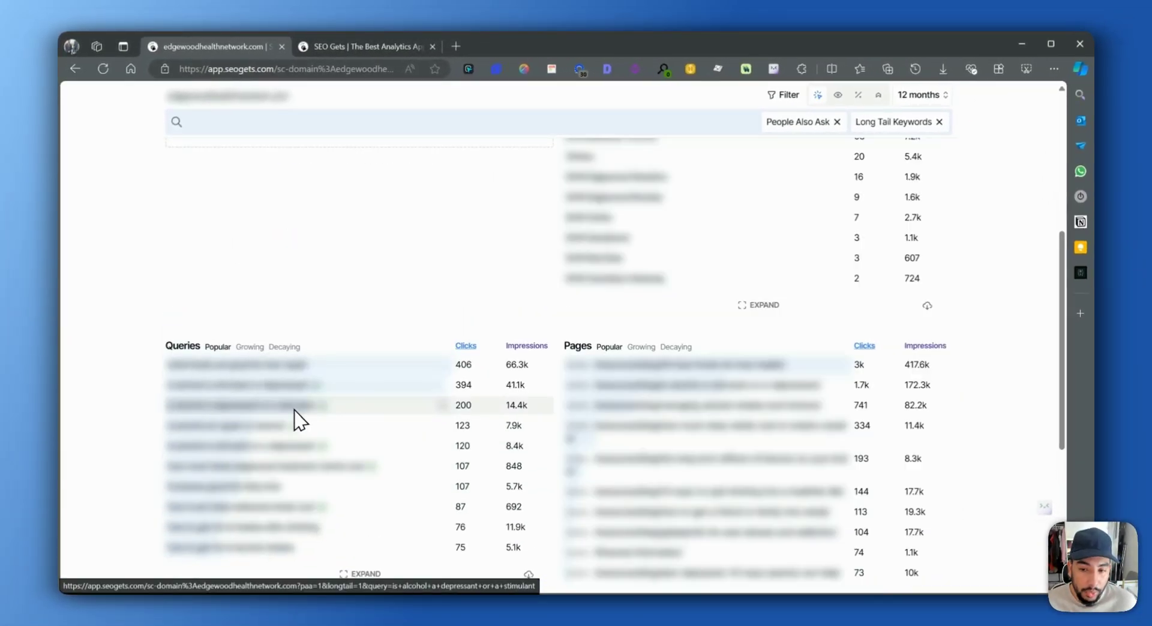
scroll(296, 416, down, 4)
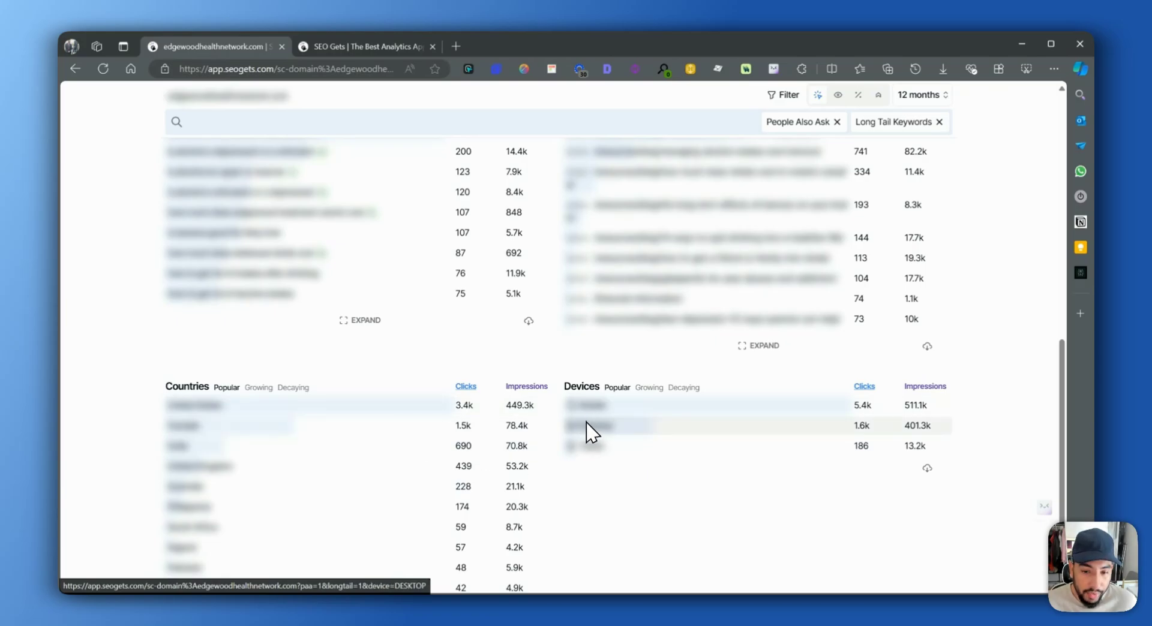
Remove the People Also Ask and Long Tail Keywords filters and narrow the dashboard to the Location Pages content group
scroll(586, 453, up, 10)
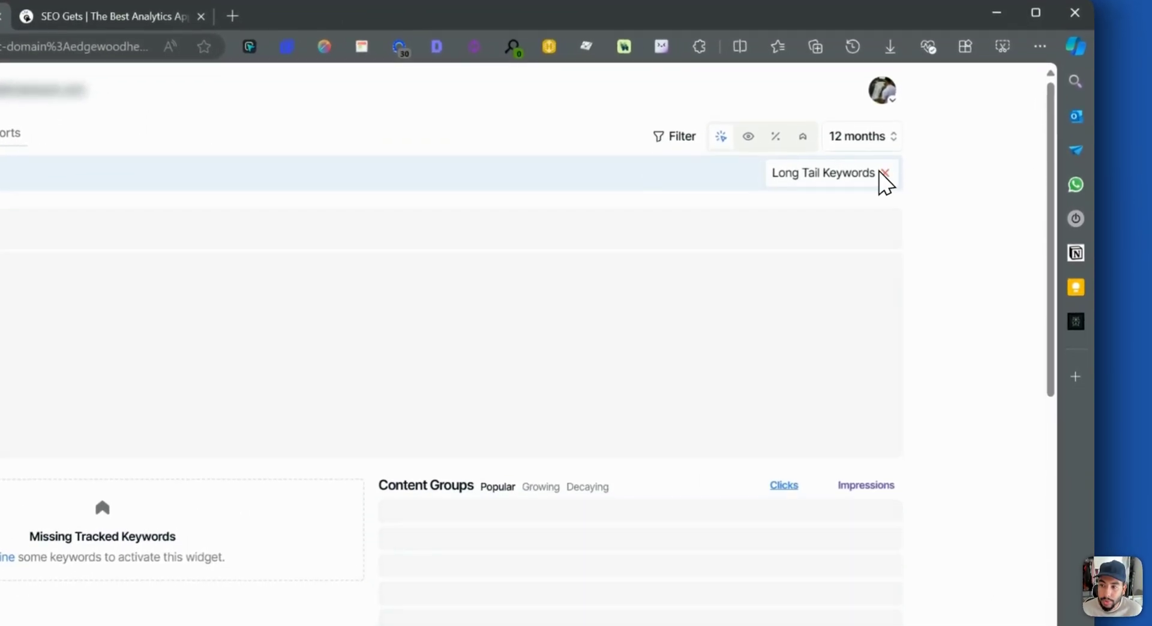
click(885, 180)
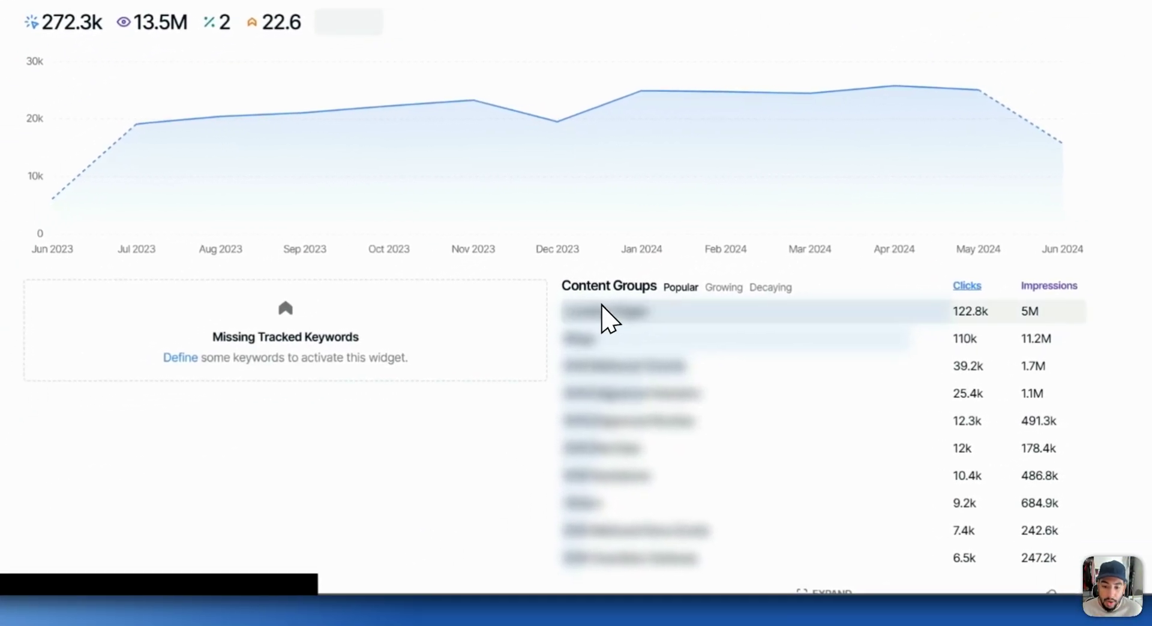
click(633, 311)
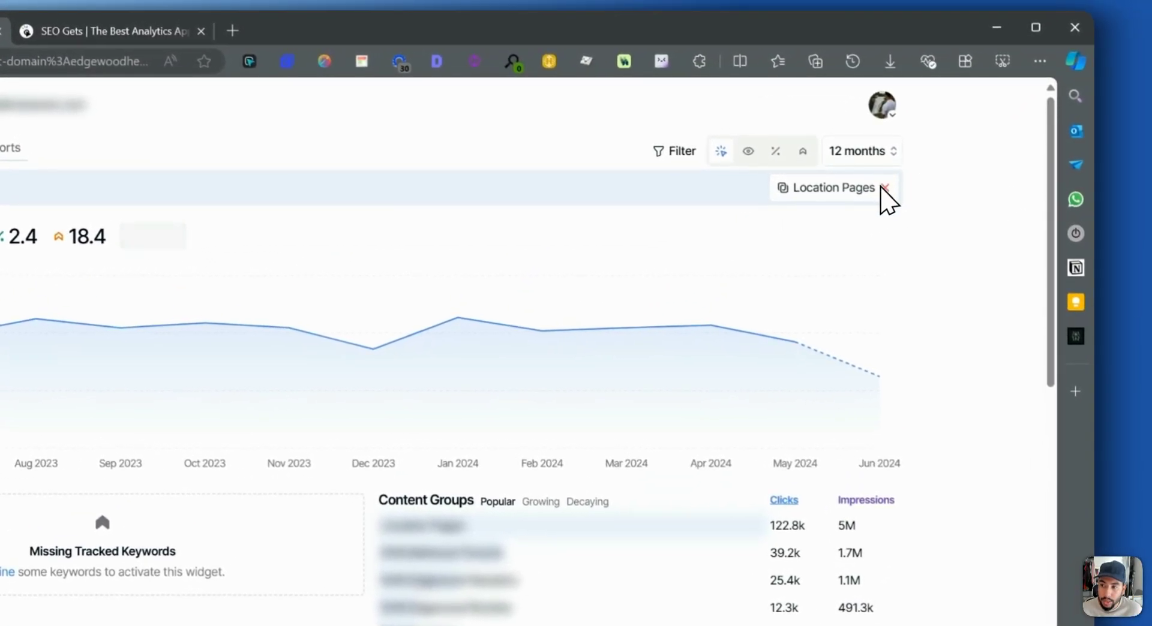
View the EHN Edgewood Rockies and EHN Edgewood Nanaimo content groups one at a time, and clear the group filter
click(659, 430)
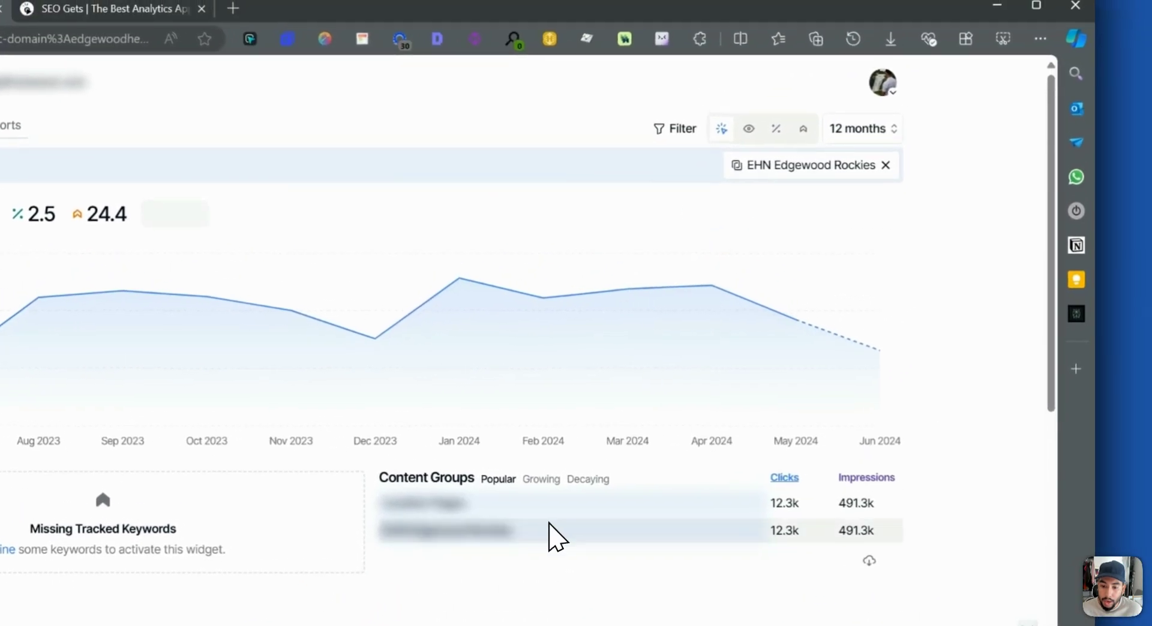
scroll(528, 420, down, 4)
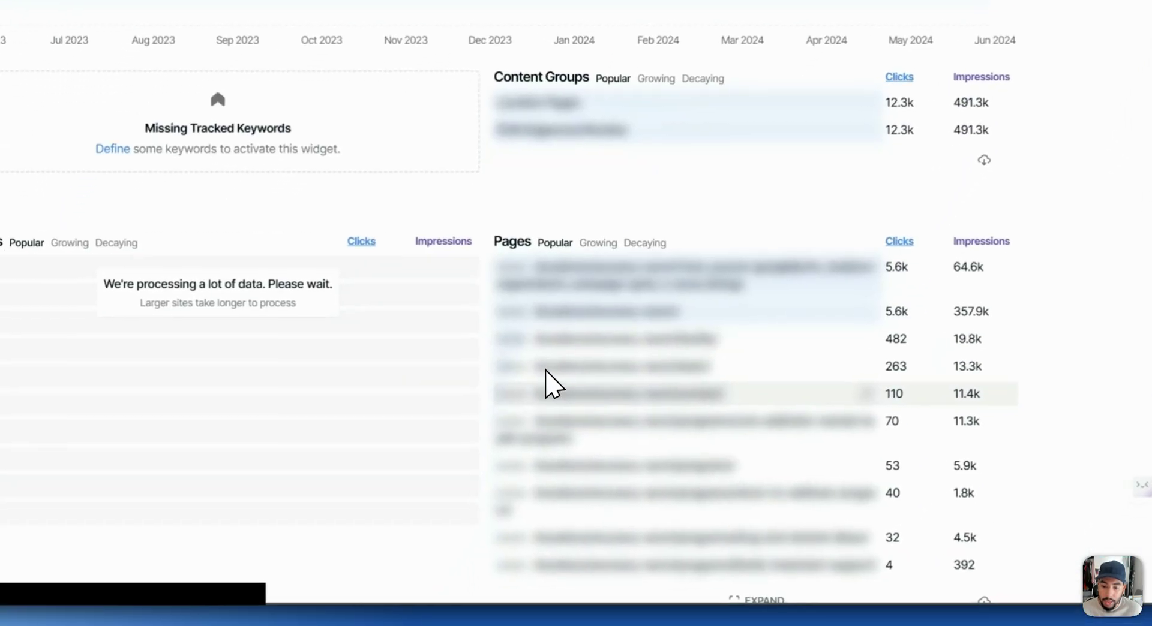
click(597, 126)
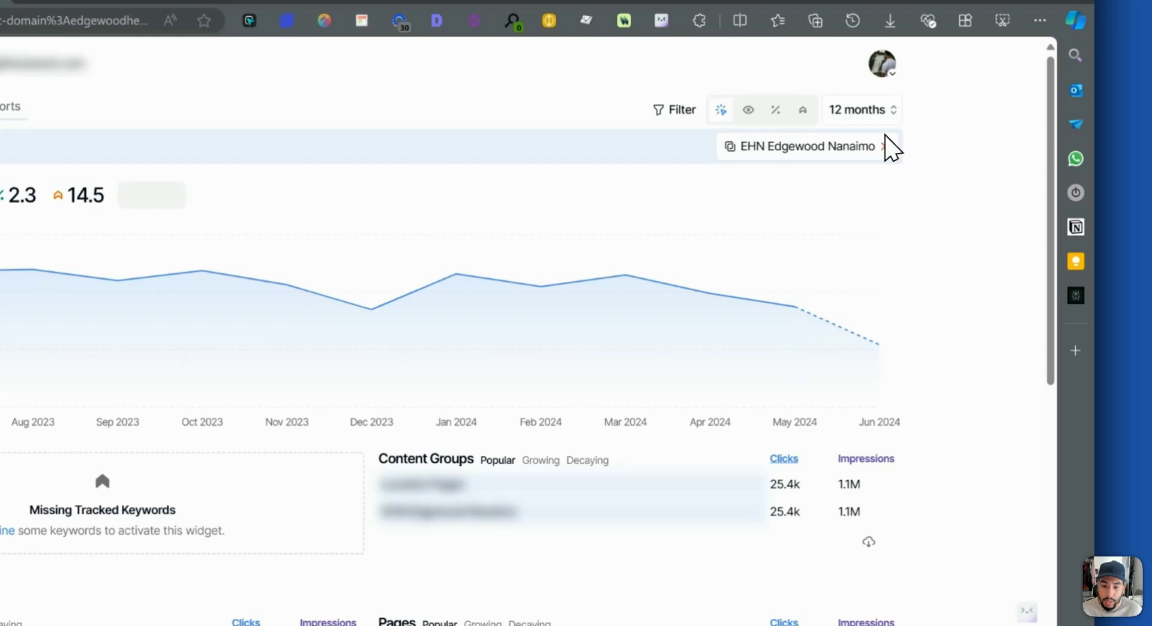
click(998, 56)
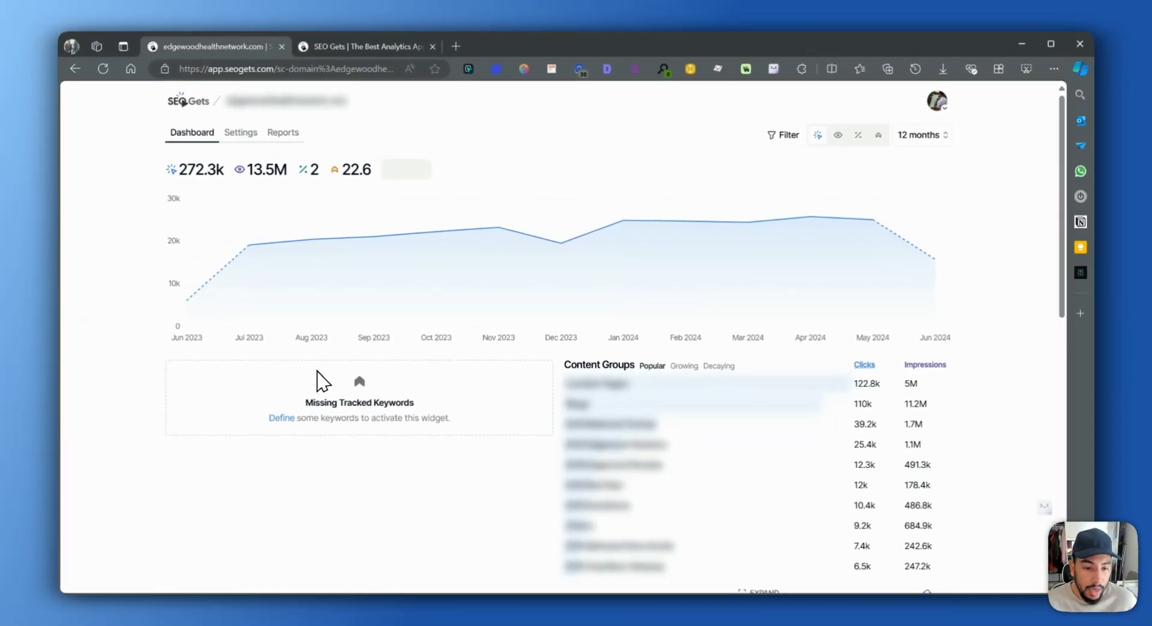